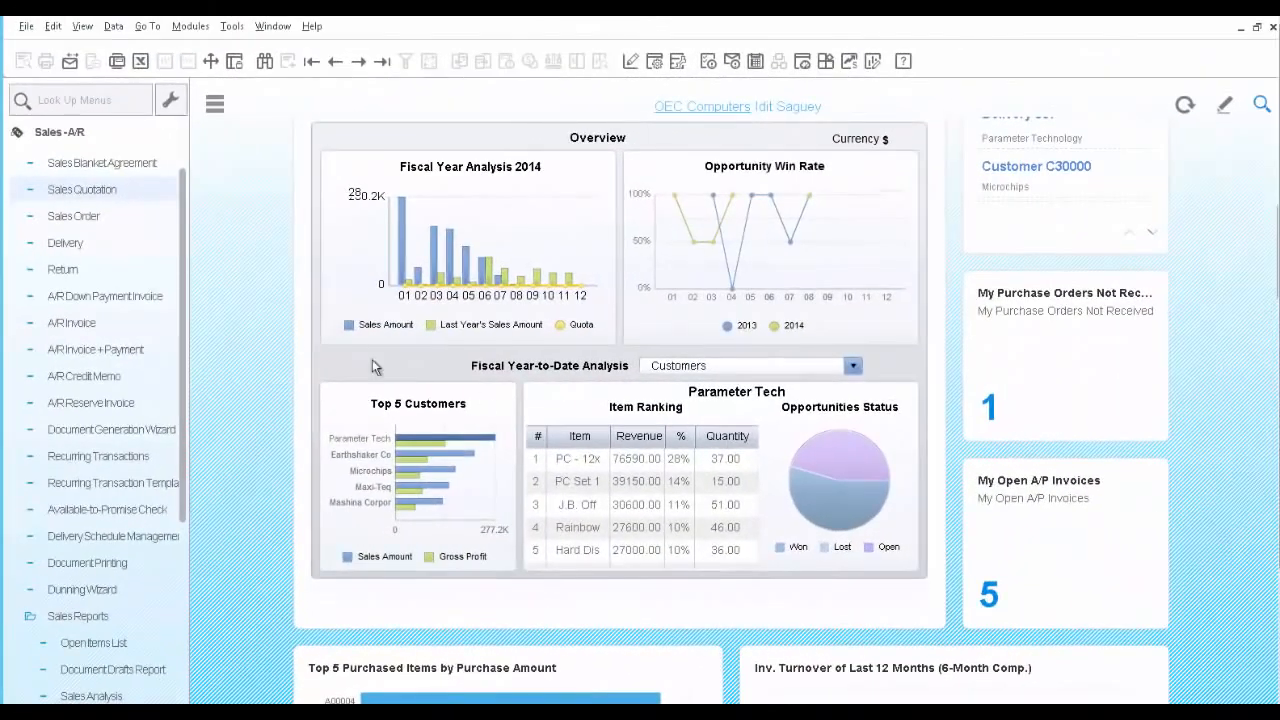
Start a new sales quotation for customer C40000, Earthshaker Corporation, chosen from the list of business partners
left_click(89, 198)
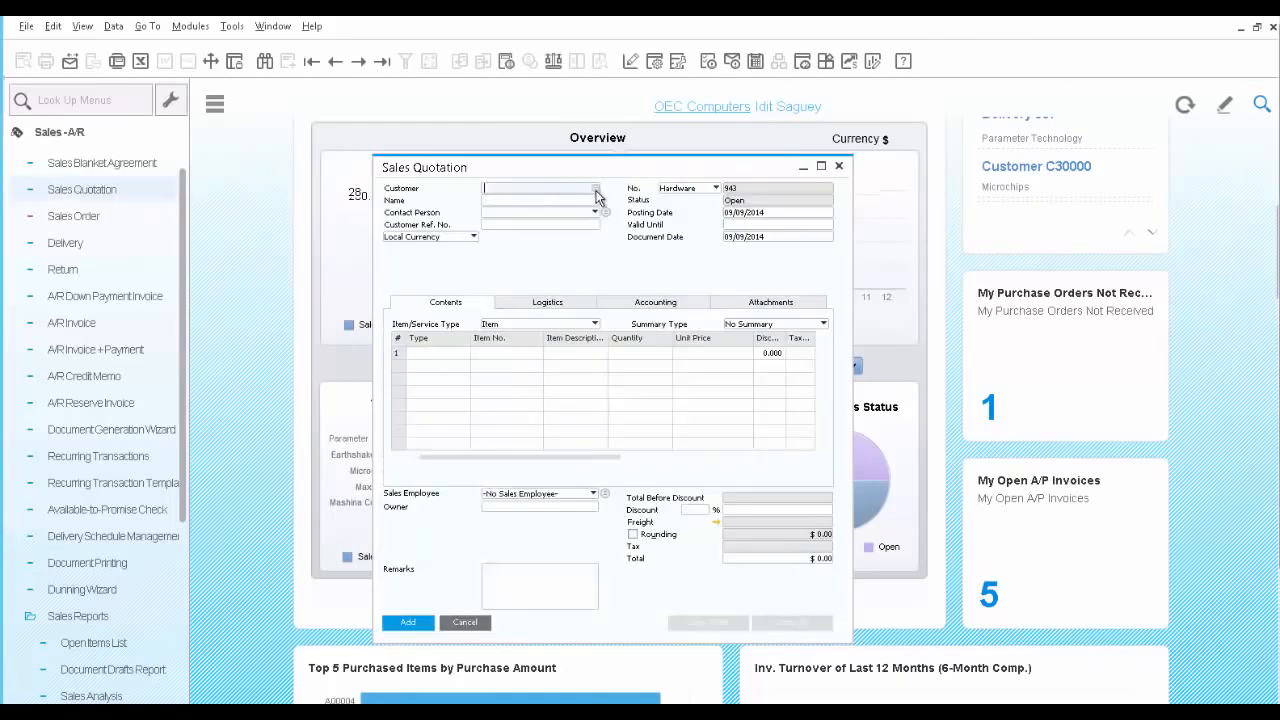
left_click(595, 189)
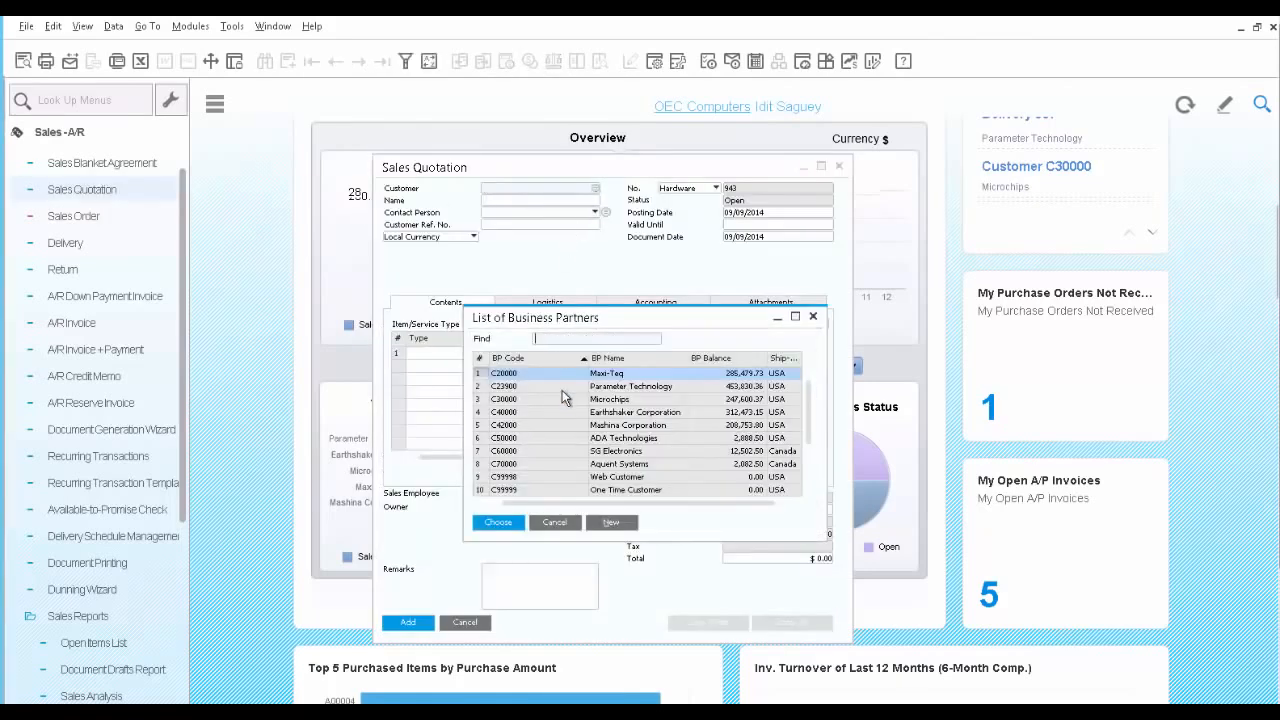
left_click(571, 413)
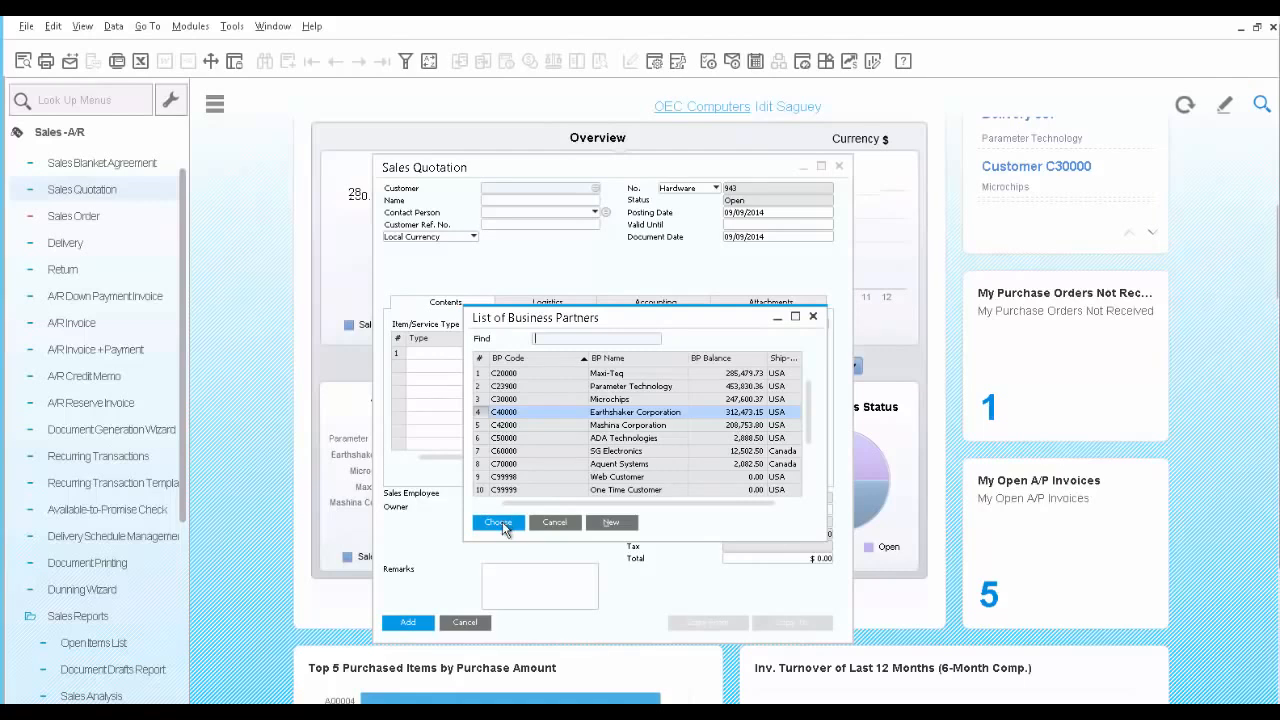
left_click(499, 523)
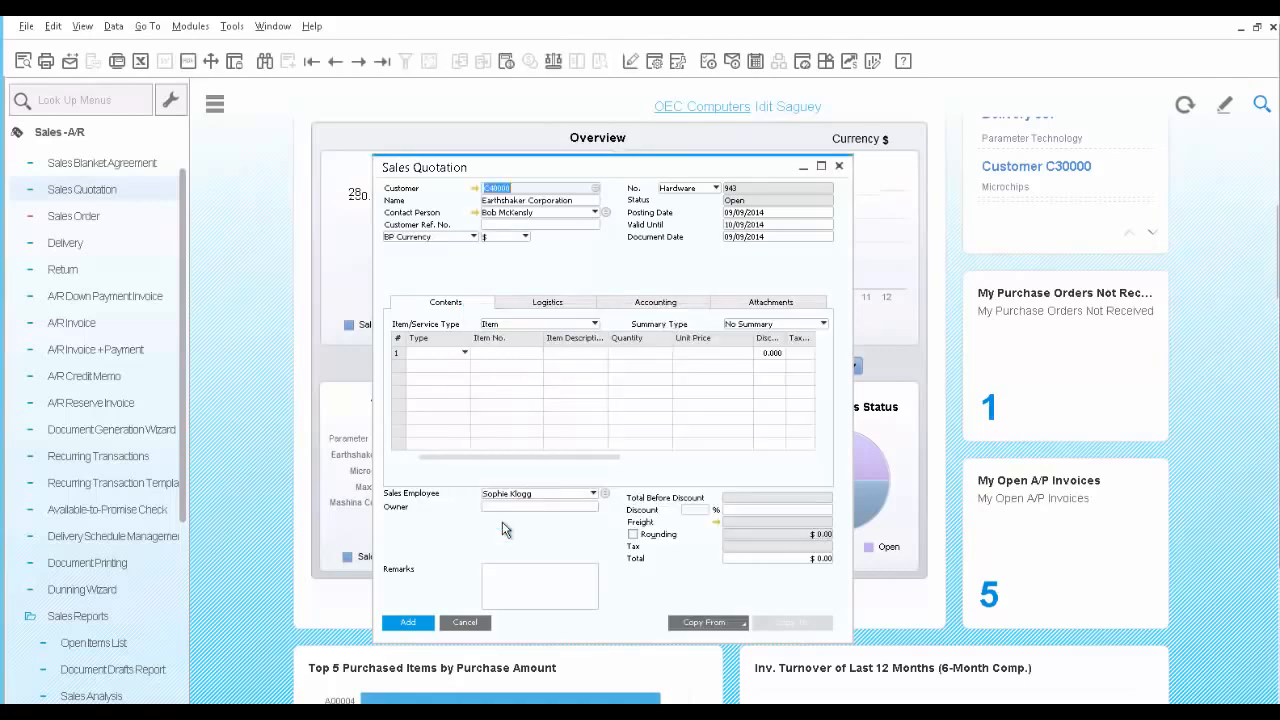
Review the customer's master data from the quotation: general details, contact persons, addresses and payment terms
left_click(476, 189)
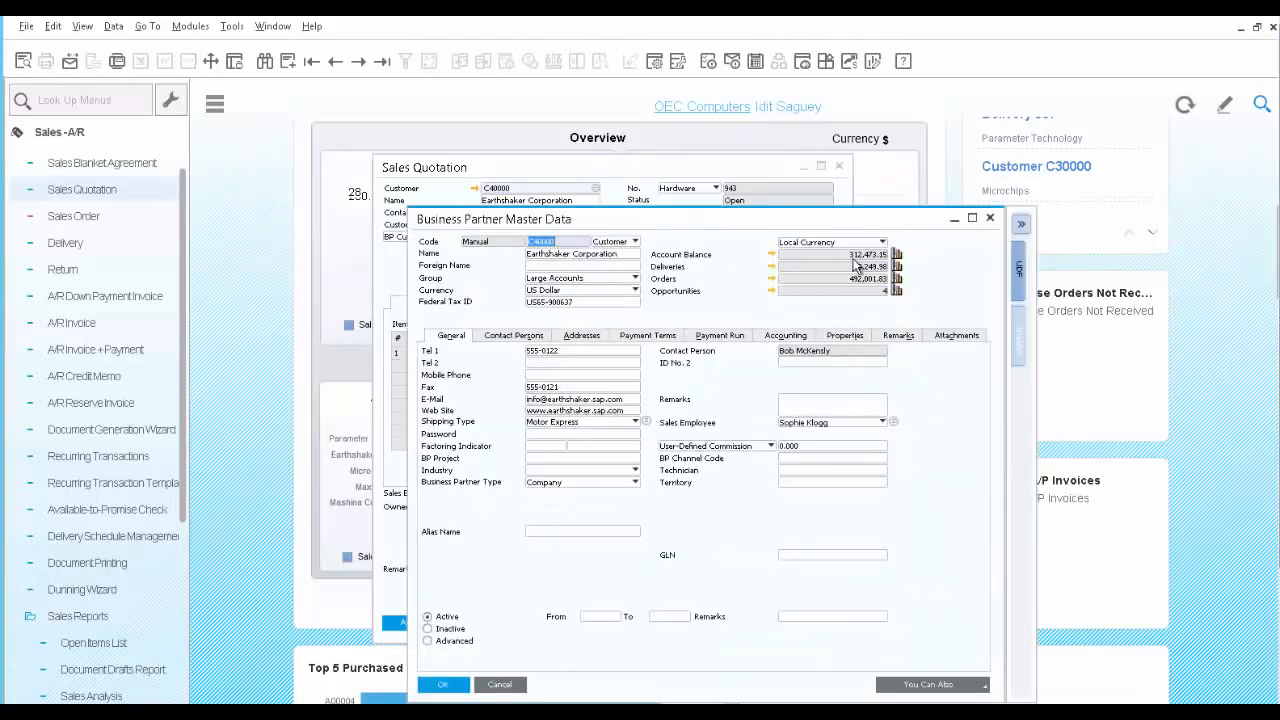
left_click(514, 335)
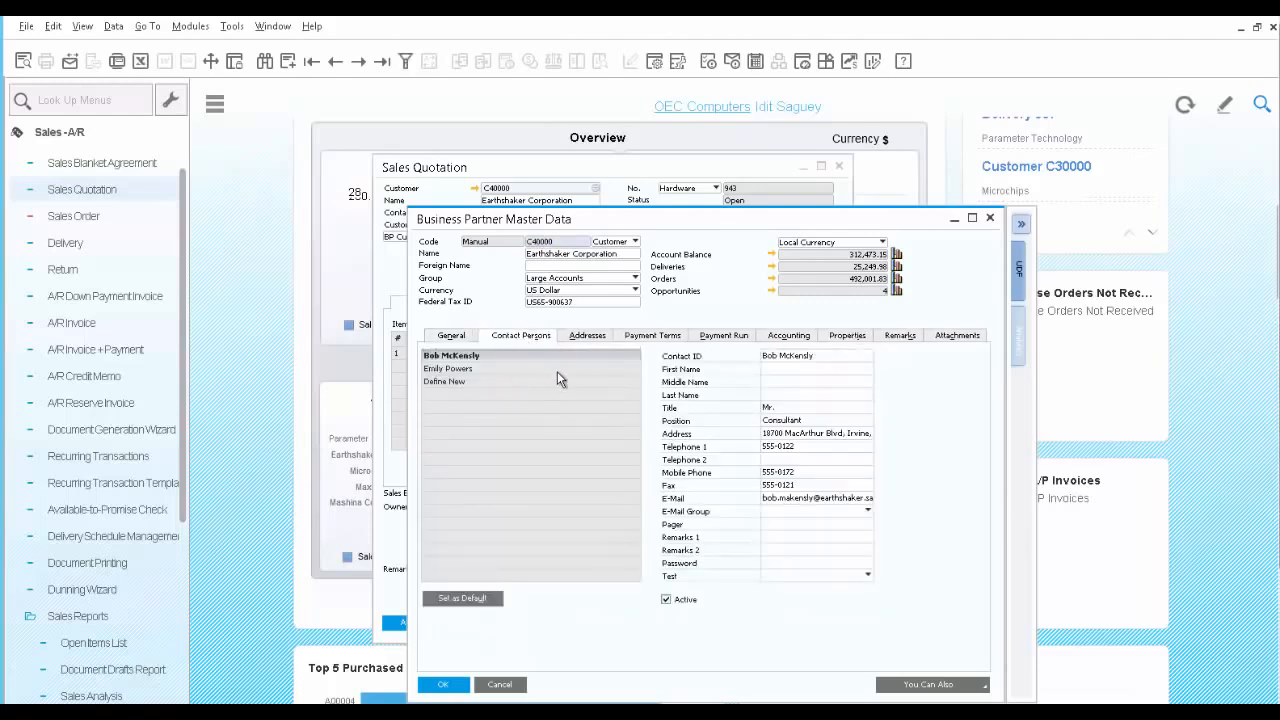
left_click(585, 342)
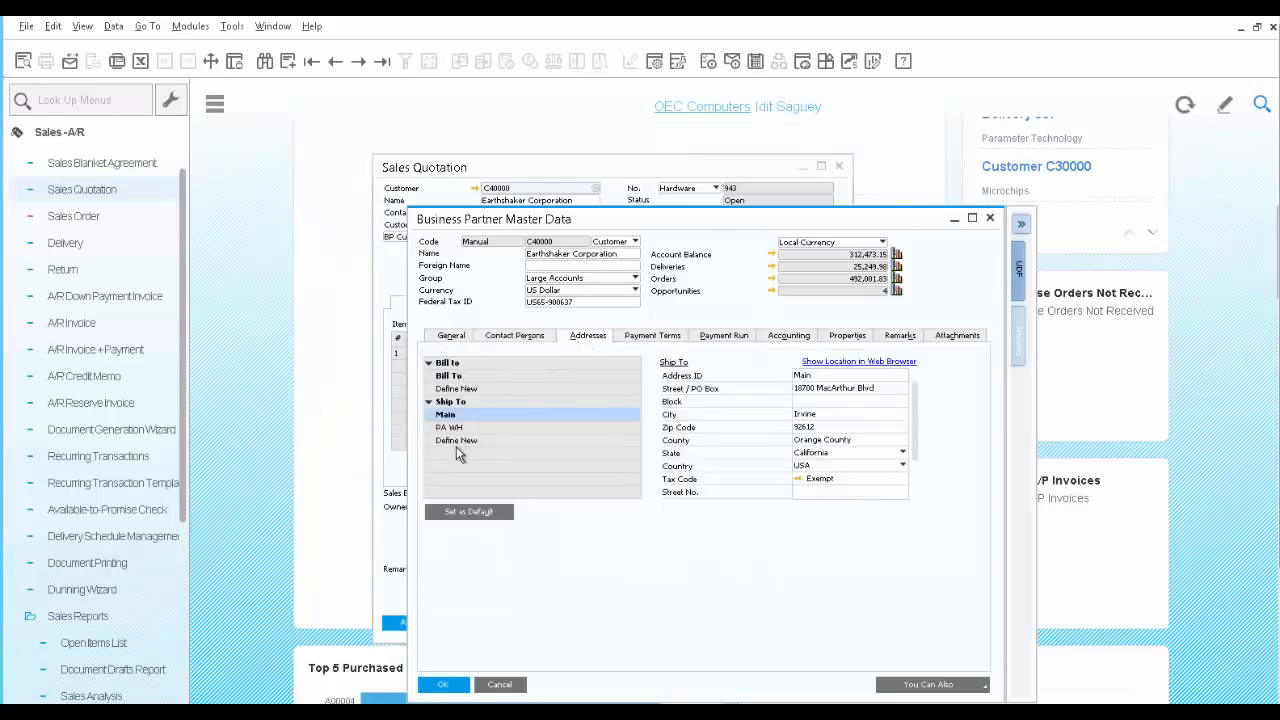
left_click(652, 337)
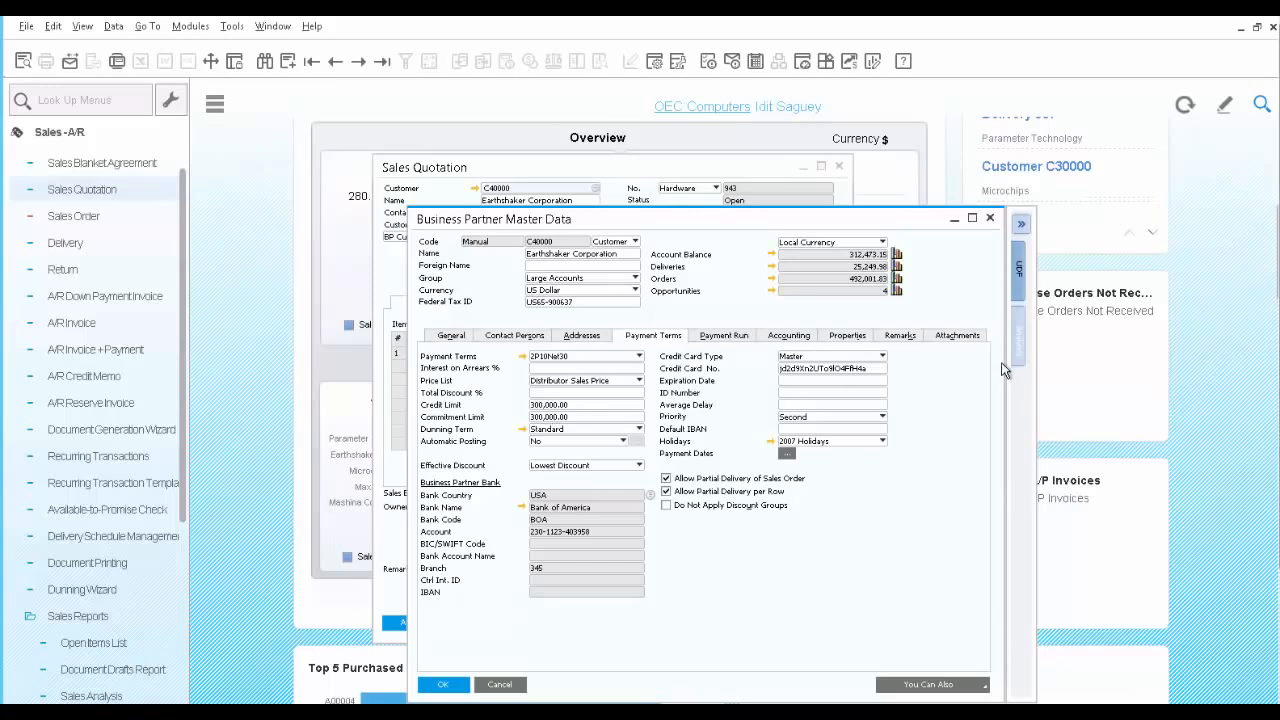
Examine the customer's Top 5 Items, BPBalances and Sales Amounts analytics charts, and return to the quotation
left_click(1020, 342)
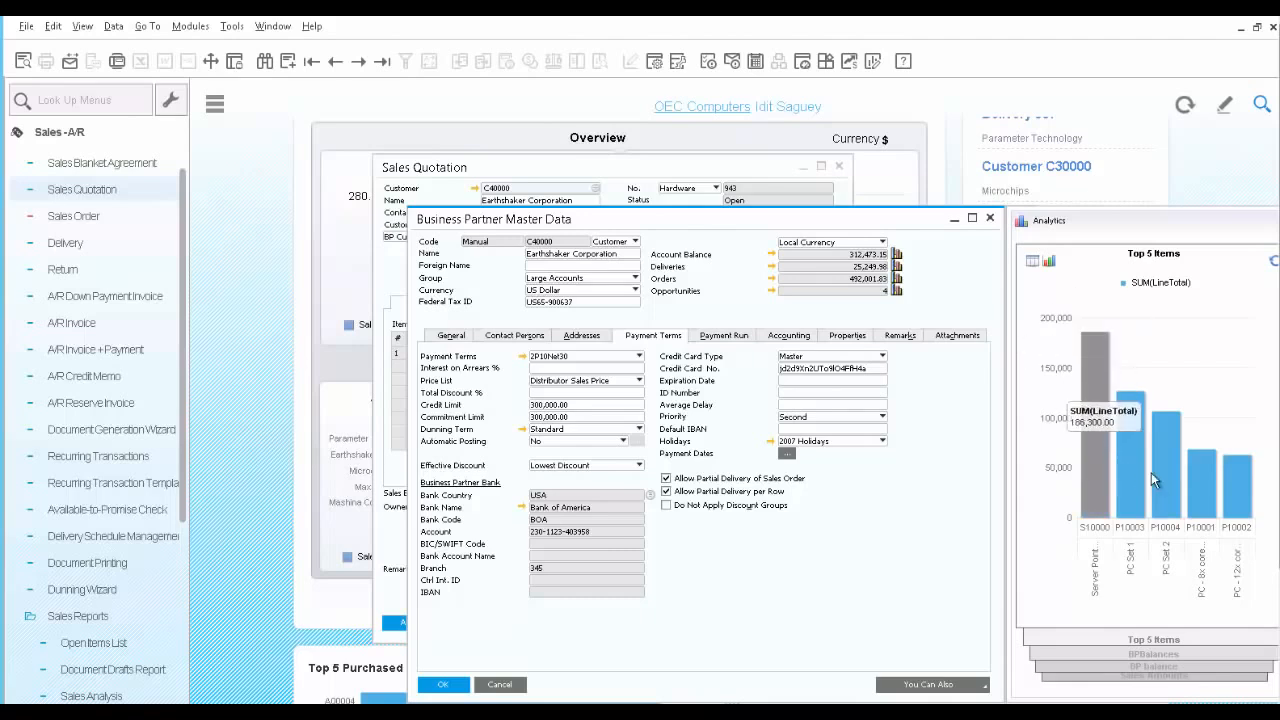
left_click(1148, 658)
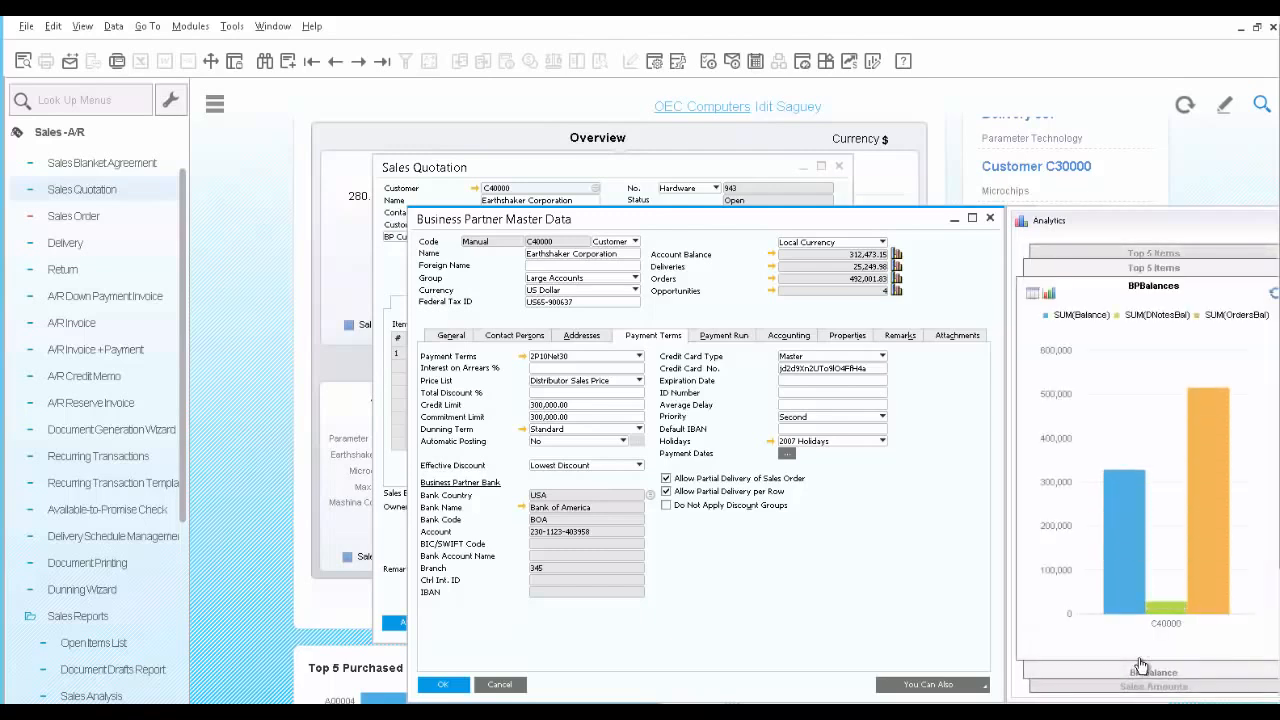
left_click(1137, 690)
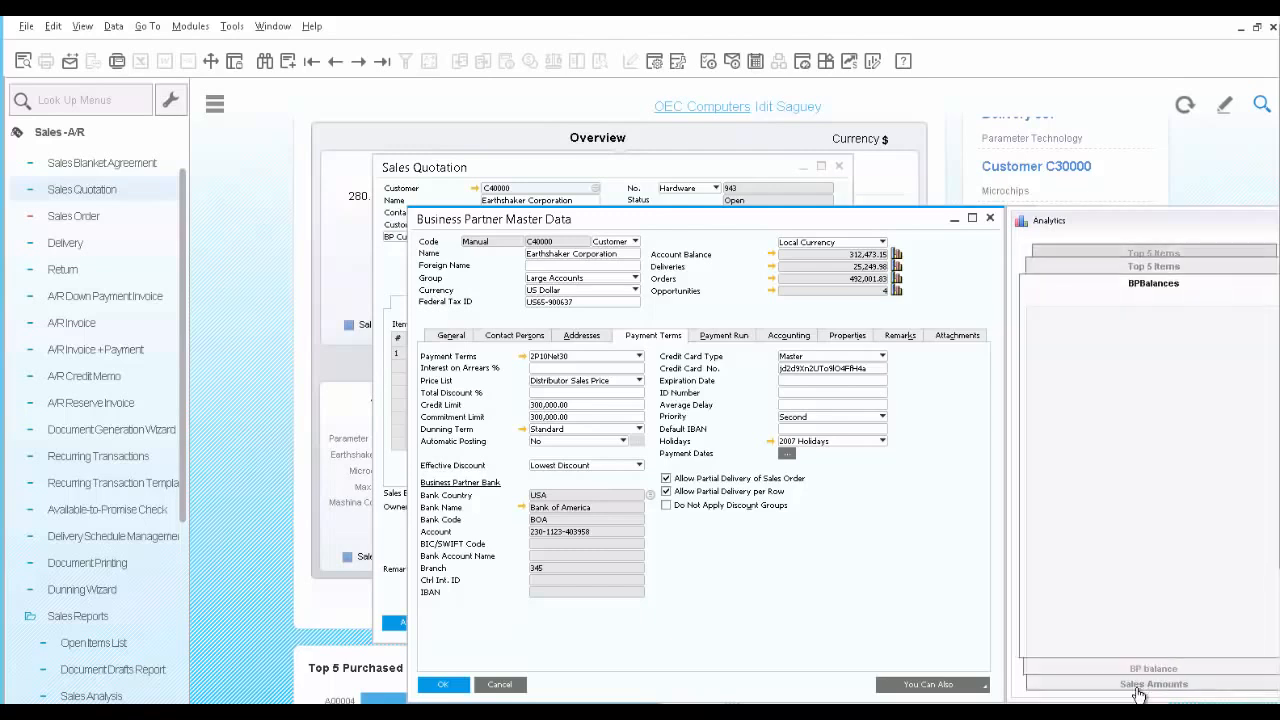
mouse_move(1137, 525)
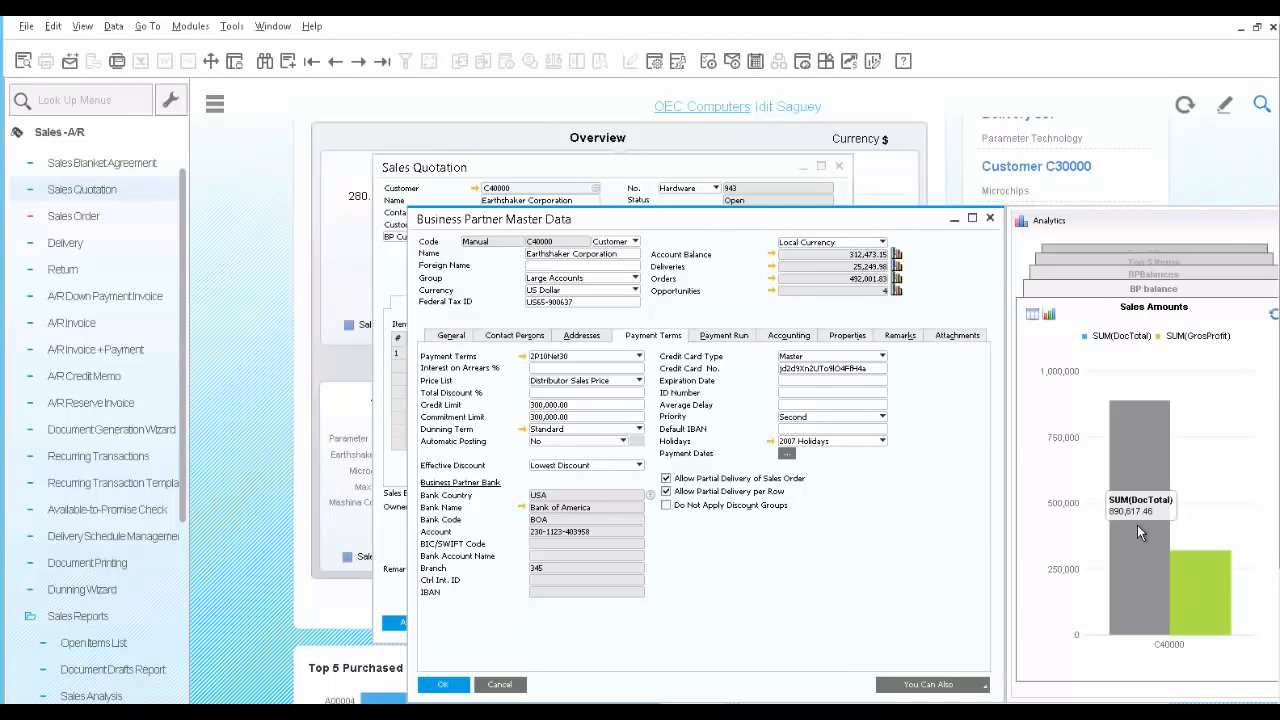
left_click(989, 219)
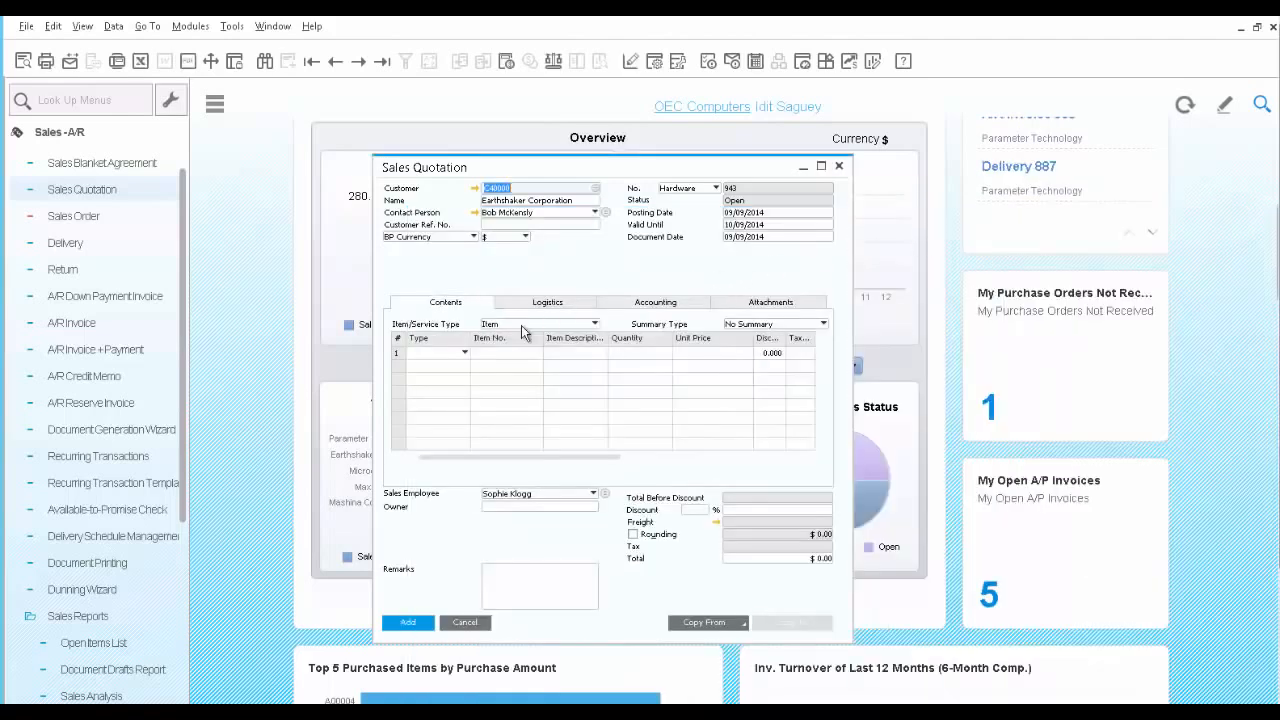
Add item S10000, Server Point 10000 Premium, to the first row of the quotation
left_click(511, 355)
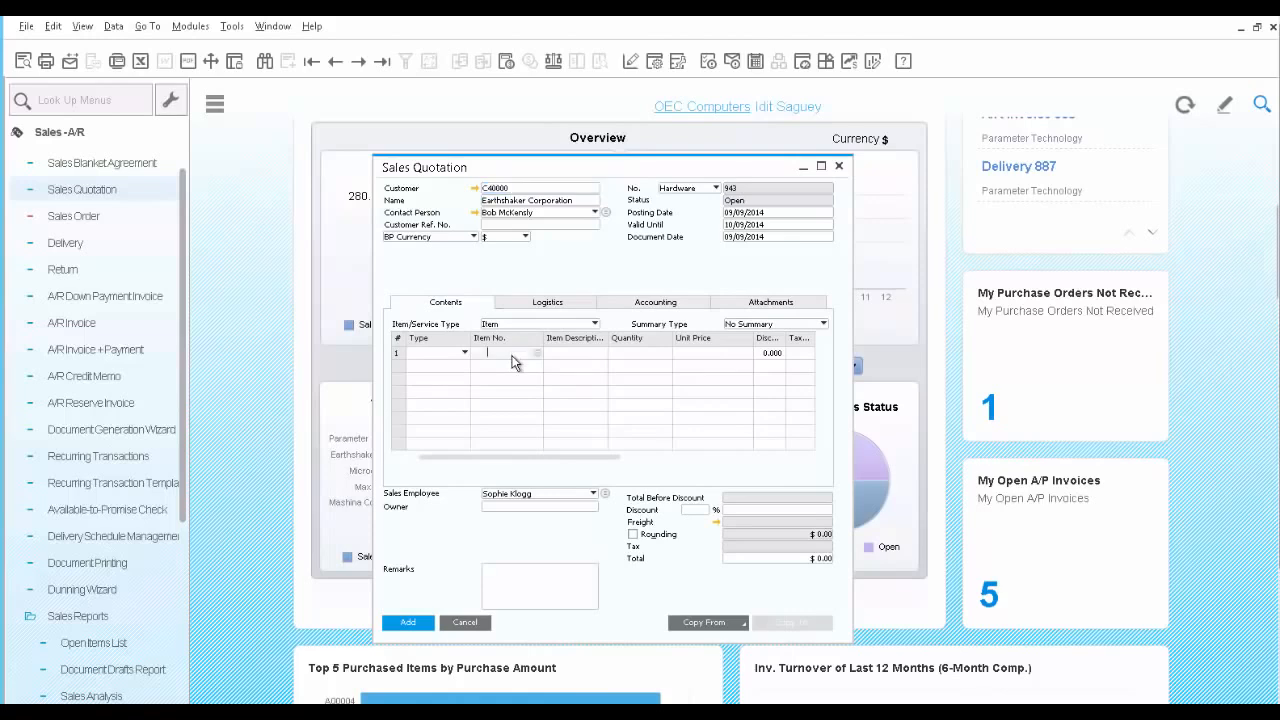
type("S10000")
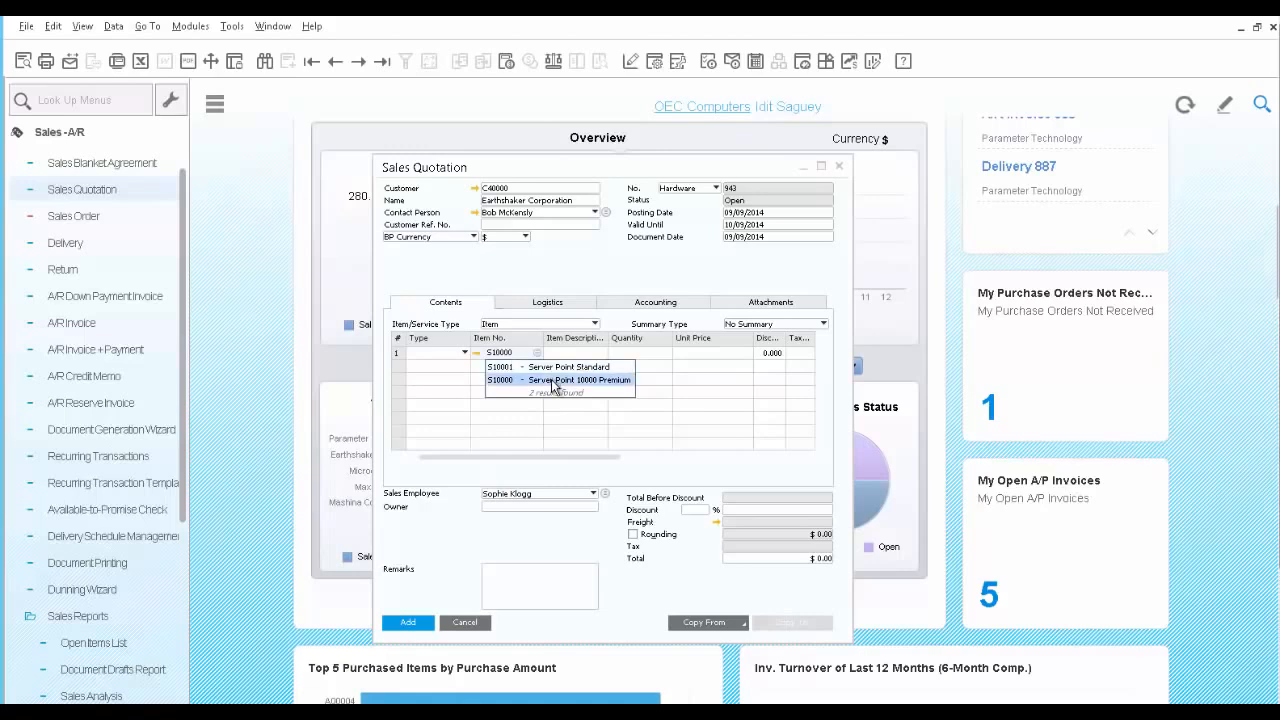
left_click(555, 381)
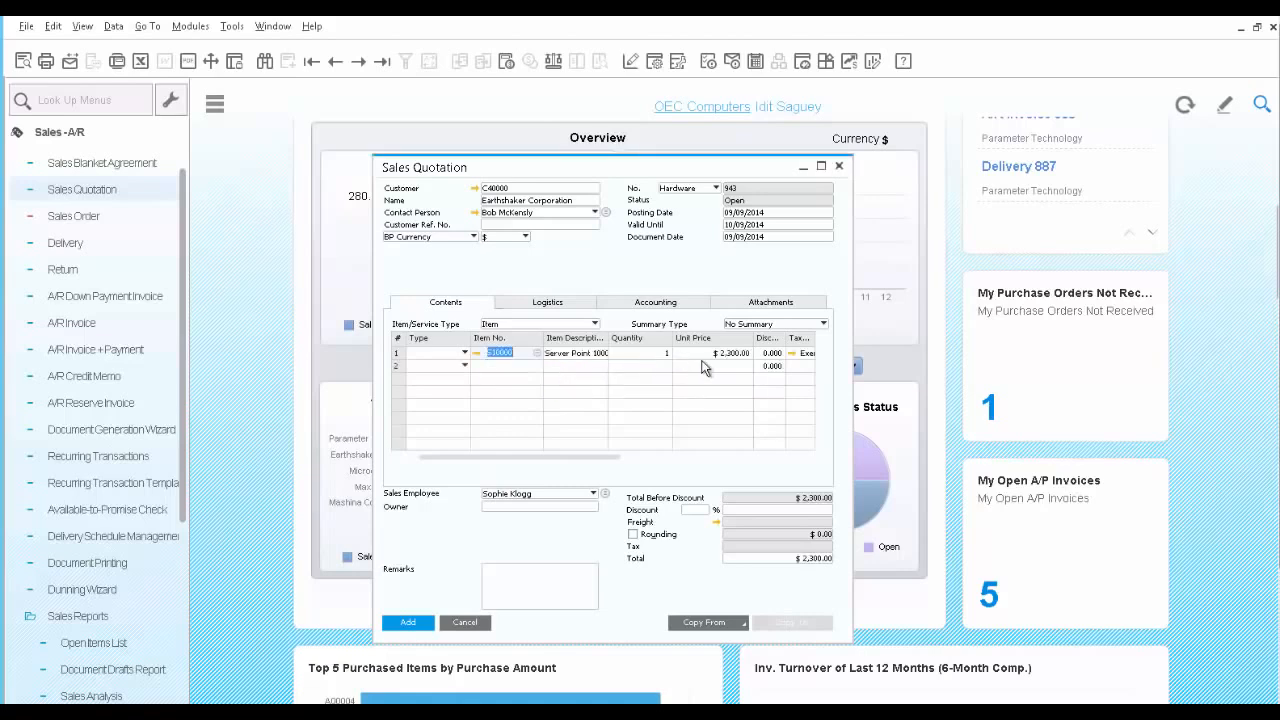
Add item S10001, Server Point Standard, to the second quotation row as an Alternative type line
left_click(463, 373)
left_click(460, 395)
left_click(493, 367)
type("S10001")
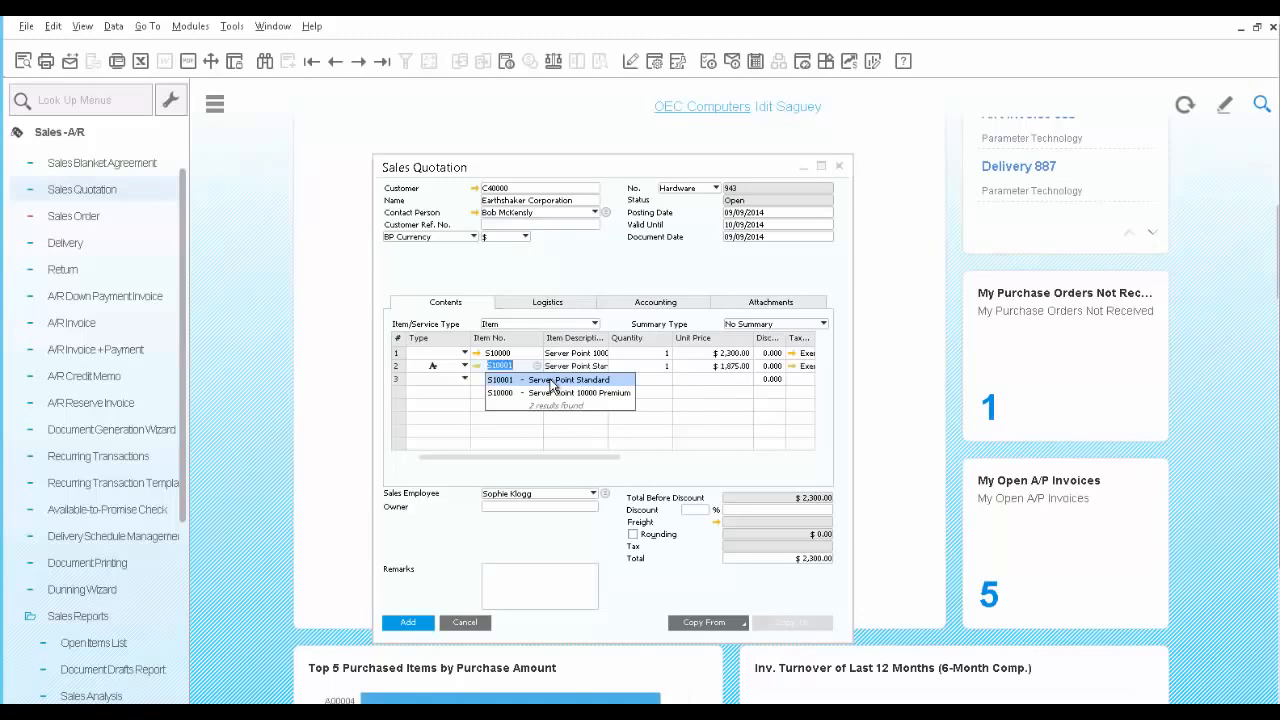
left_click(551, 386)
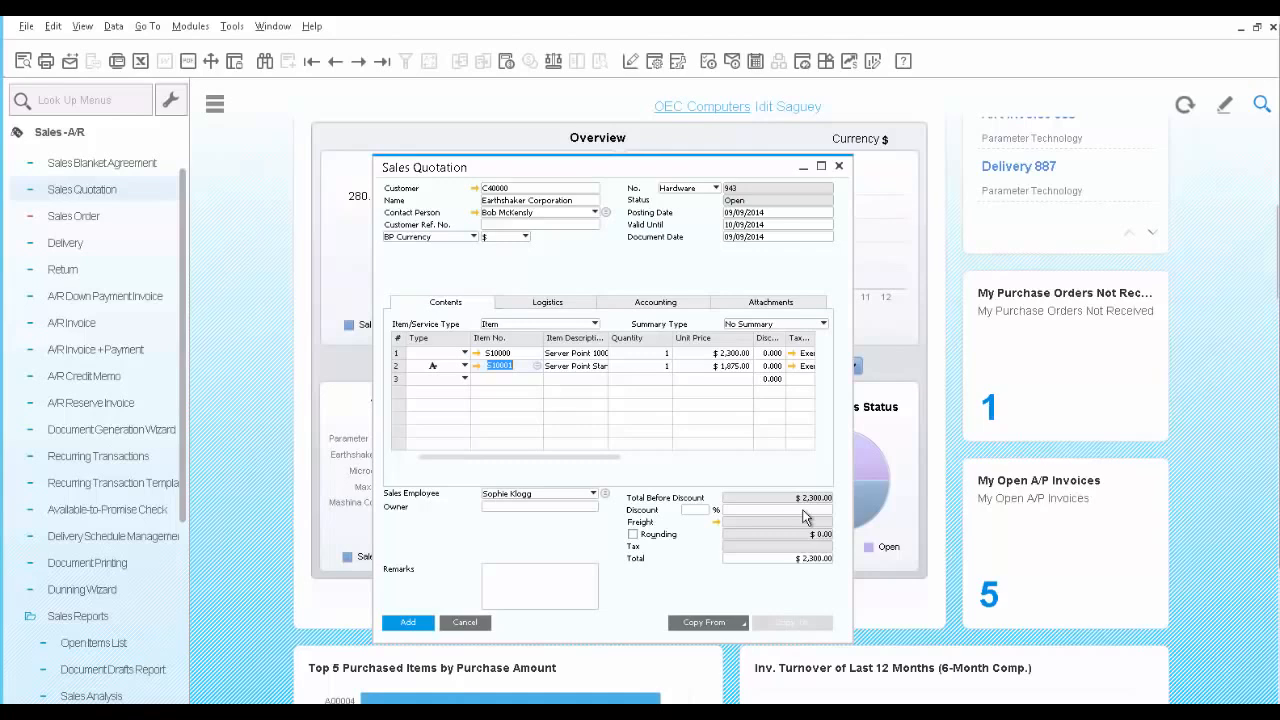
Set the overall discount of the quotation to 5%
left_click(696, 512)
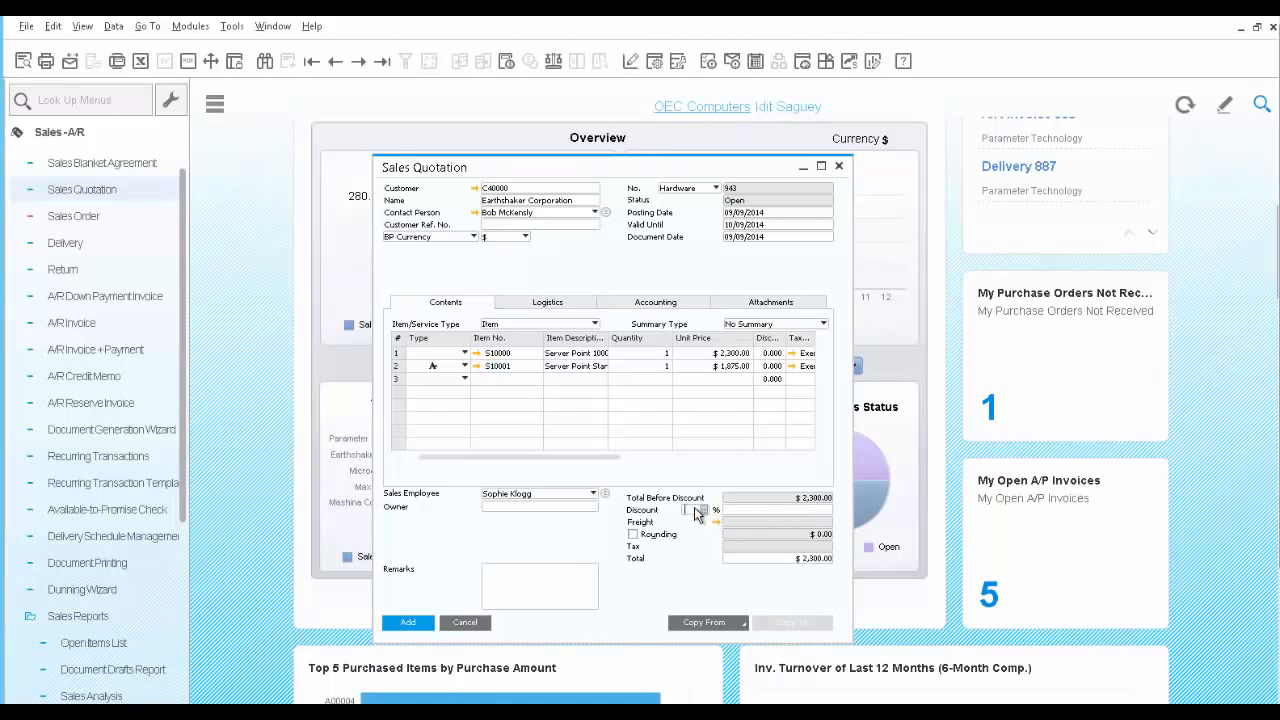
type("5")
key("Tab")
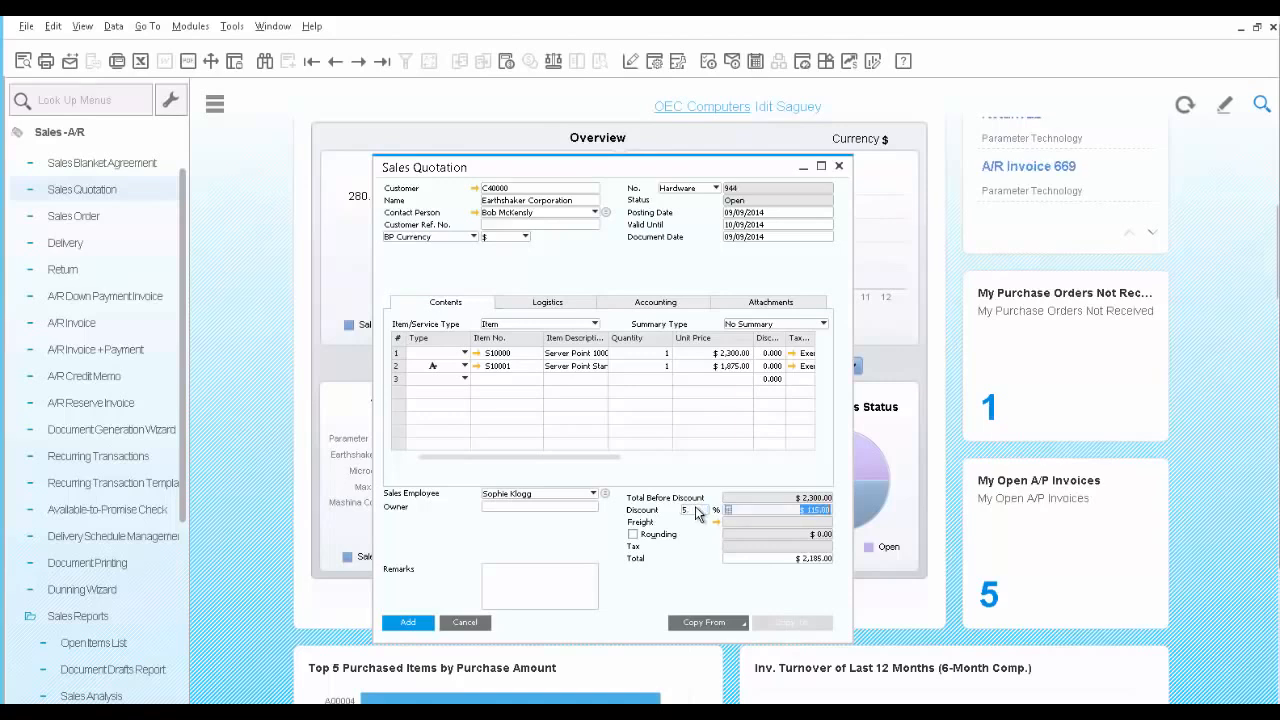
Check the print preview of the quotation, close it and add the quotation to the system
left_click(25, 66)
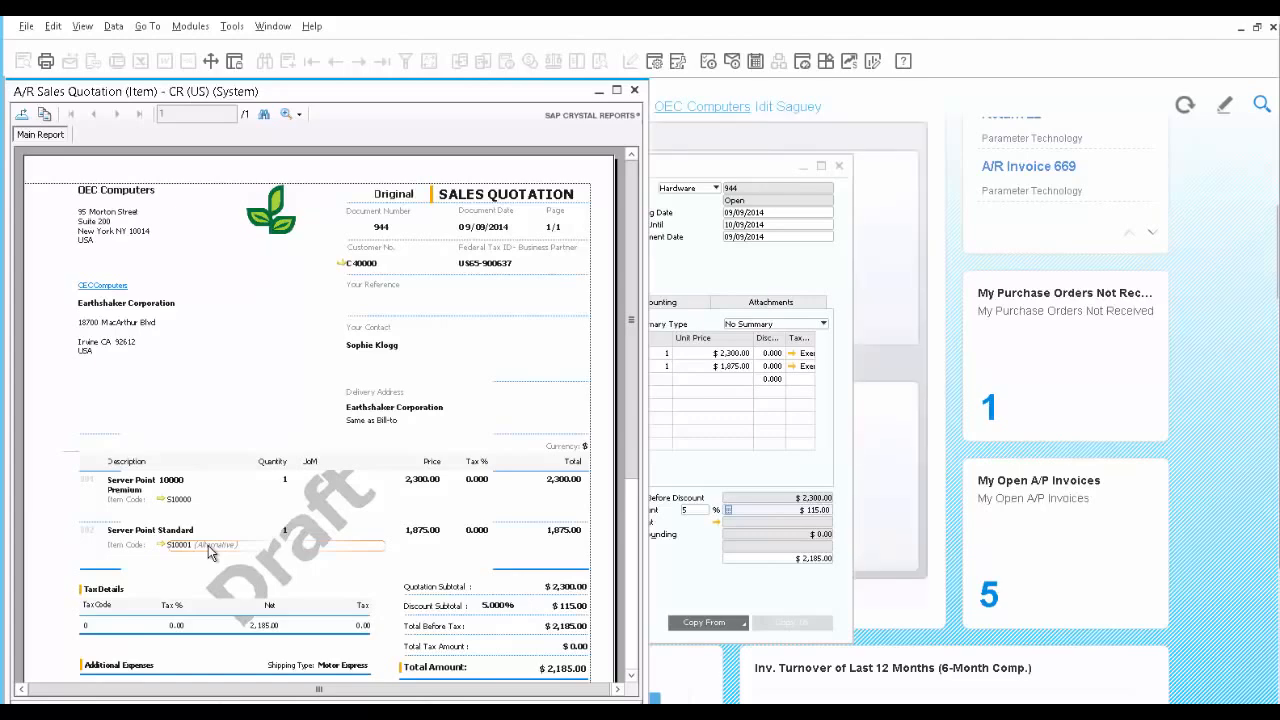
left_click(635, 91)
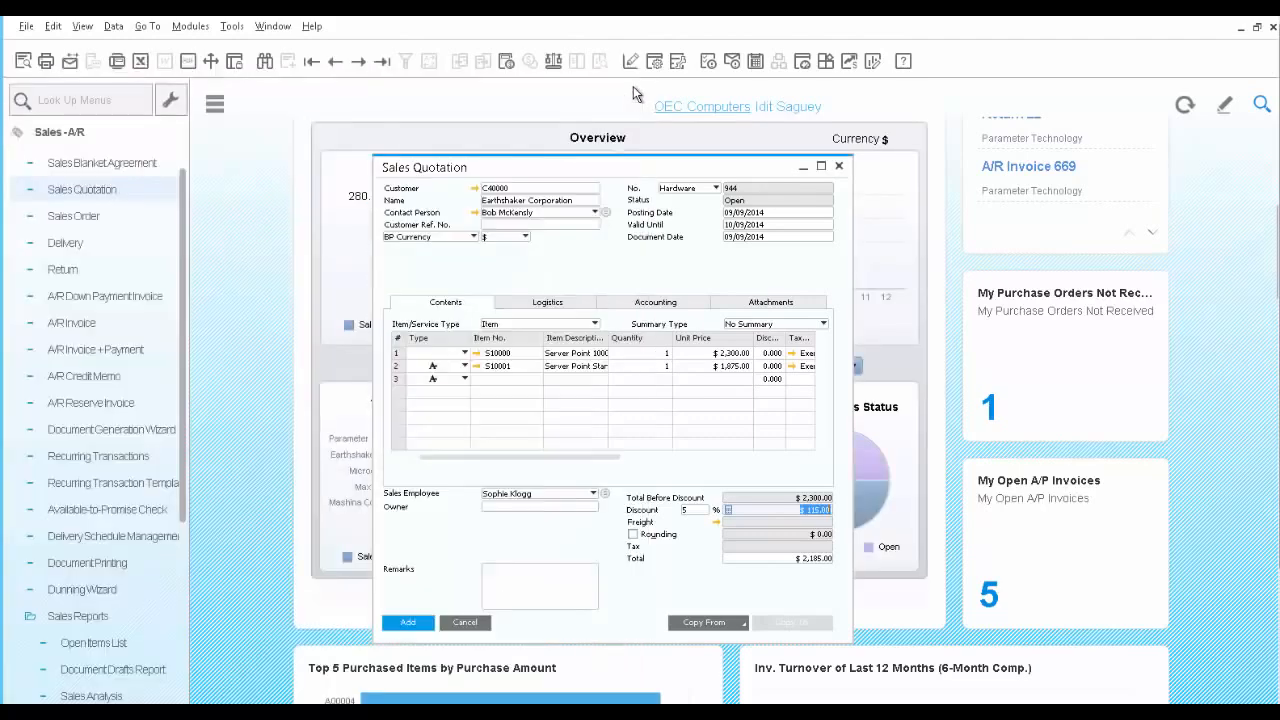
left_click(406, 625)
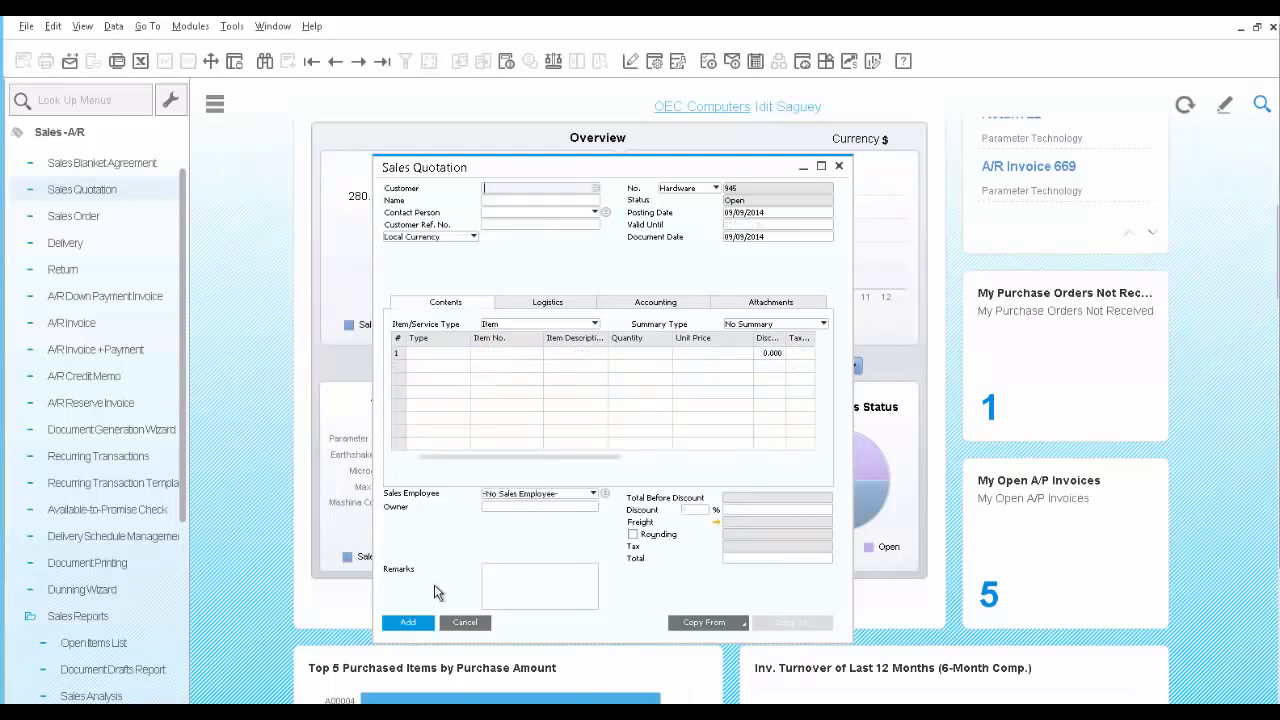
Bring up the last saved sales quotation and start an e-mail for it with the edited report attached
left_click(385, 61)
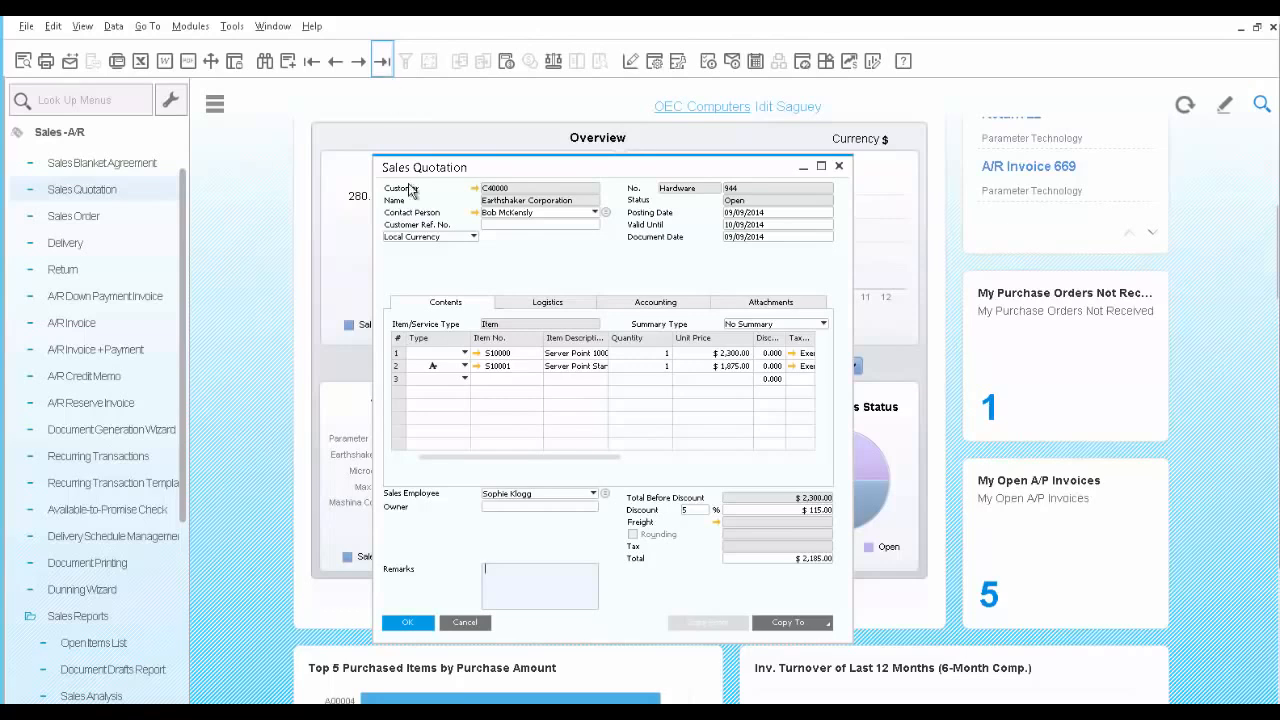
left_click(69, 64)
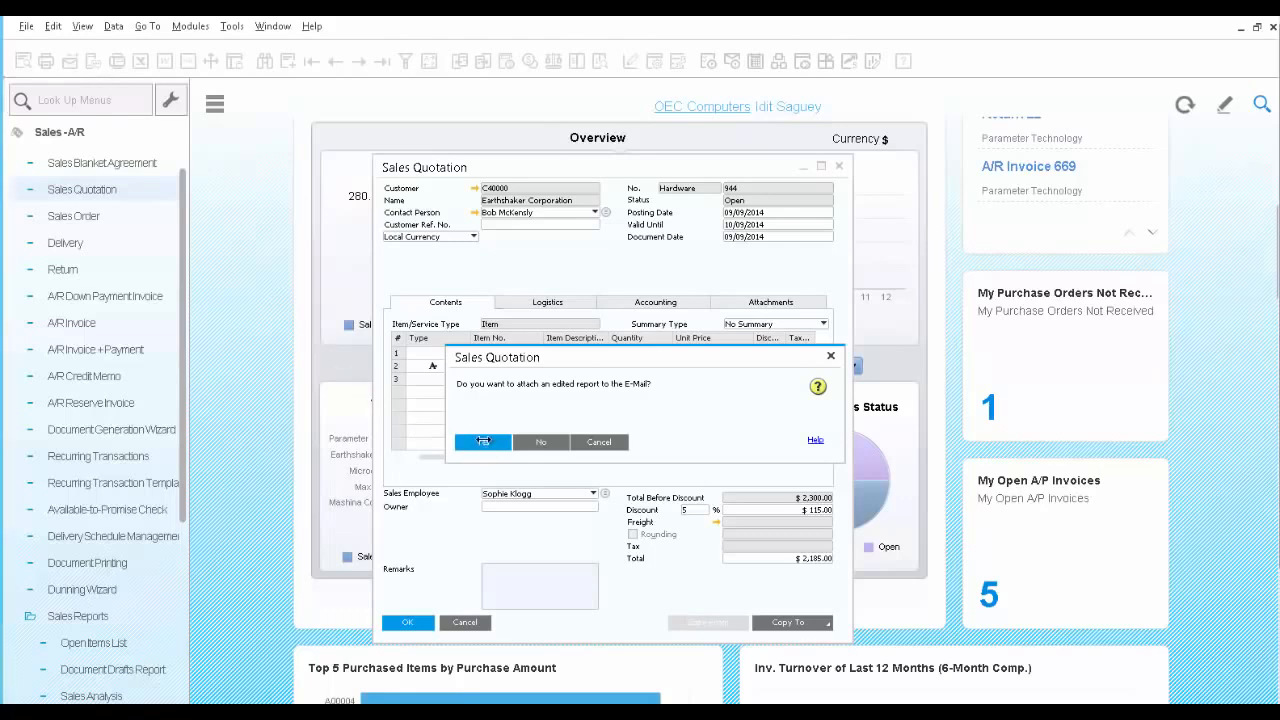
left_click(483, 441)
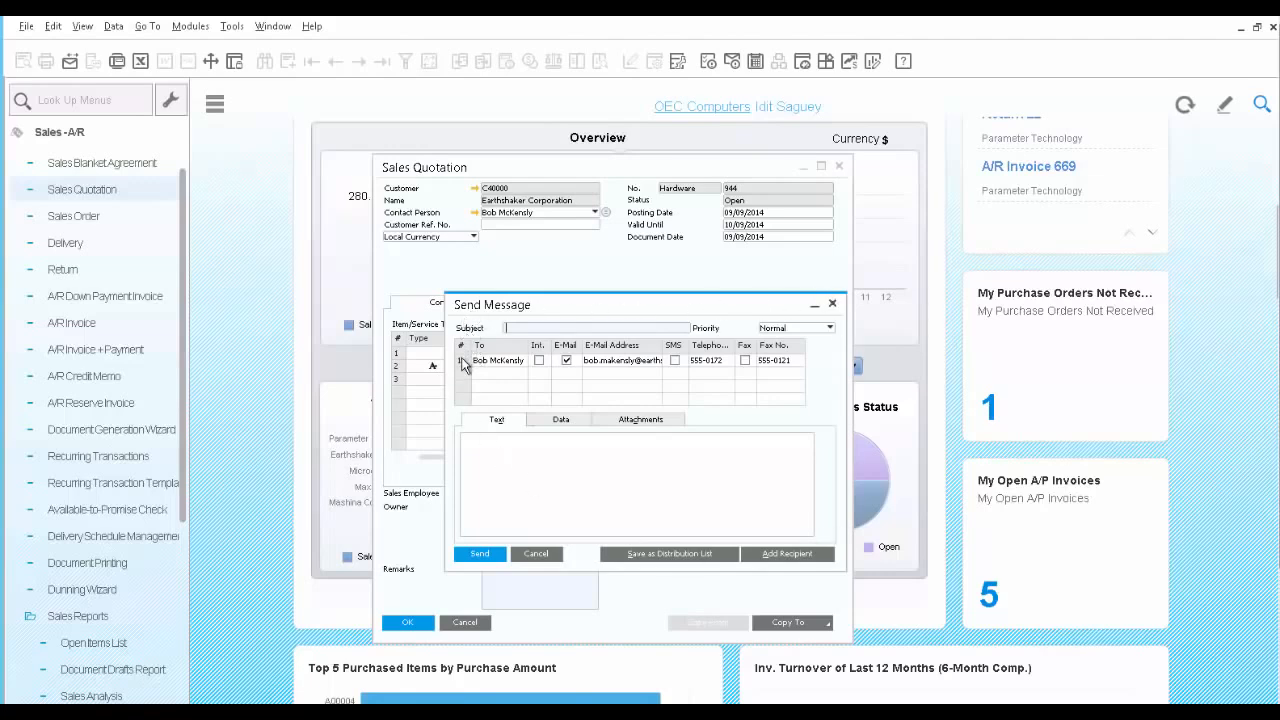
Give the e-mail the subject "Quotaion for servers" and the text "Attach please find quotation for 2 servers per your request"
left_click(575, 366)
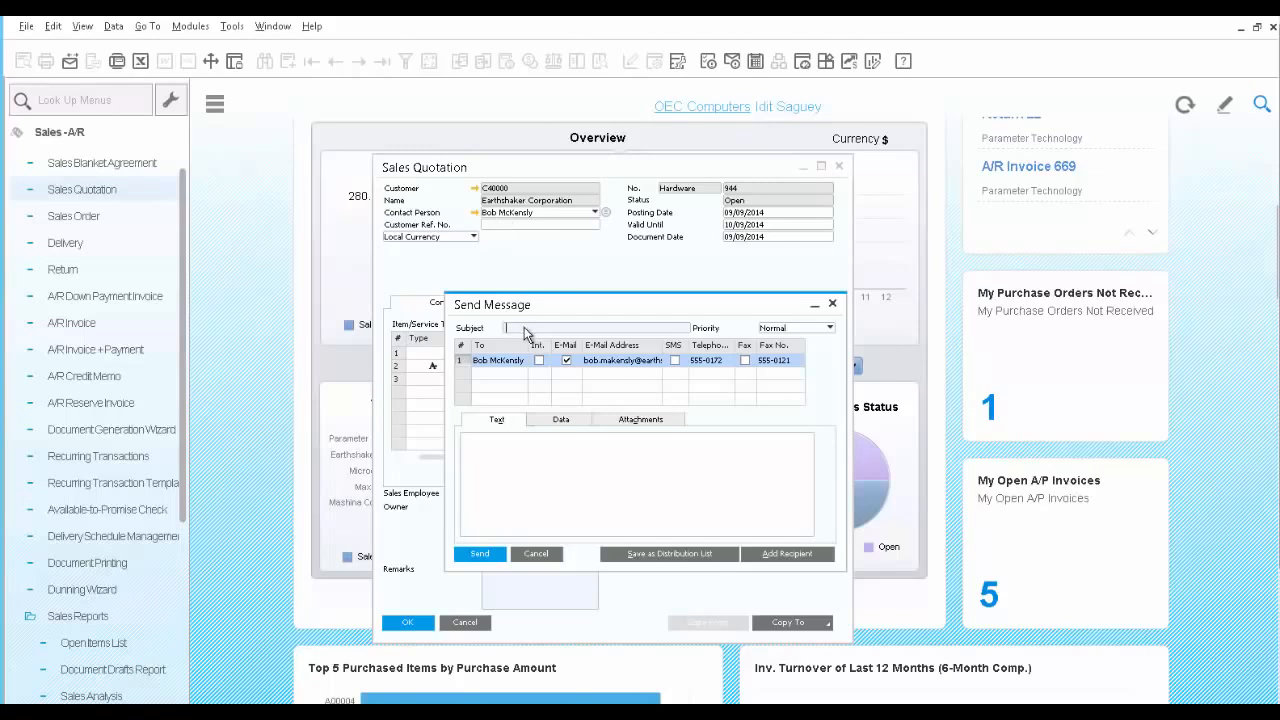
type("Quotation for servers")
left_click(547, 466)
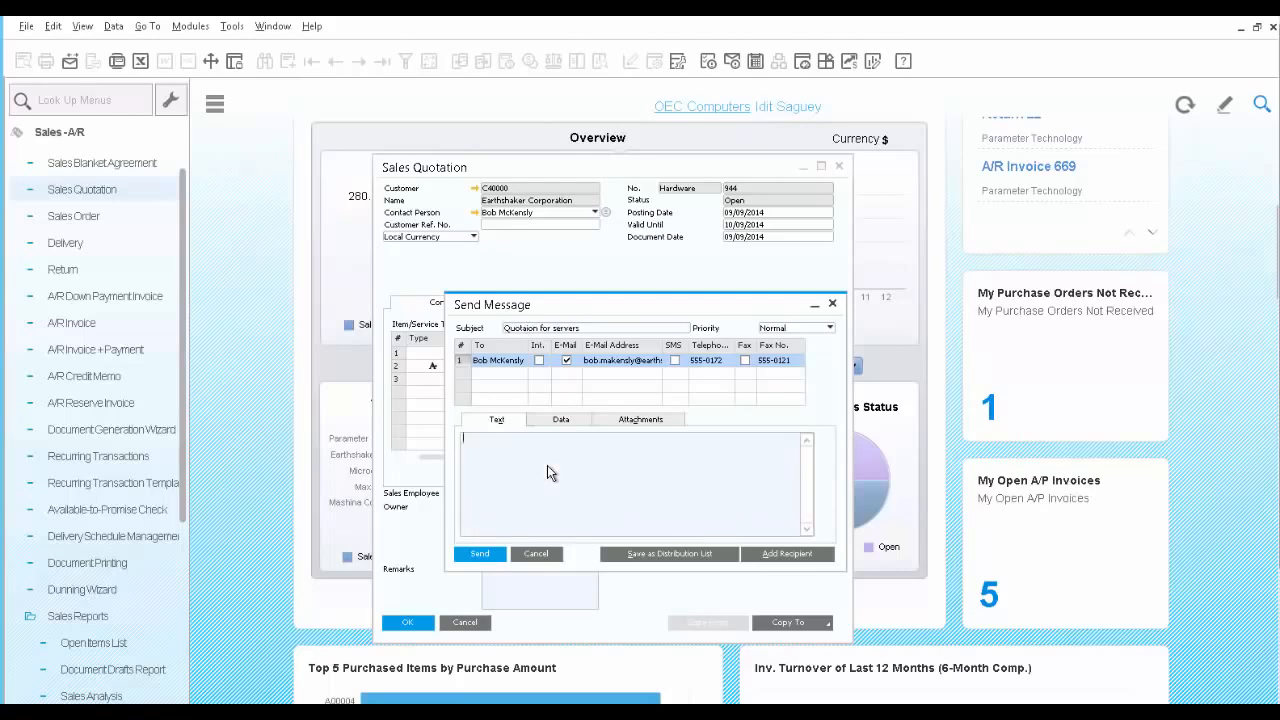
type("Attach please find quotation for 2 servers per your request")
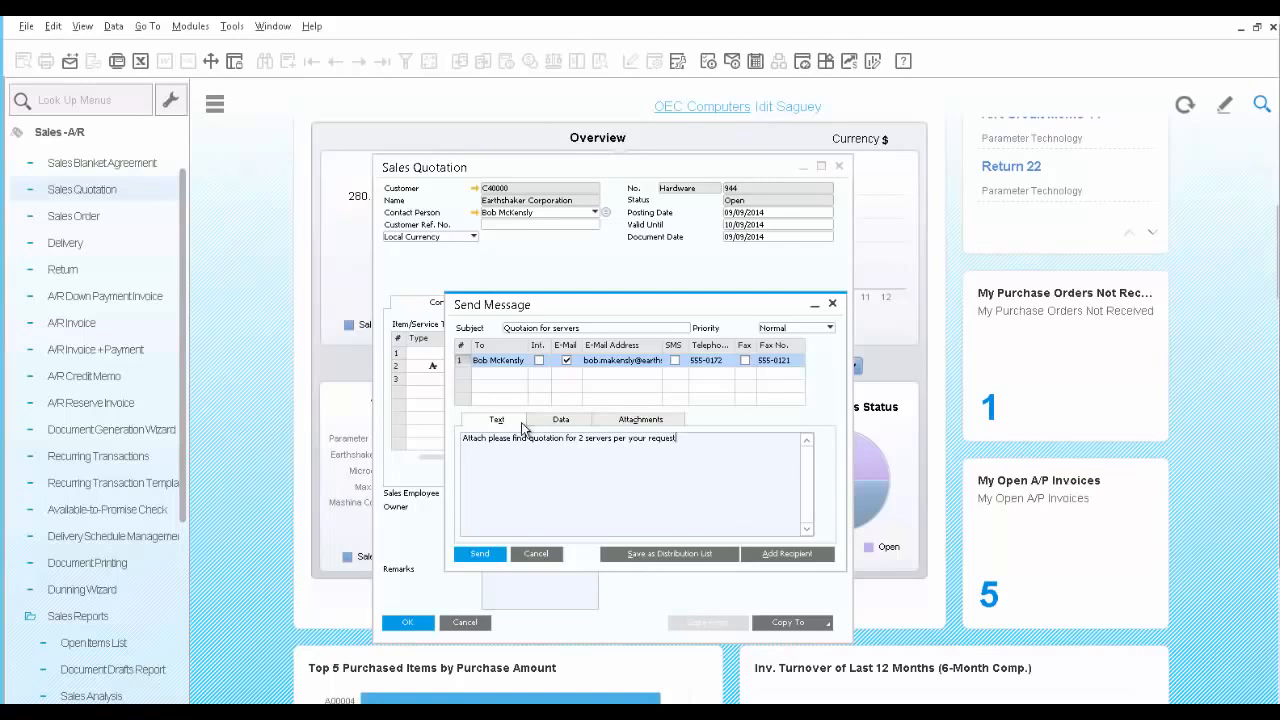
Check the linked quotation data and the attached file, send the message and close the message window
left_click(562, 420)
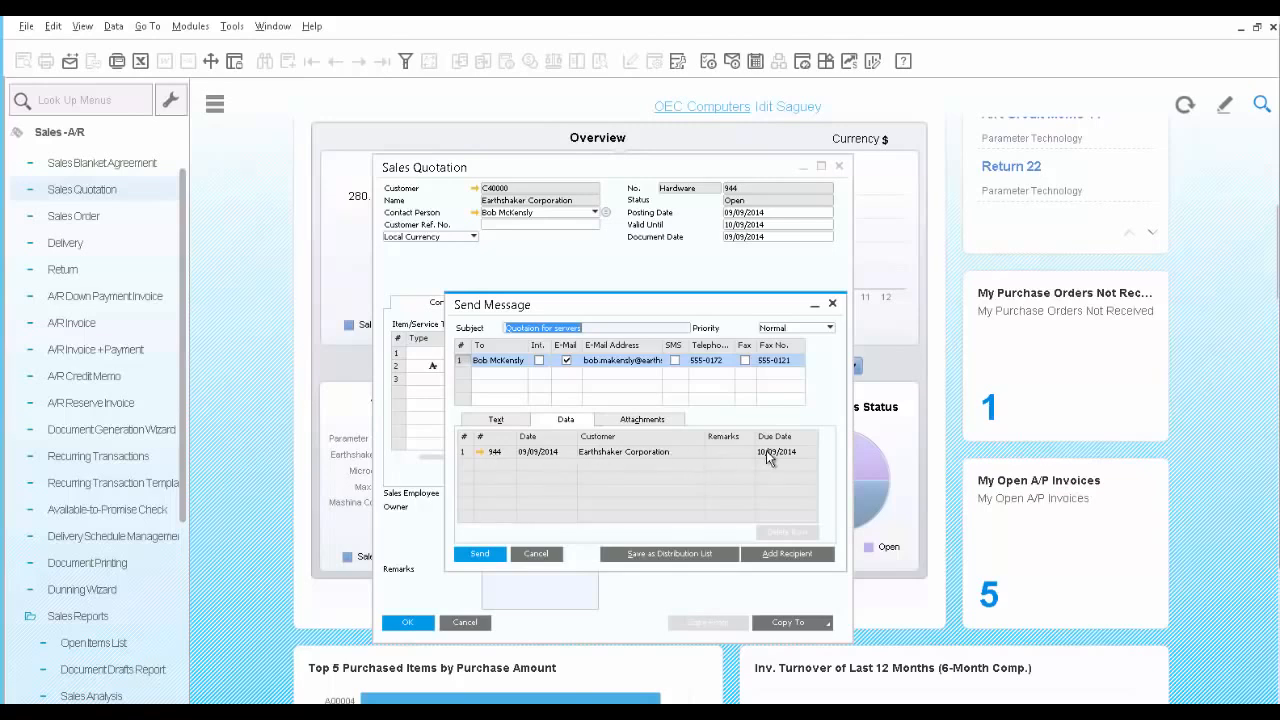
left_click(641, 420)
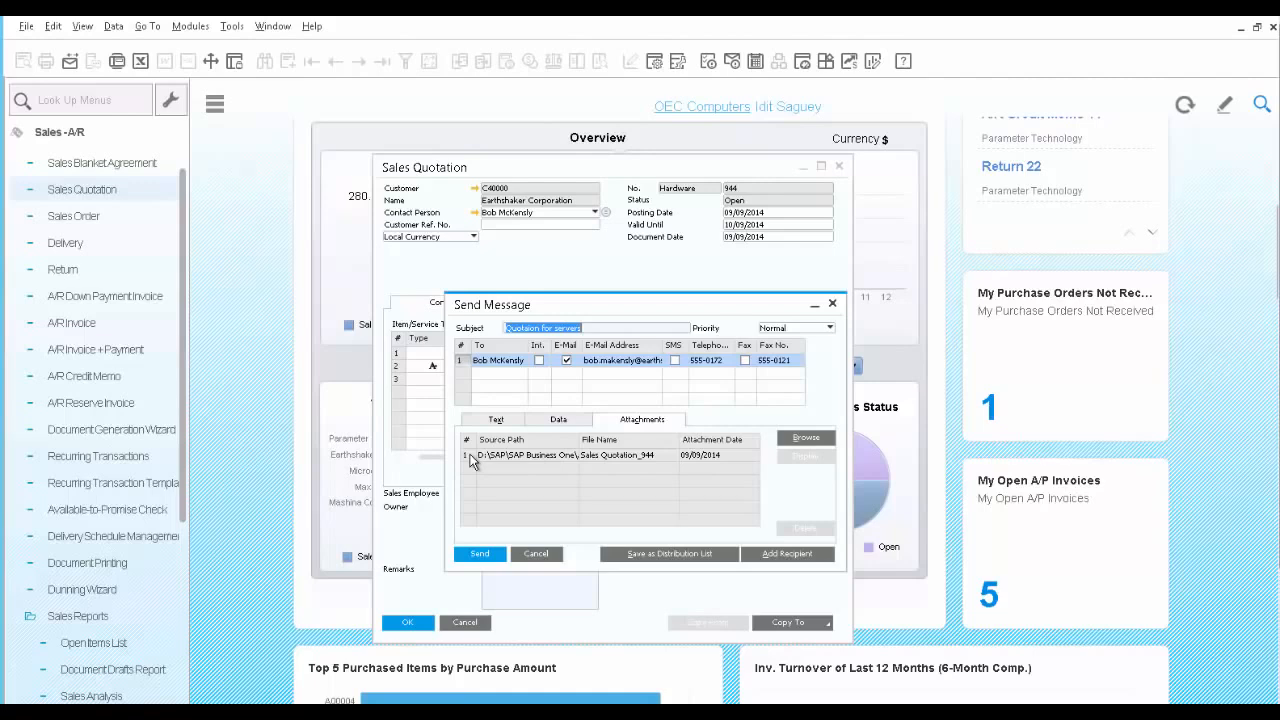
left_click(480, 555)
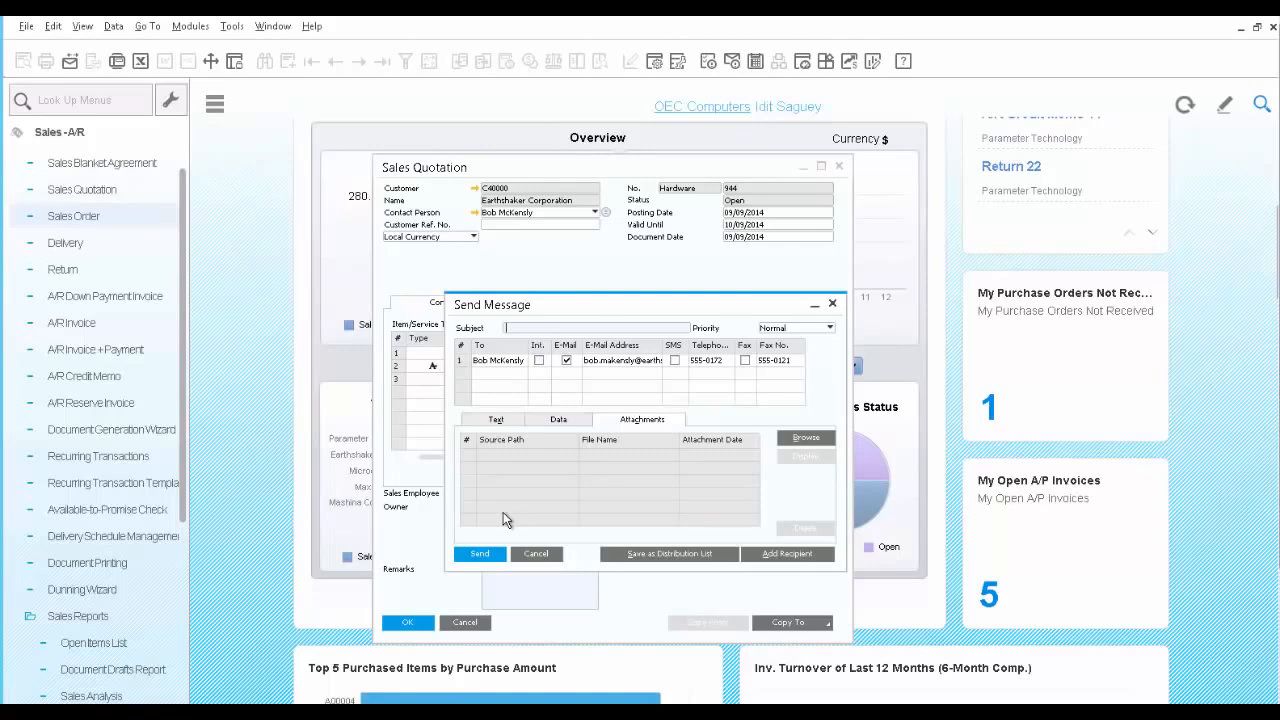
left_click(537, 553)
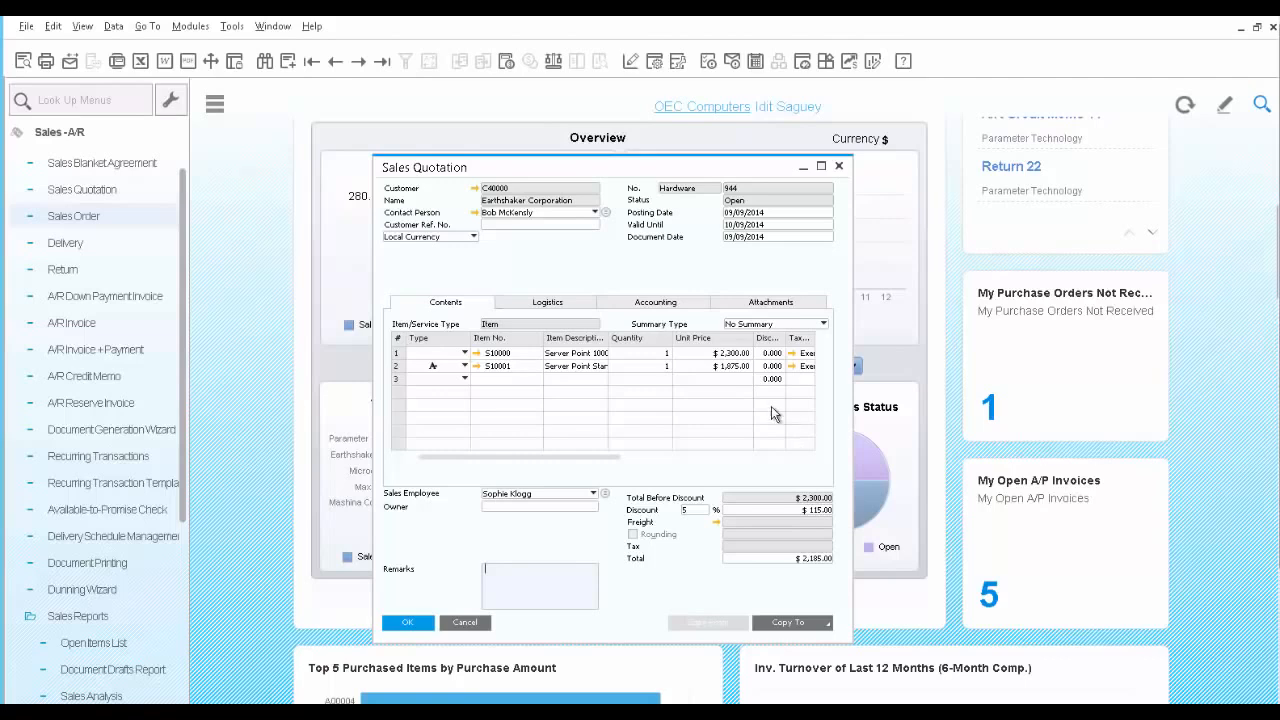
Start a new sales order and choose Earthshaker Corporation as the customer from the business partner list
left_click(64, 218)
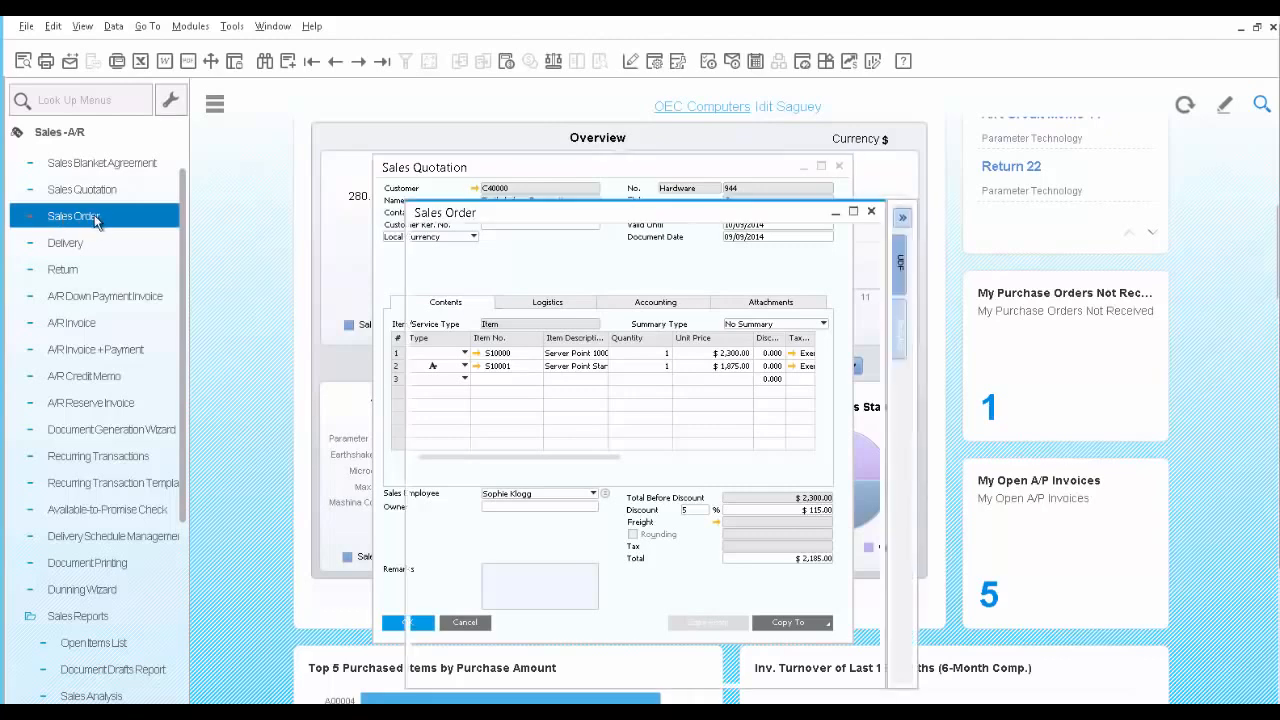
left_click(627, 235)
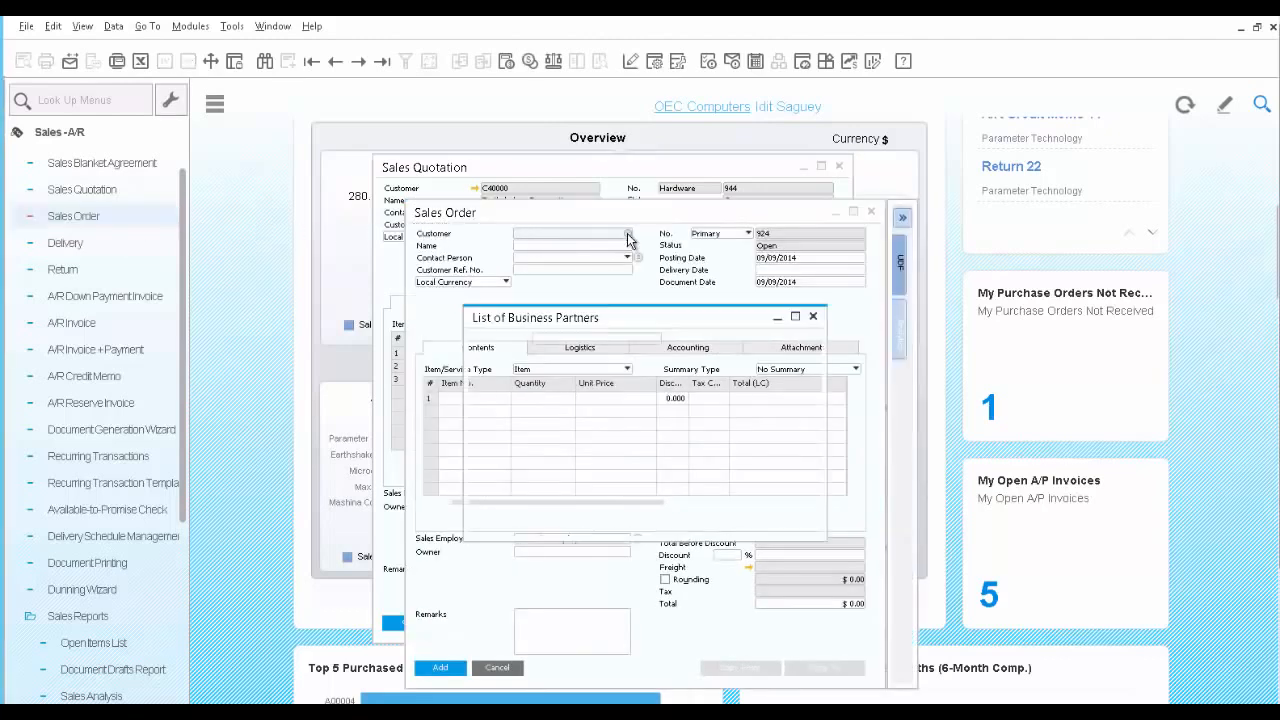
left_click(629, 414)
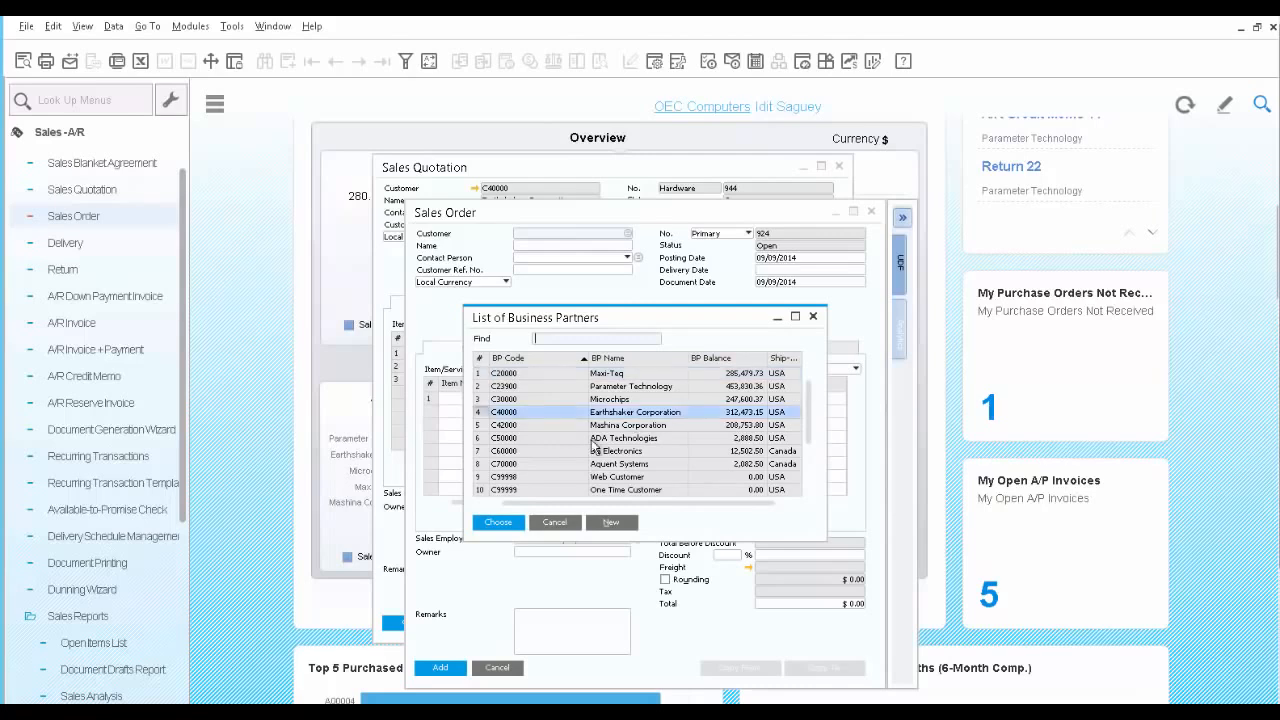
left_click(498, 522)
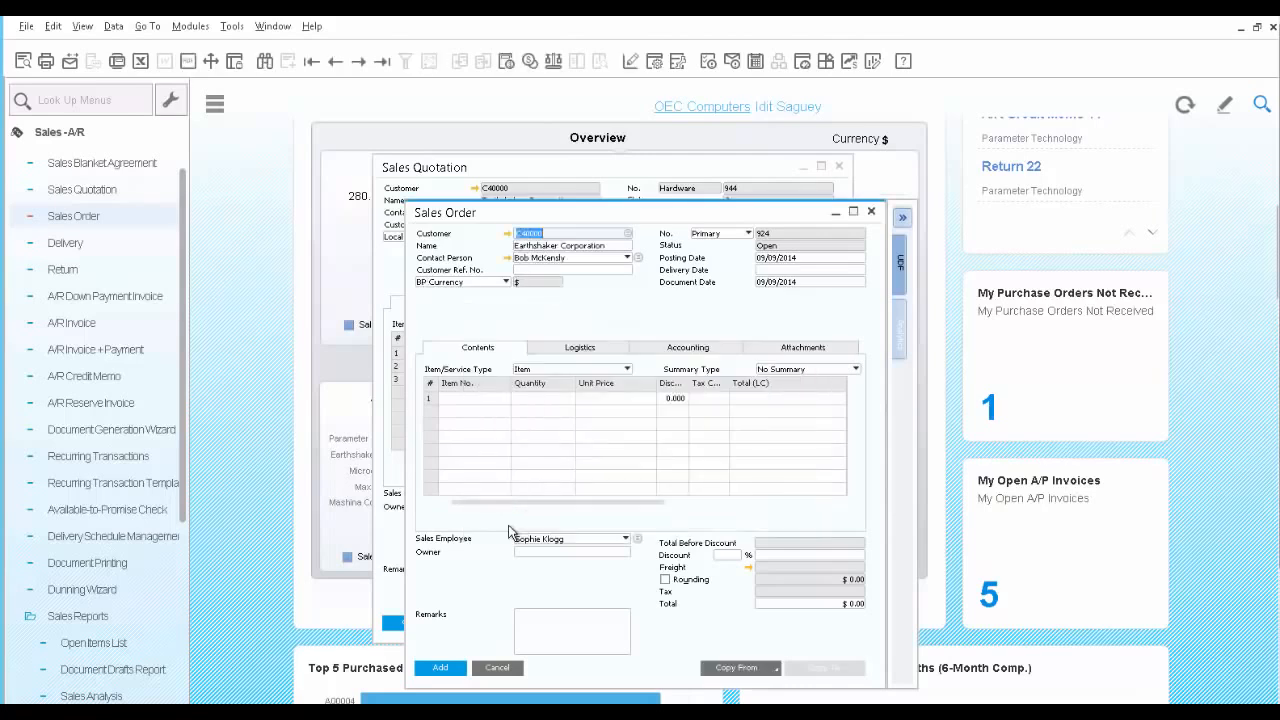
Copy the customer's newest sales quotation into the order, drawing all data at the current exchange rate and including the alternative items
left_click(768, 670)
left_click(763, 684)
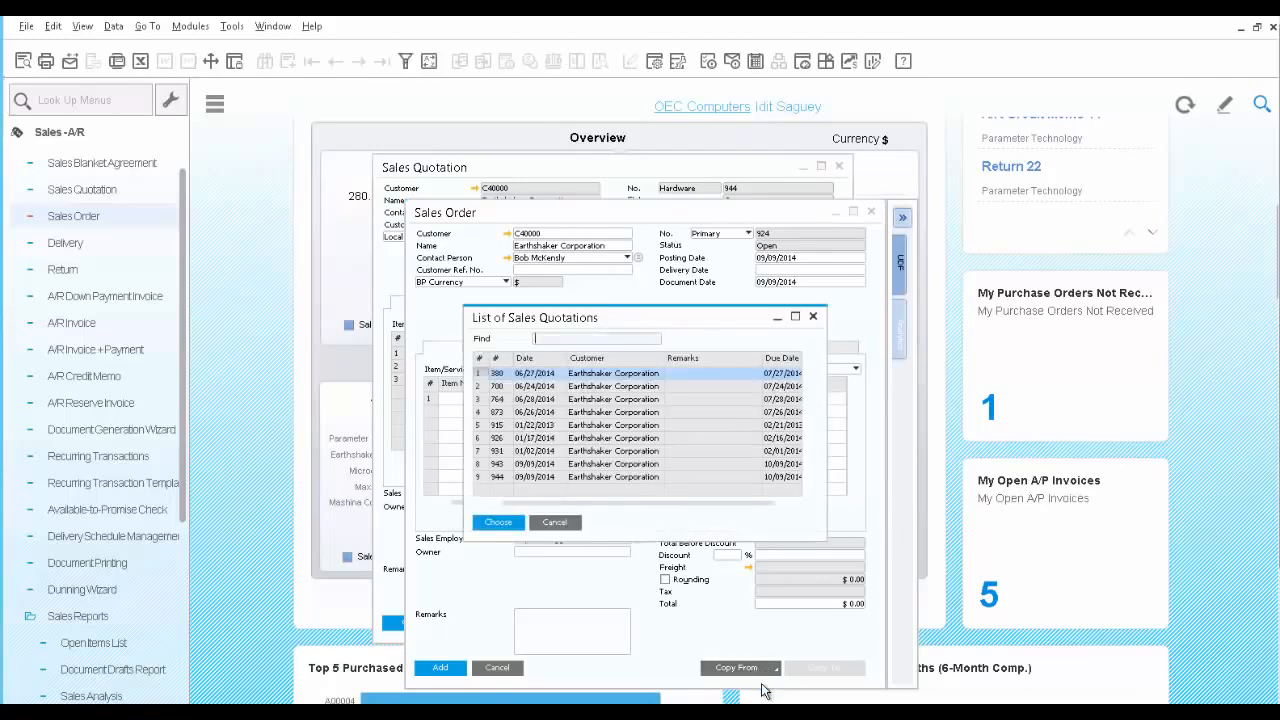
left_click(513, 478)
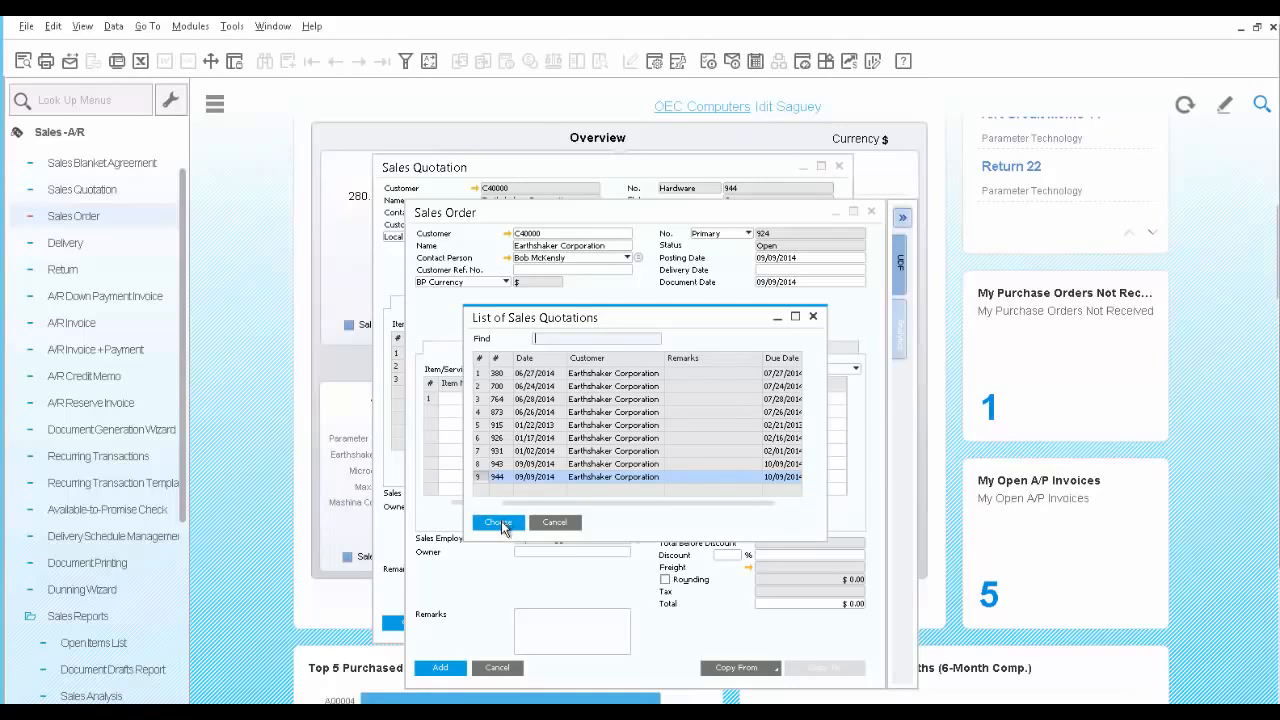
left_click(501, 521)
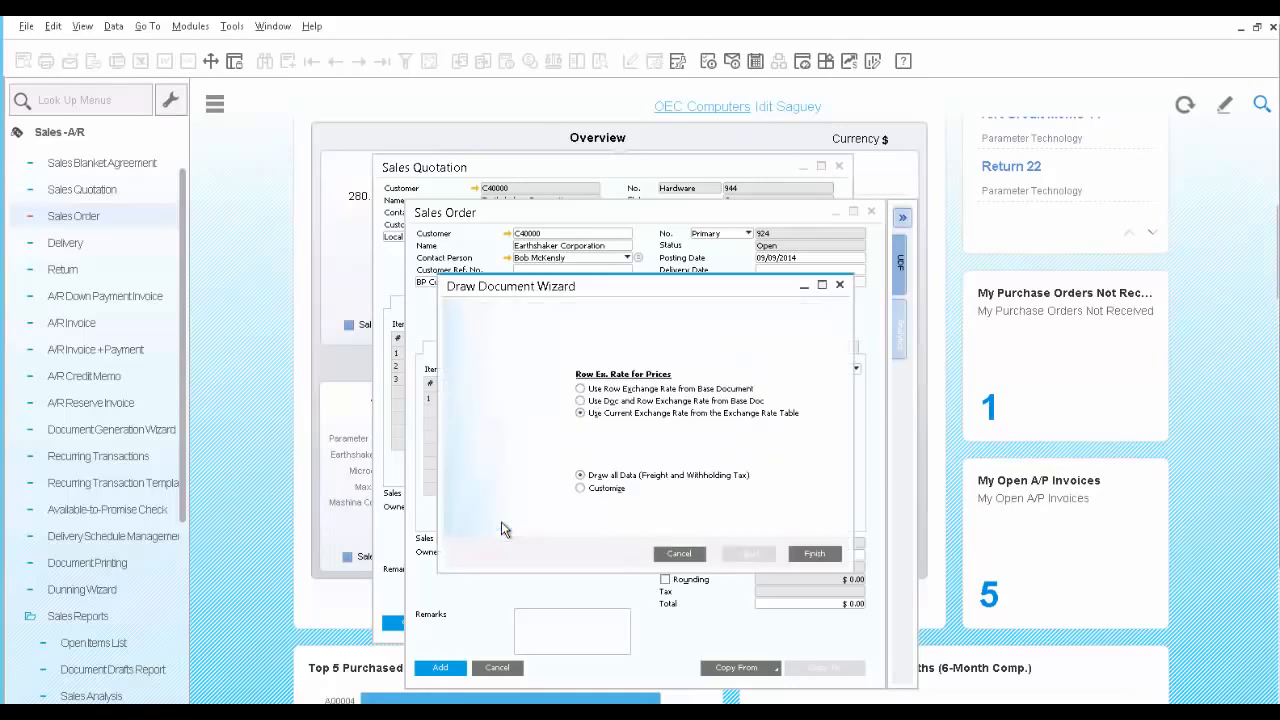
left_click(815, 555)
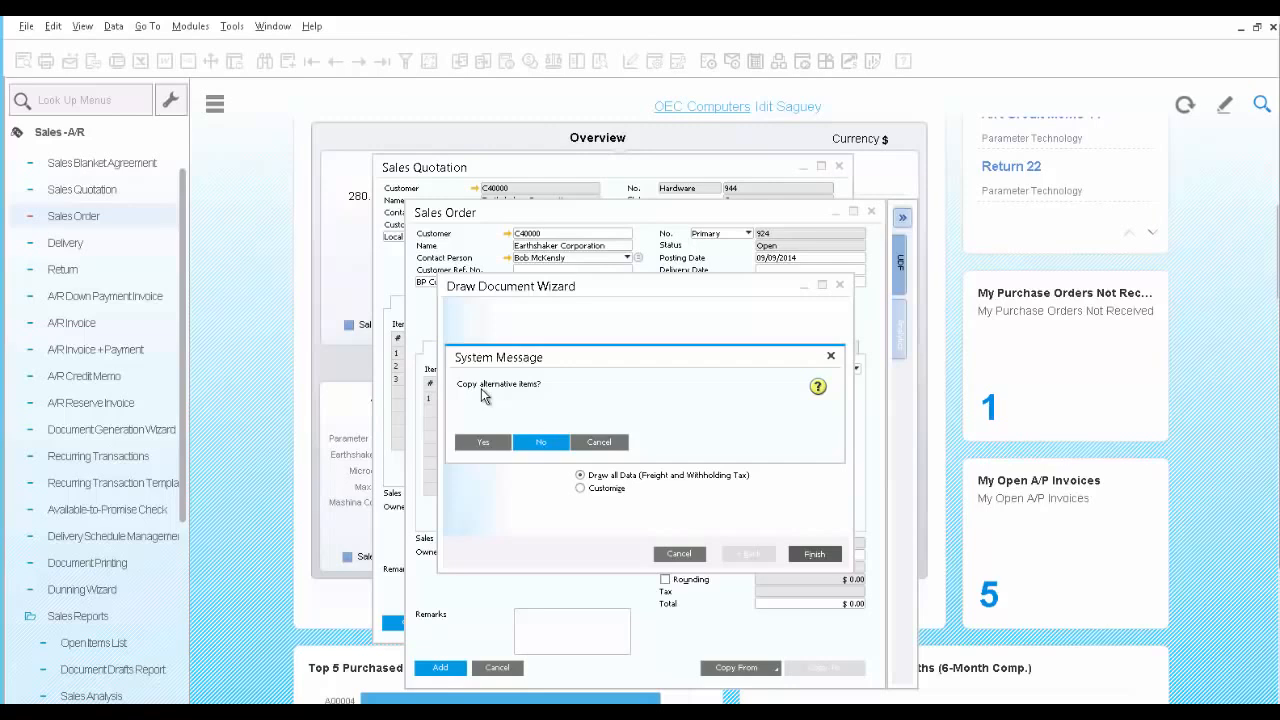
left_click(476, 442)
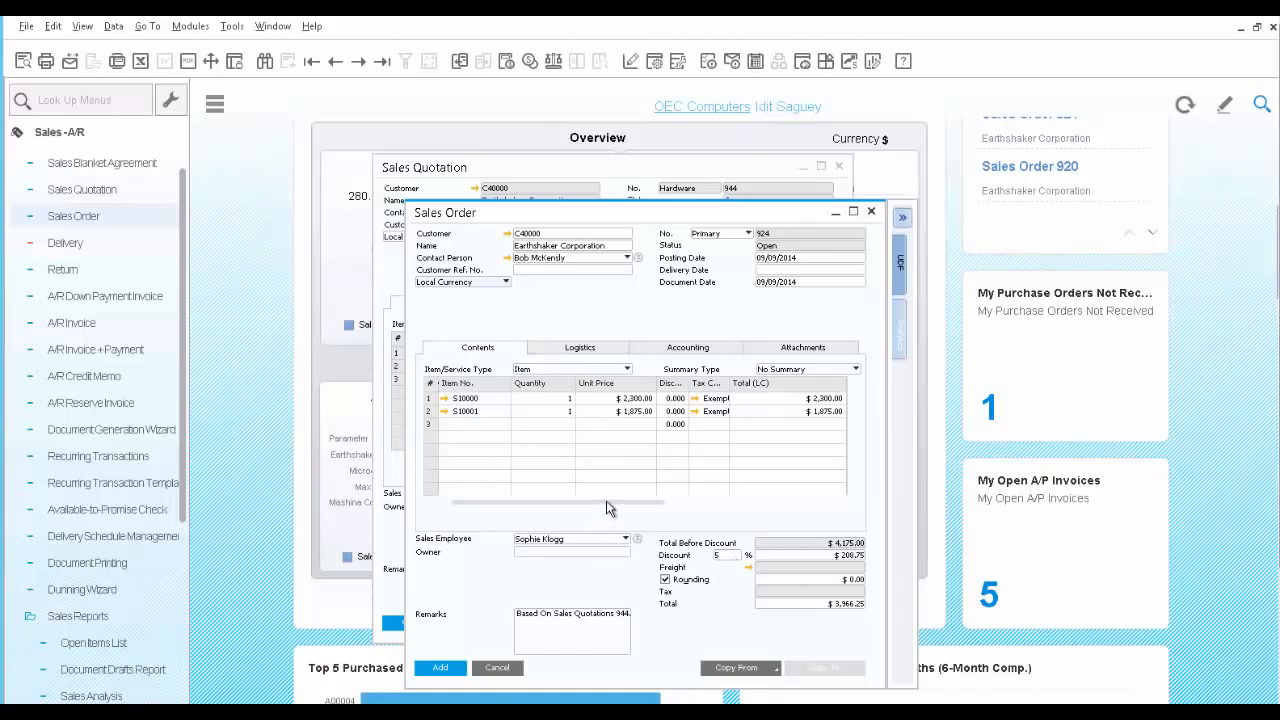
Set the ship-to name of the order's second row, item S10001, to PA WH
left_click_drag(606, 502, 797, 505)
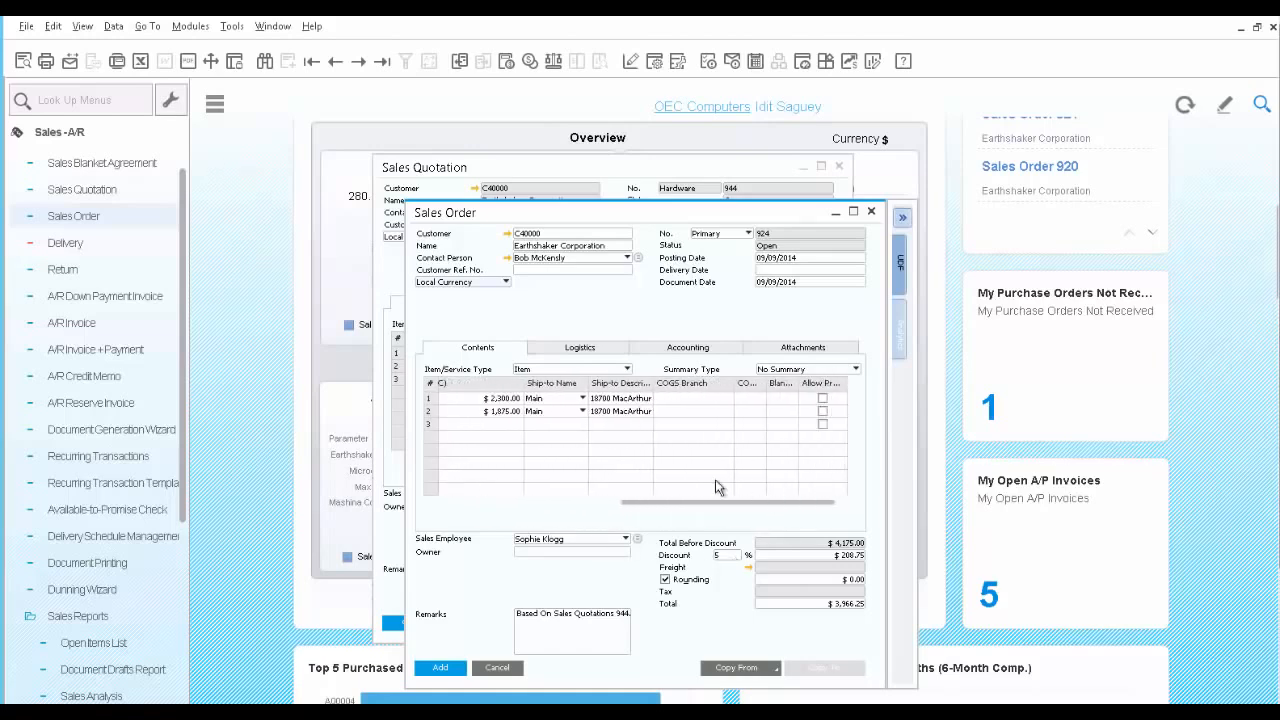
left_click(576, 414)
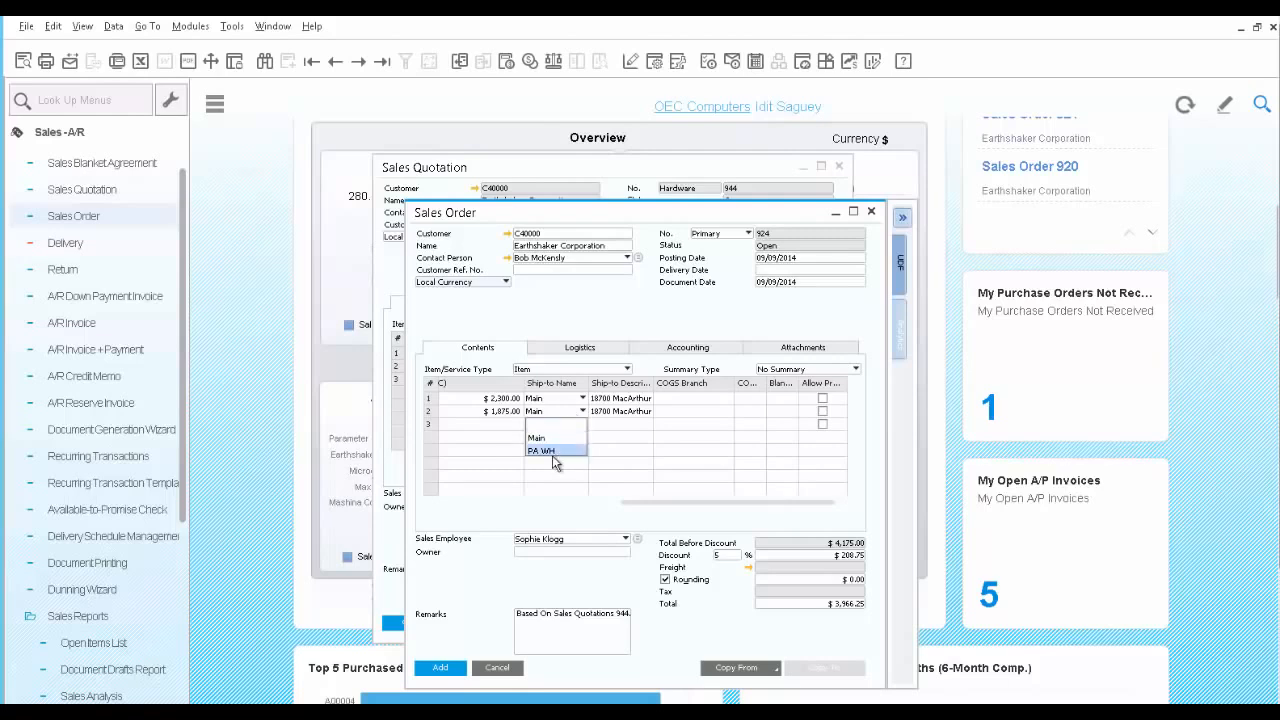
left_click(553, 452)
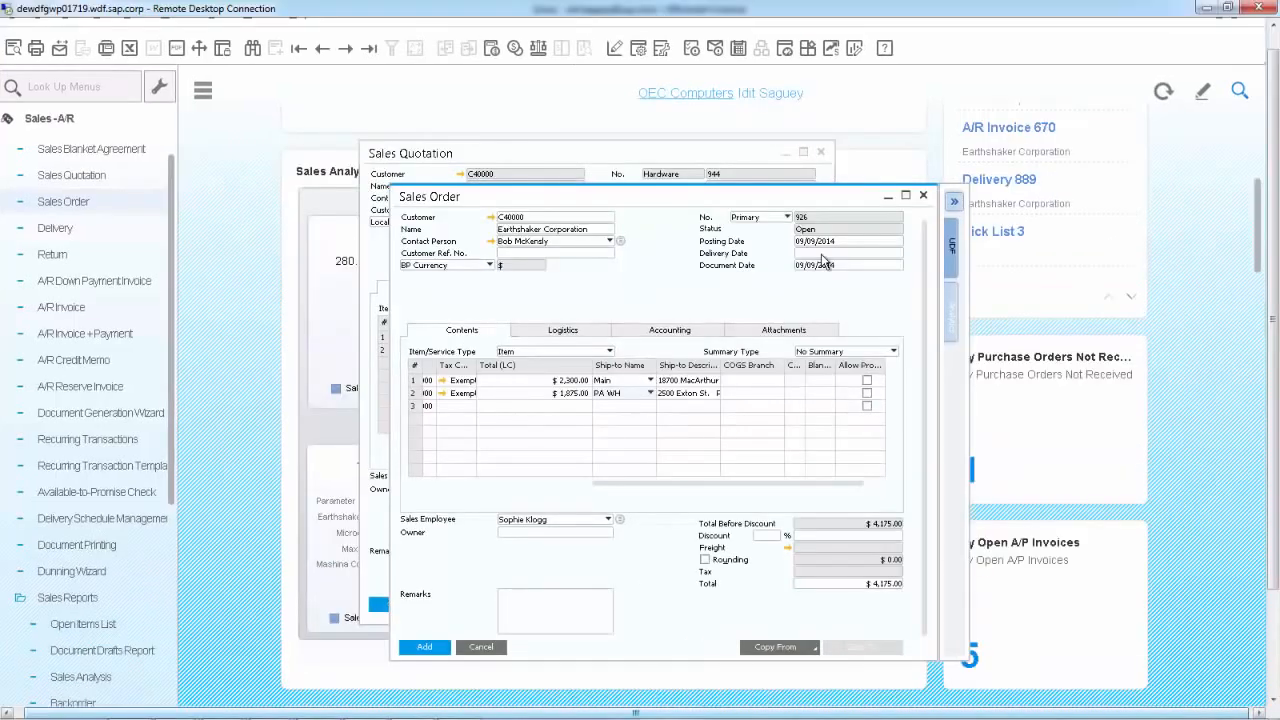
Set the order's delivery date to 09/09/2014 and update the existing rows with it
left_click(821, 254)
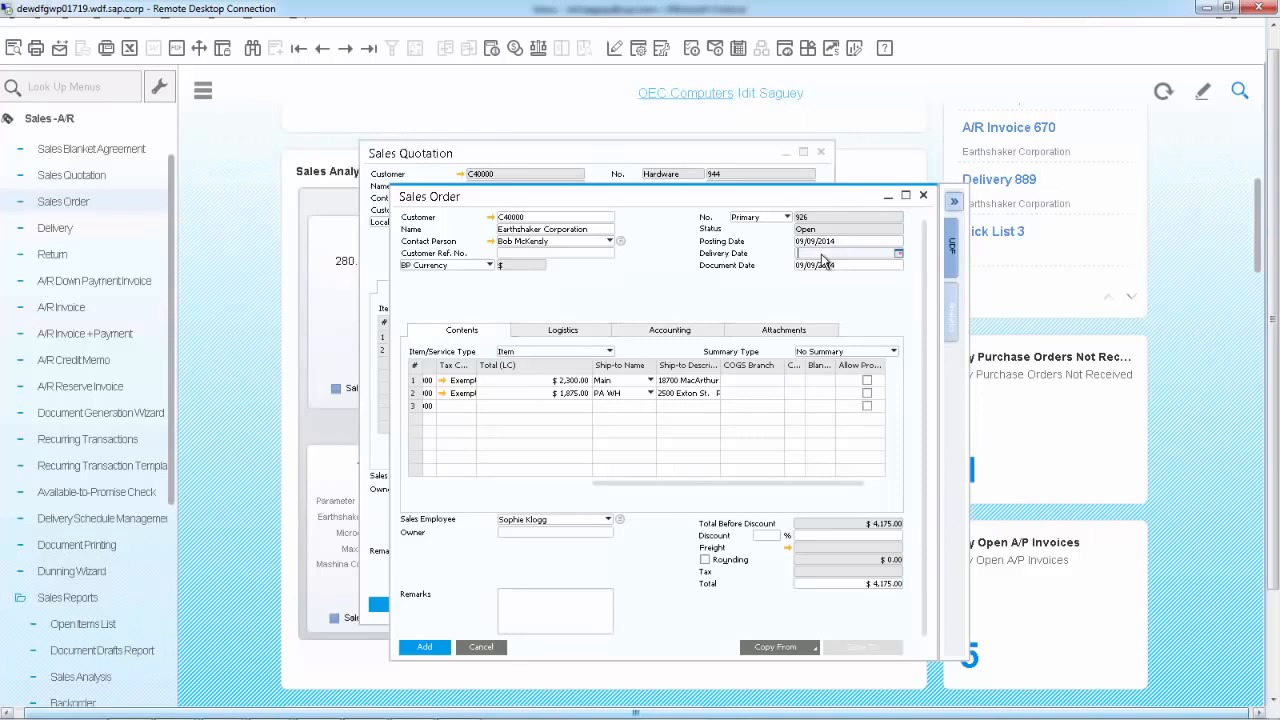
type("t")
key("Tab")
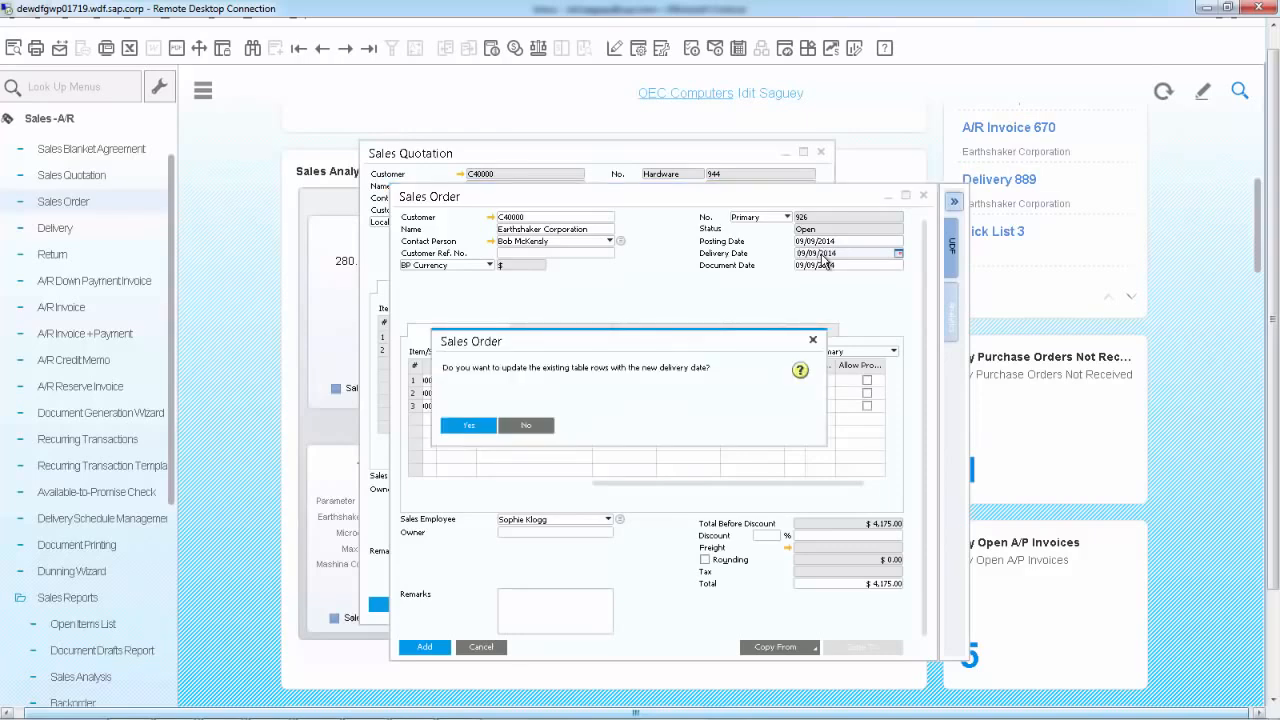
left_click(469, 426)
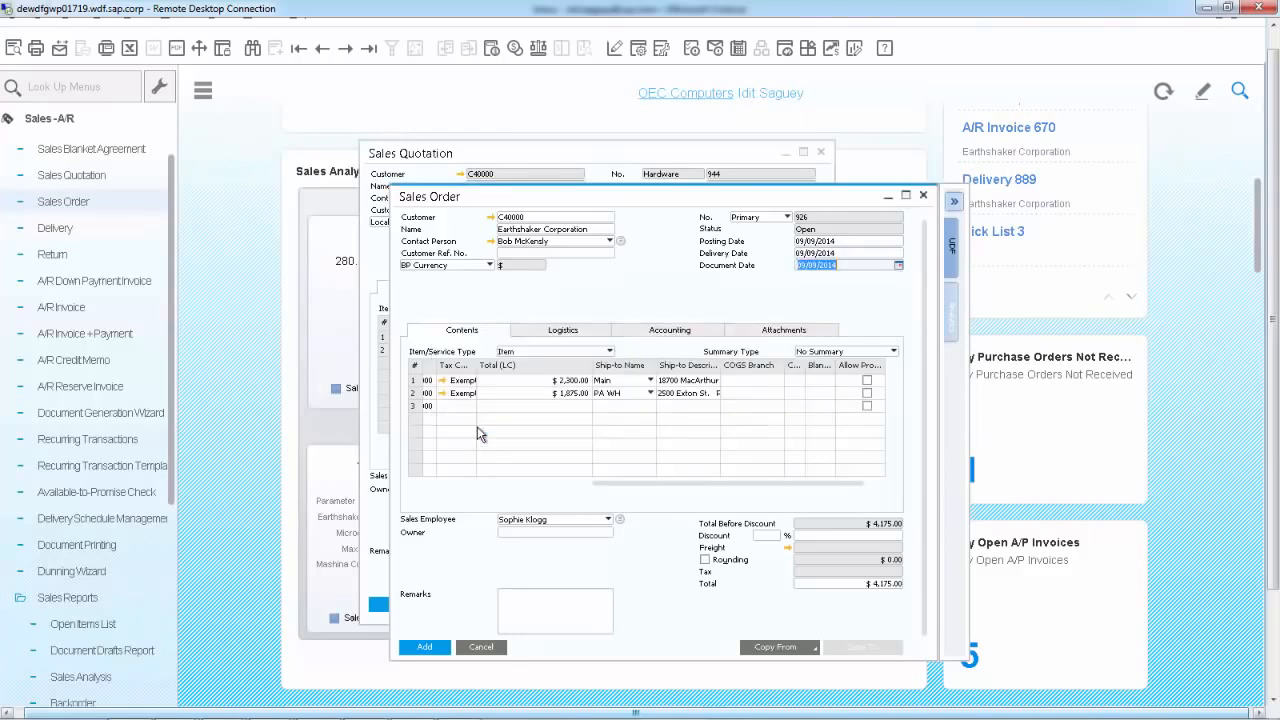
Add the sales order, checking the available-to-promise quantities of item S10001 and confirming its proposed delivery on 09/15/2014
left_click(425, 647)
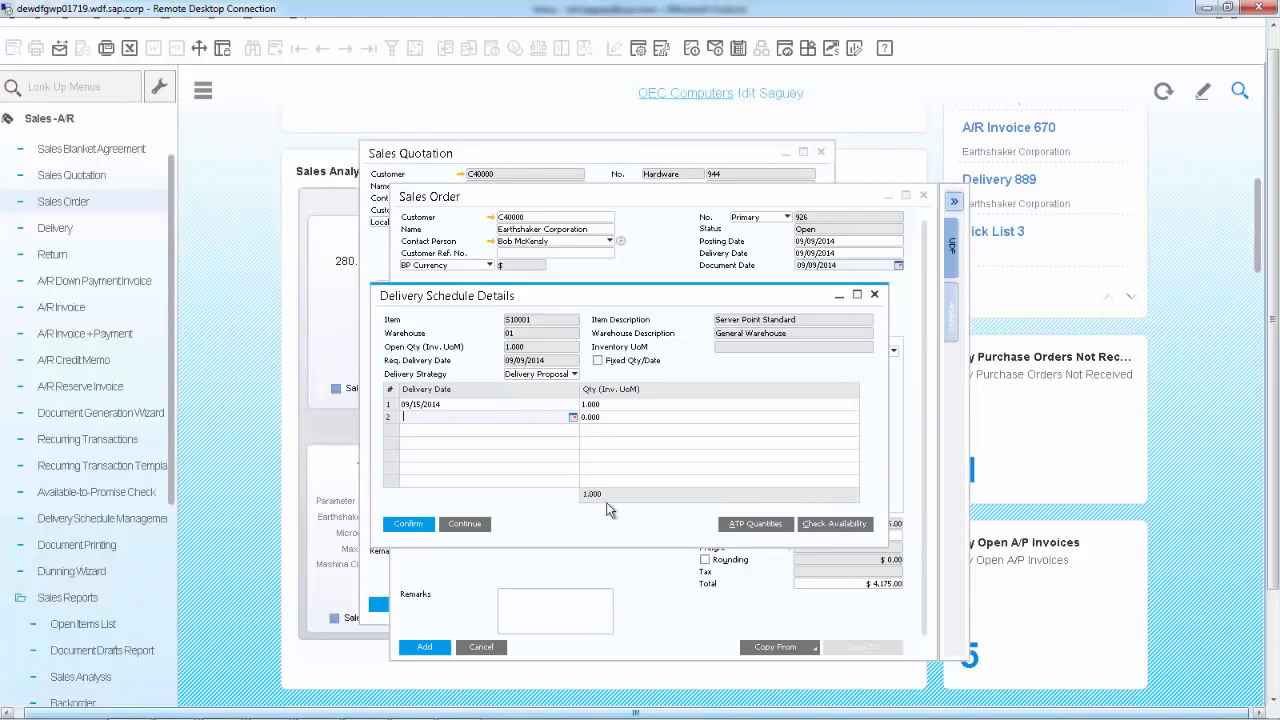
left_click(740, 525)
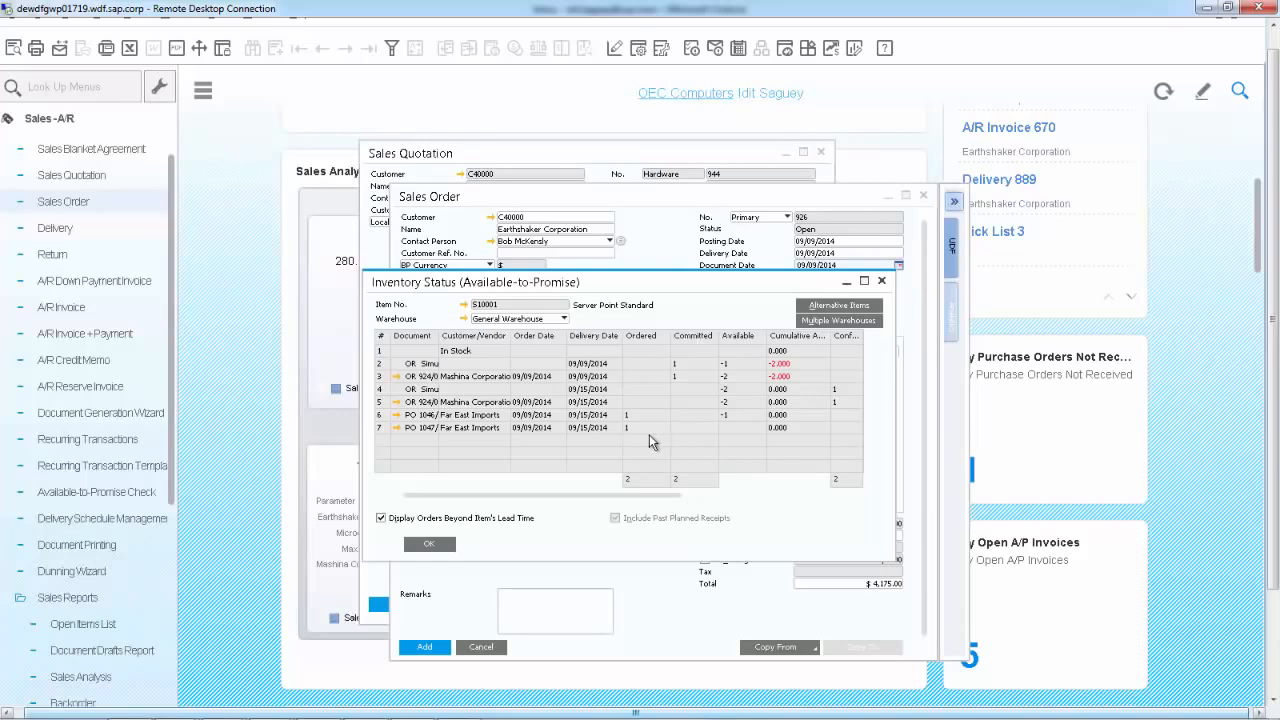
left_click(432, 545)
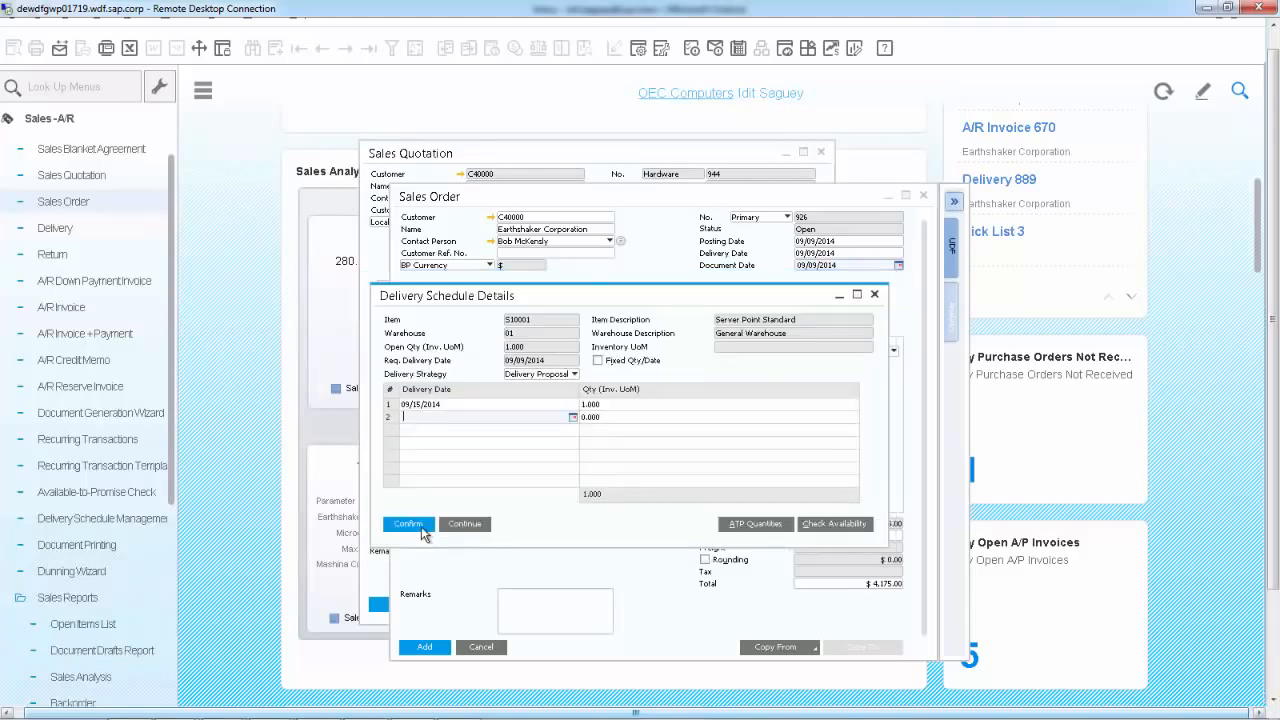
left_click(421, 526)
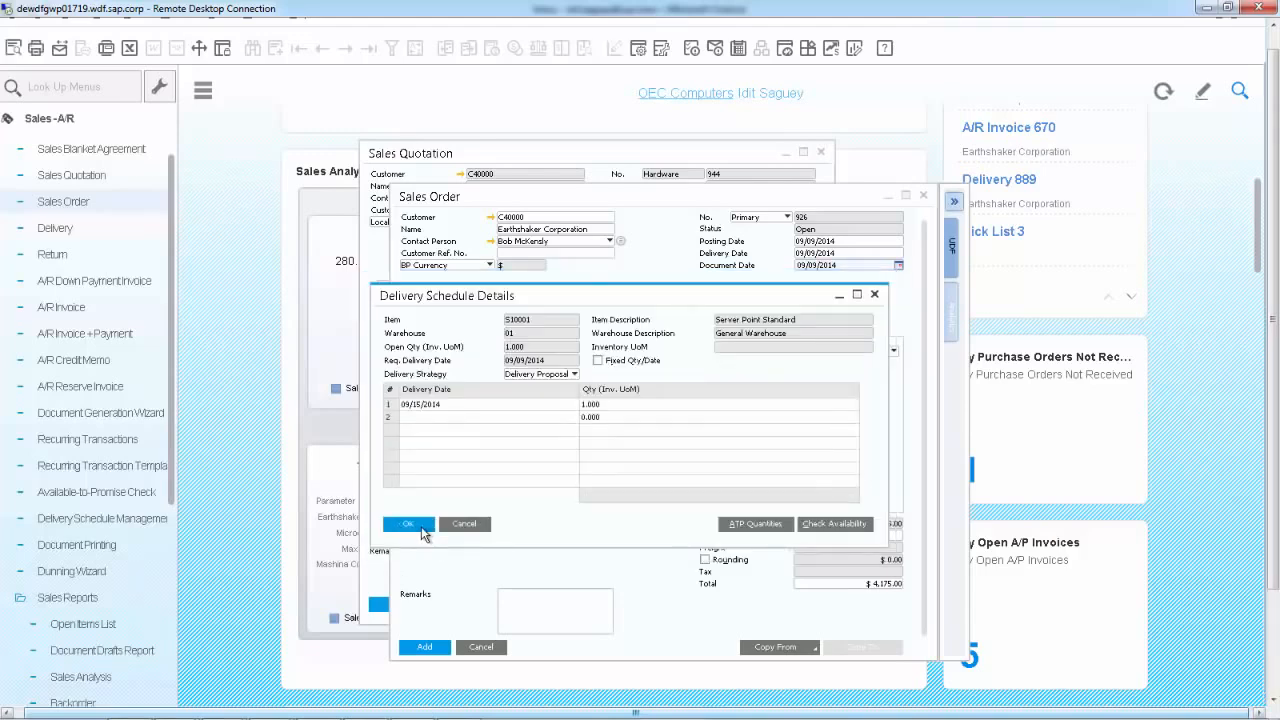
left_click(421, 526)
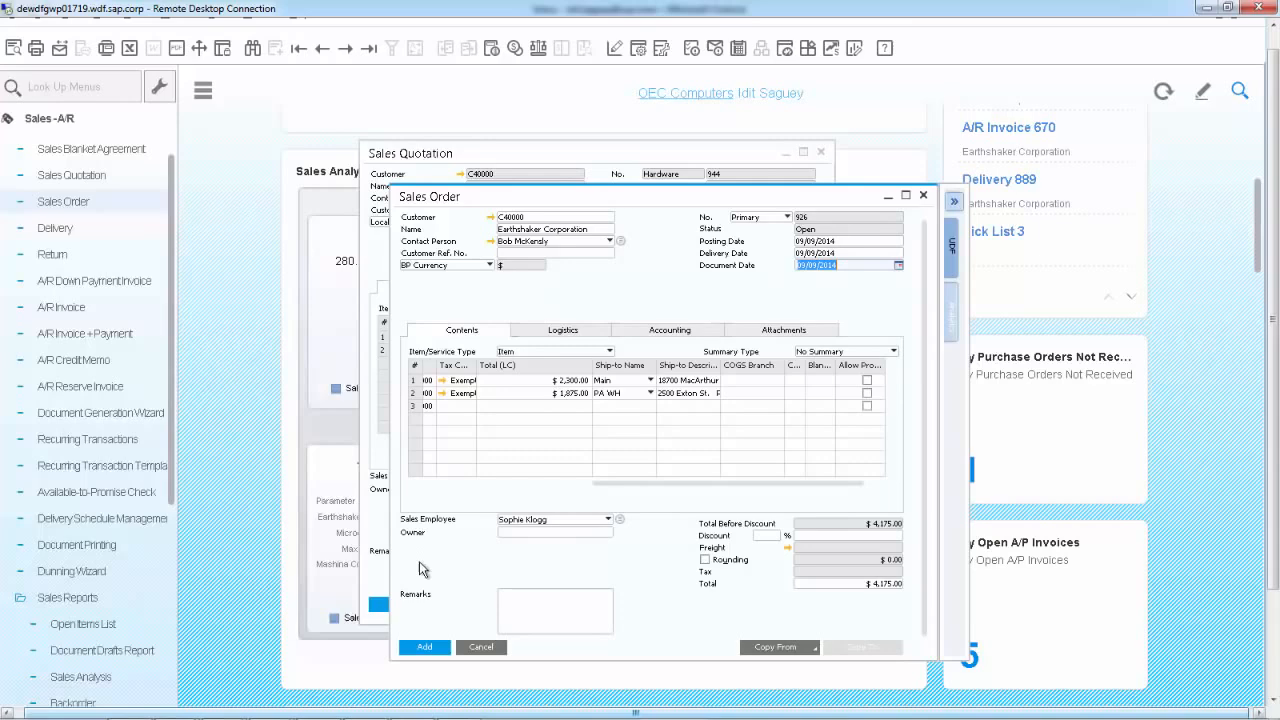
left_click(424, 646)
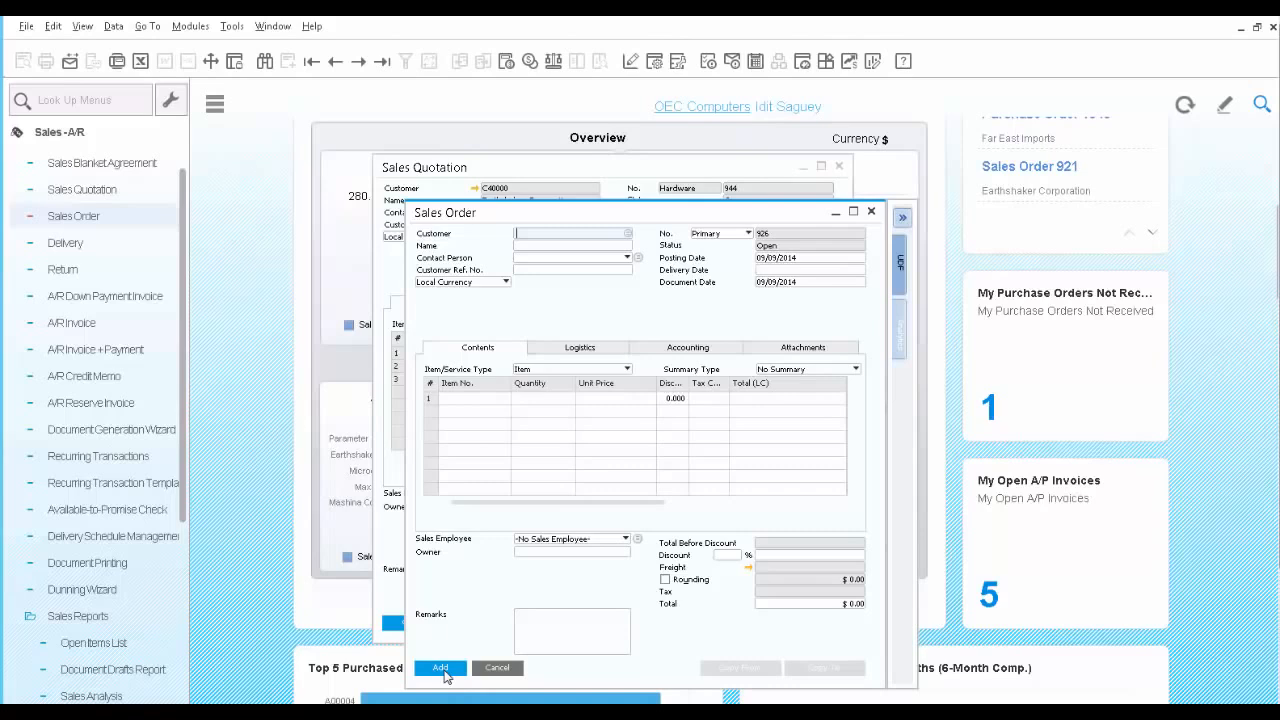
Bring up the last saved sales order and open Delivery Schedule Management for its second row, item S10001
left_click(380, 62)
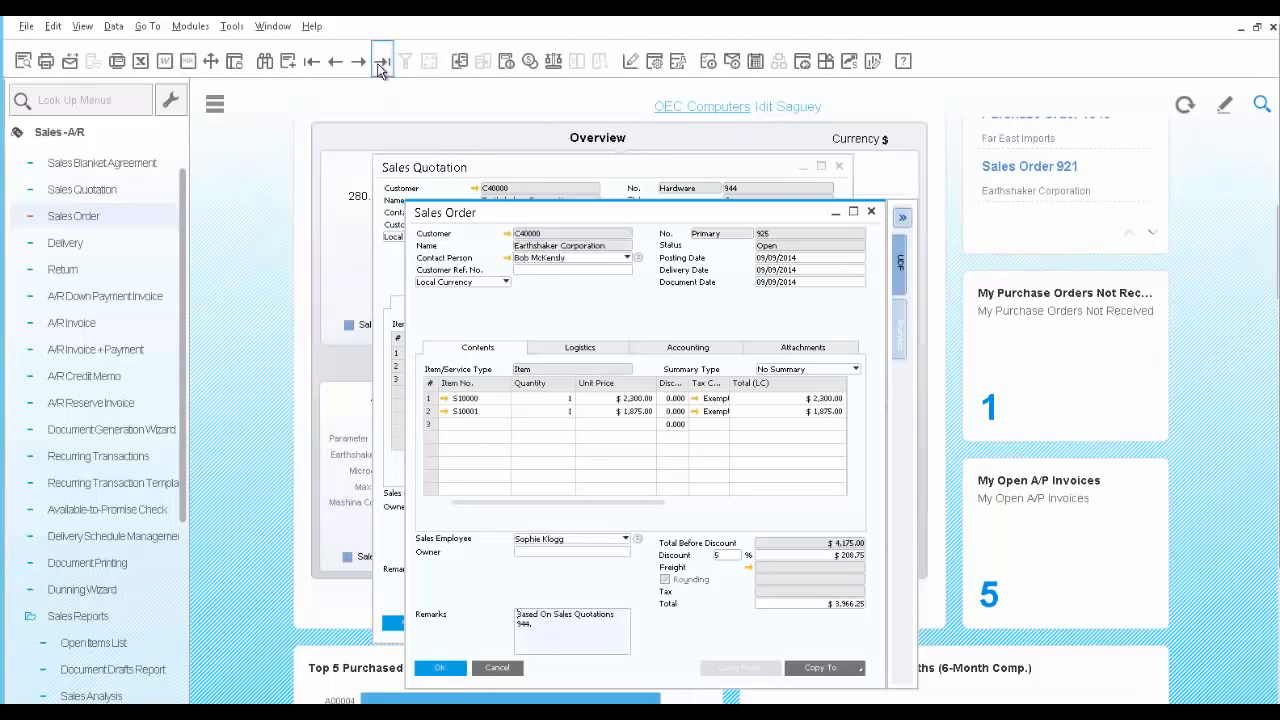
right_click(431, 413)
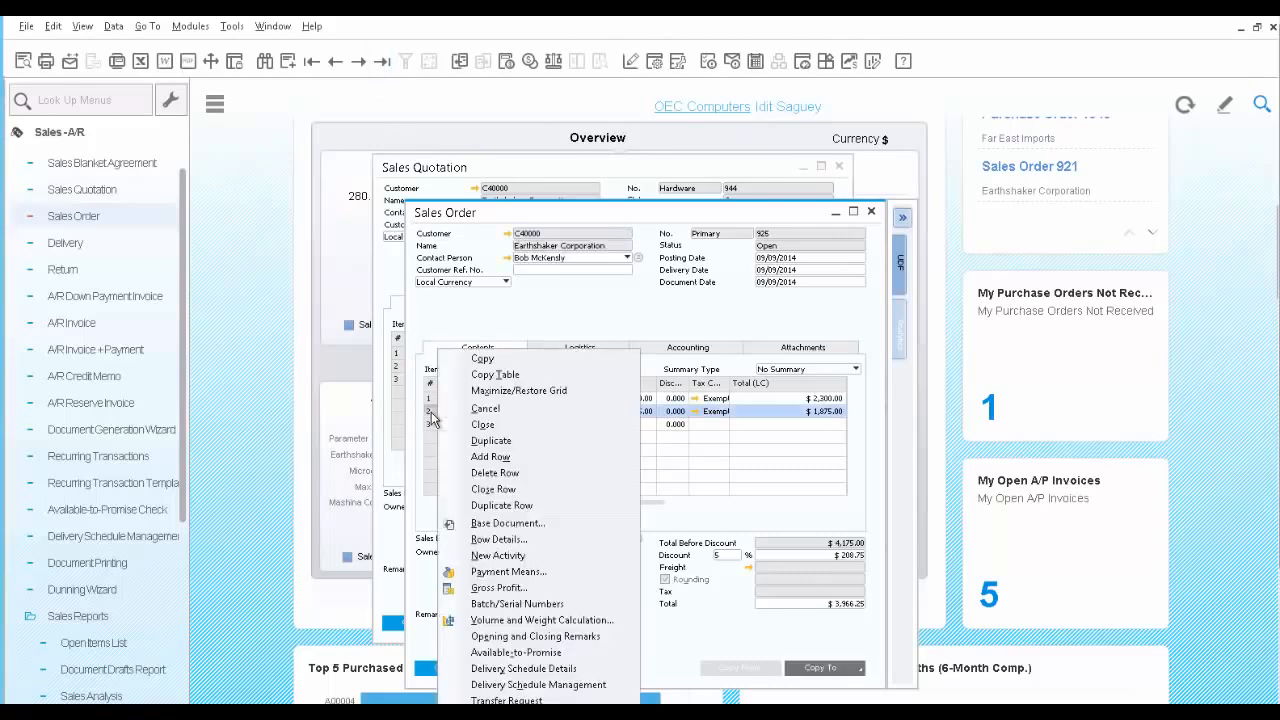
left_click(546, 686)
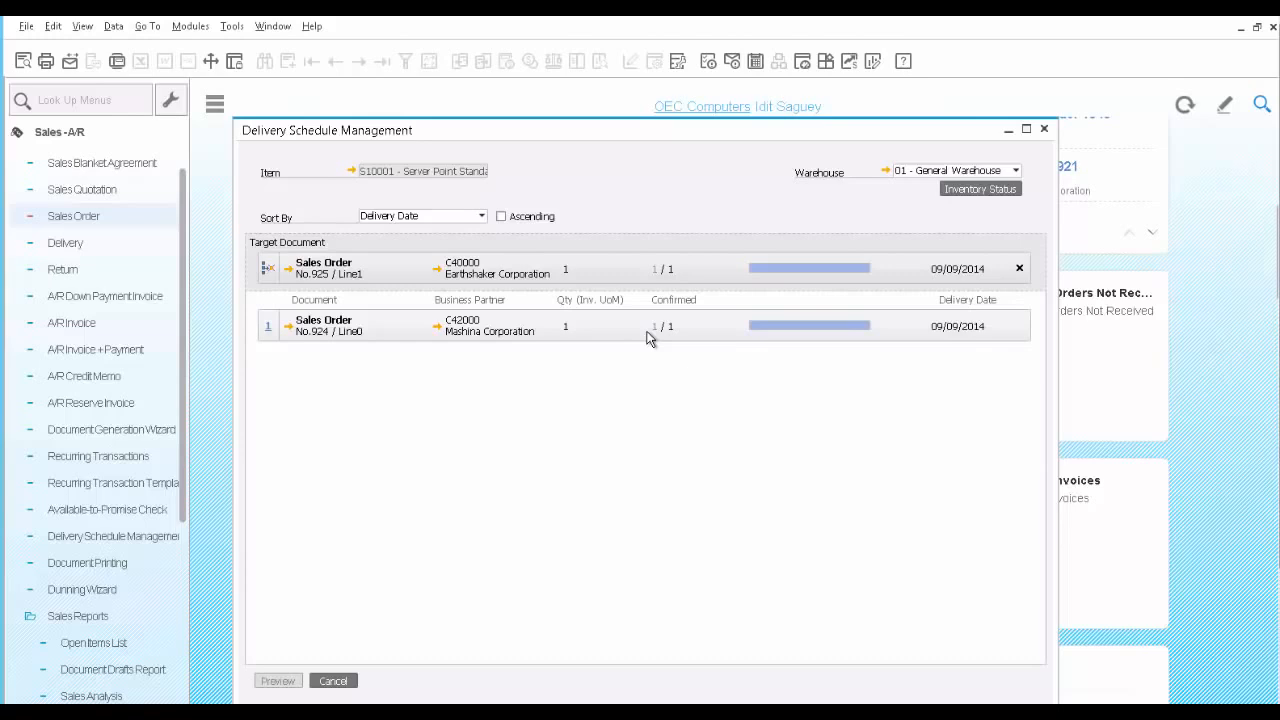
Reduce Mashina Corporation's scheduled quantity to 0 in favour of the Earthshaker order, preview and confirm the rescheduling, and close the schedule window
left_click(655, 268)
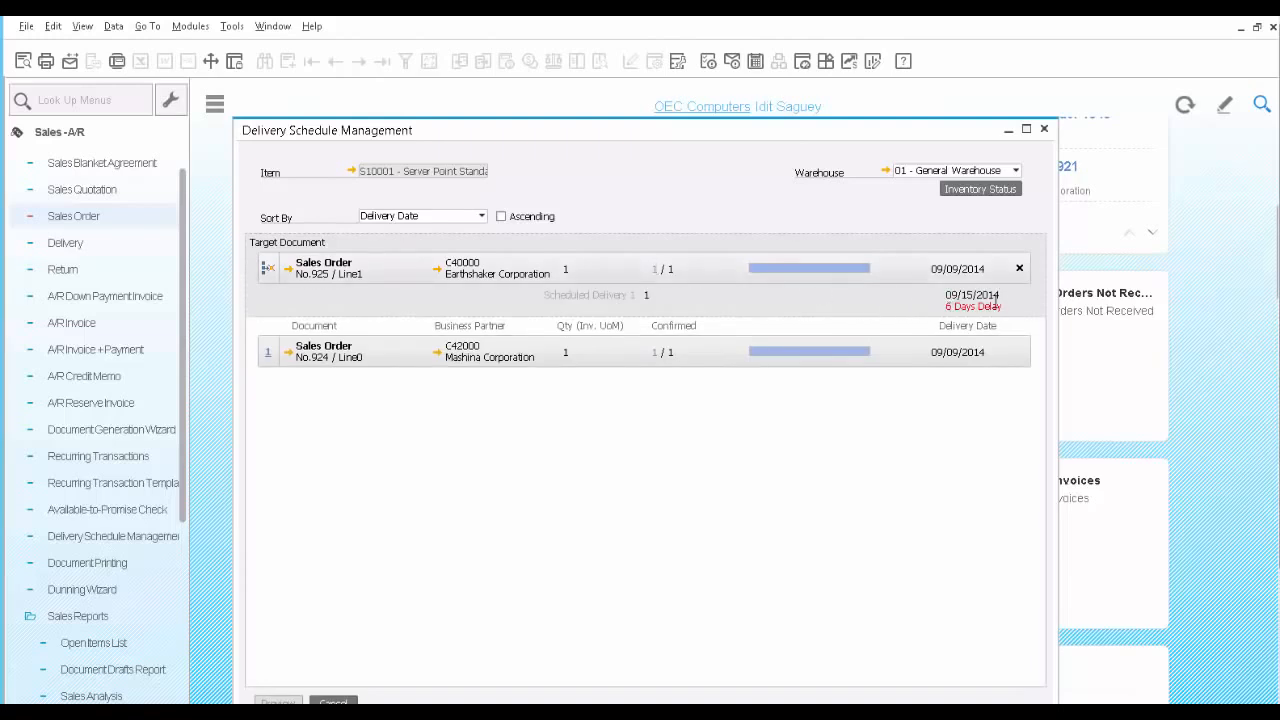
left_click(656, 351)
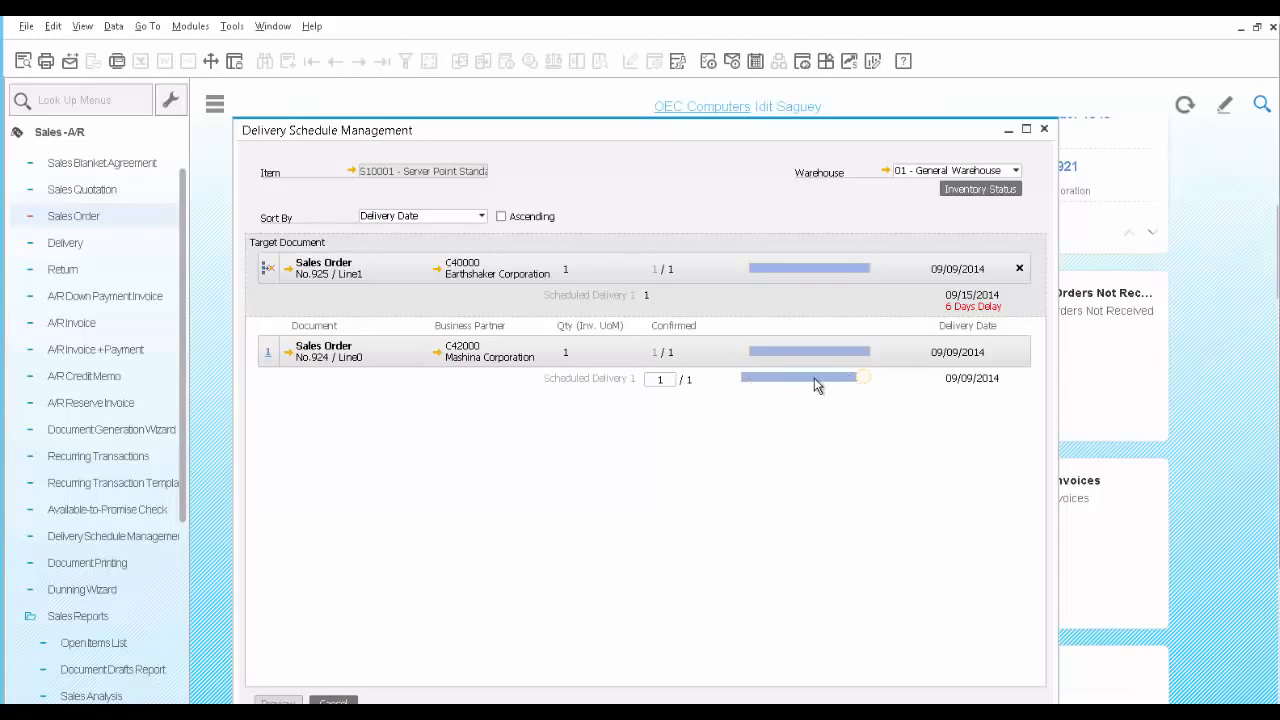
left_click_drag(757, 381, 750, 380)
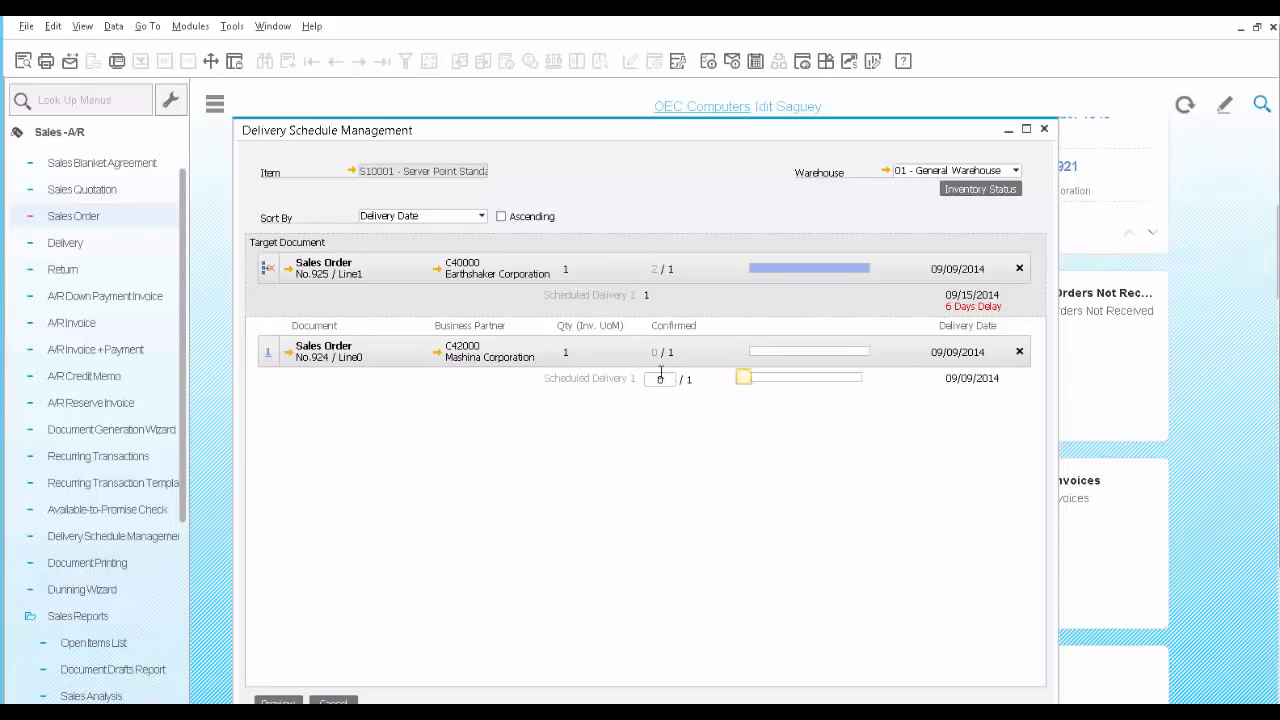
left_click(285, 701)
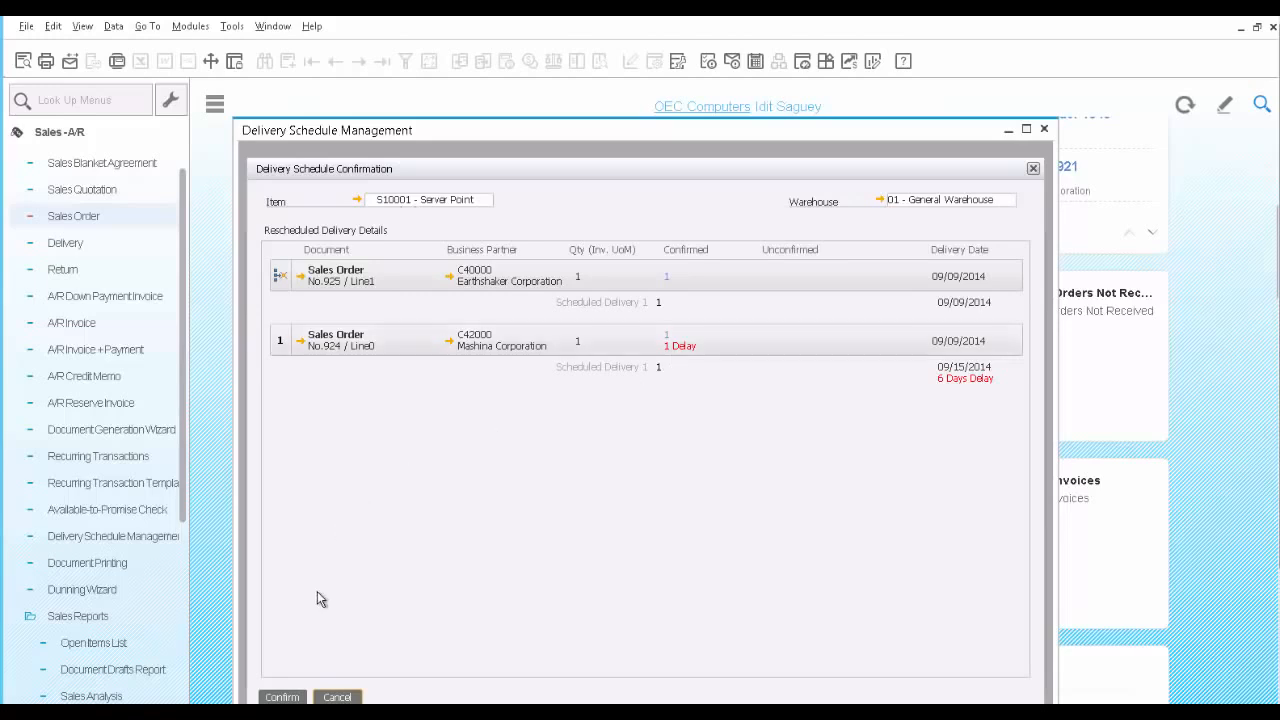
left_click(284, 697)
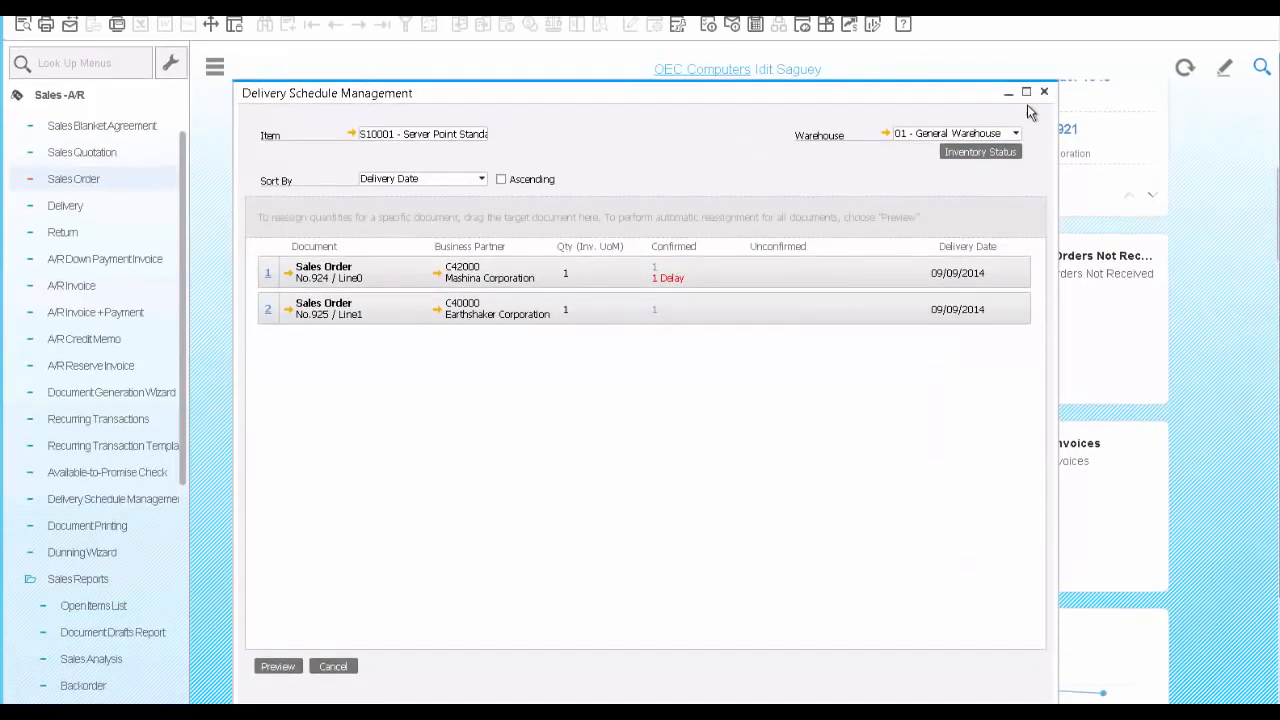
left_click(1045, 93)
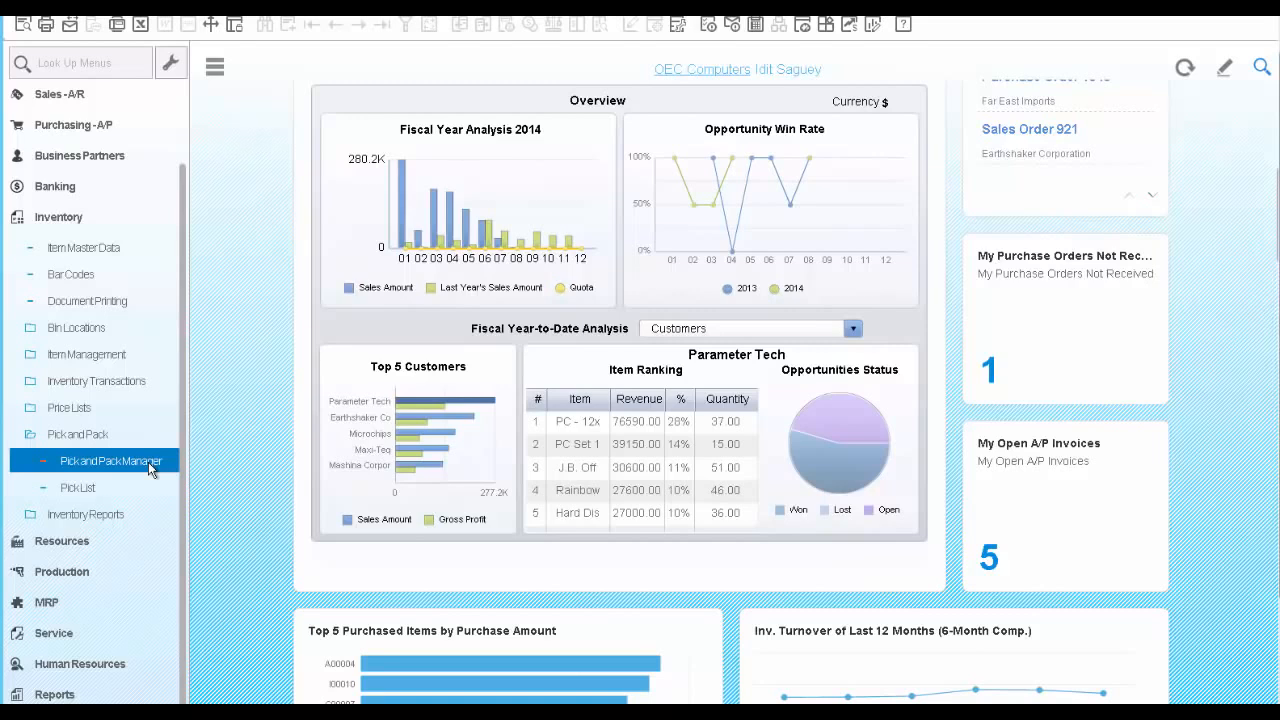
Open the Pick and Pack Manager for open sales orders, filtered from the Earthshaker order's number
left_click(150, 469)
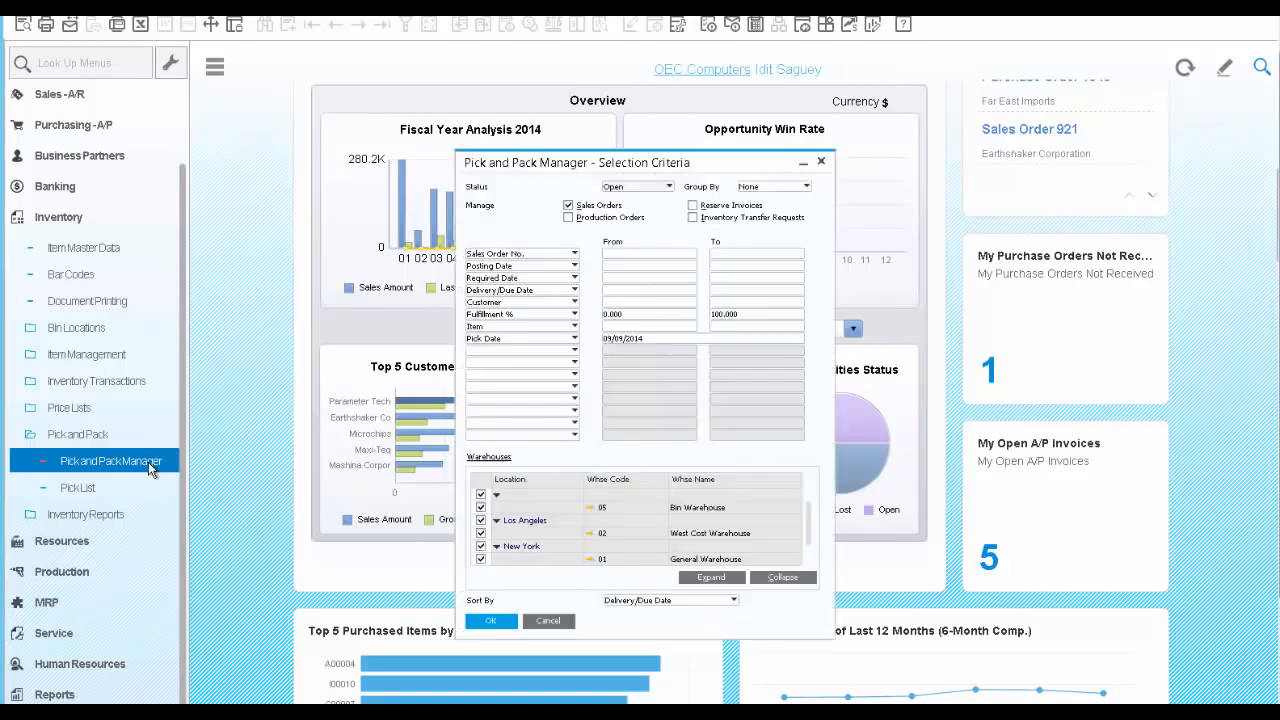
left_click(620, 255)
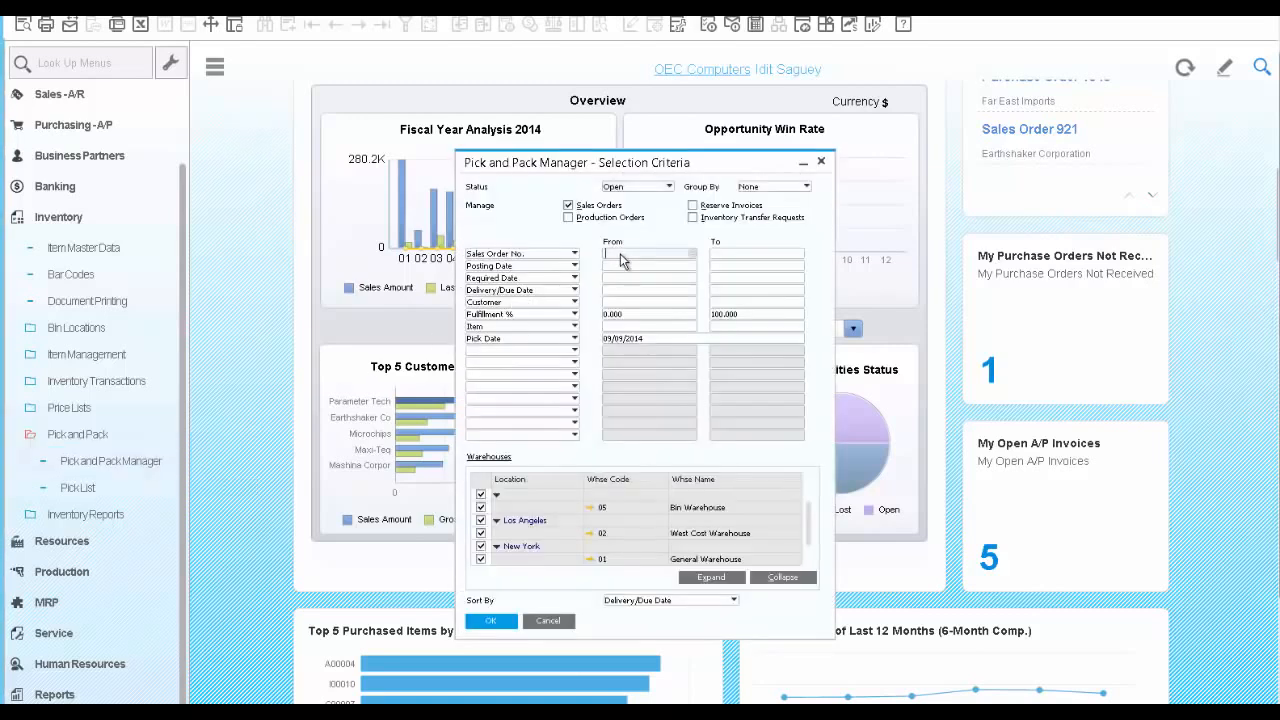
type("925")
key("Tab")
left_click(488, 622)
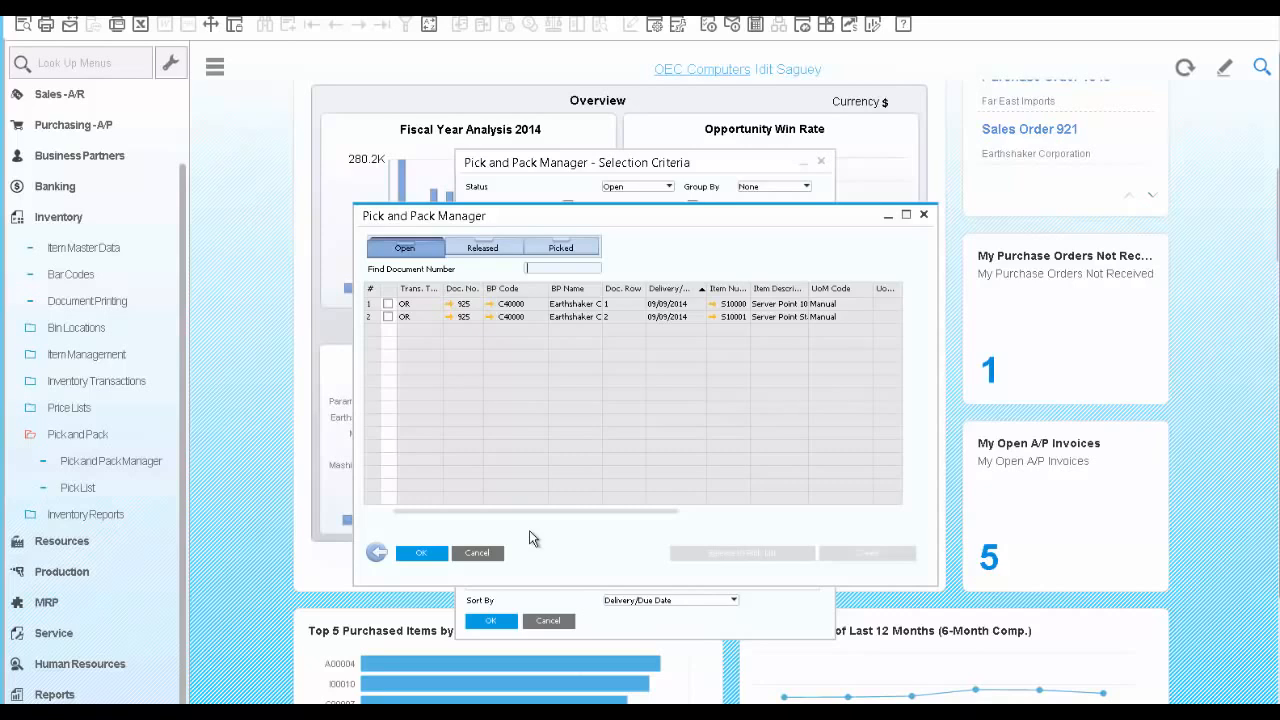
Release both open rows of the Earthshaker order to a pick list, generating it without any split criteria
left_click(388, 304)
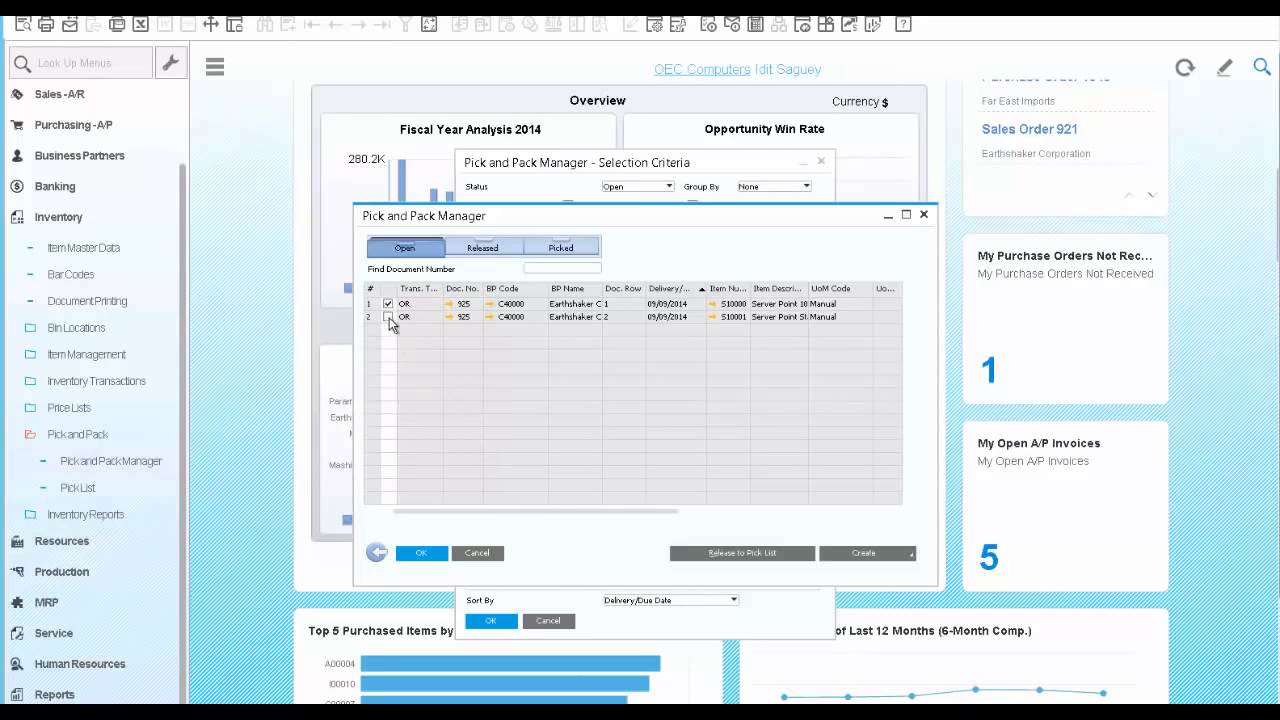
left_click(726, 557)
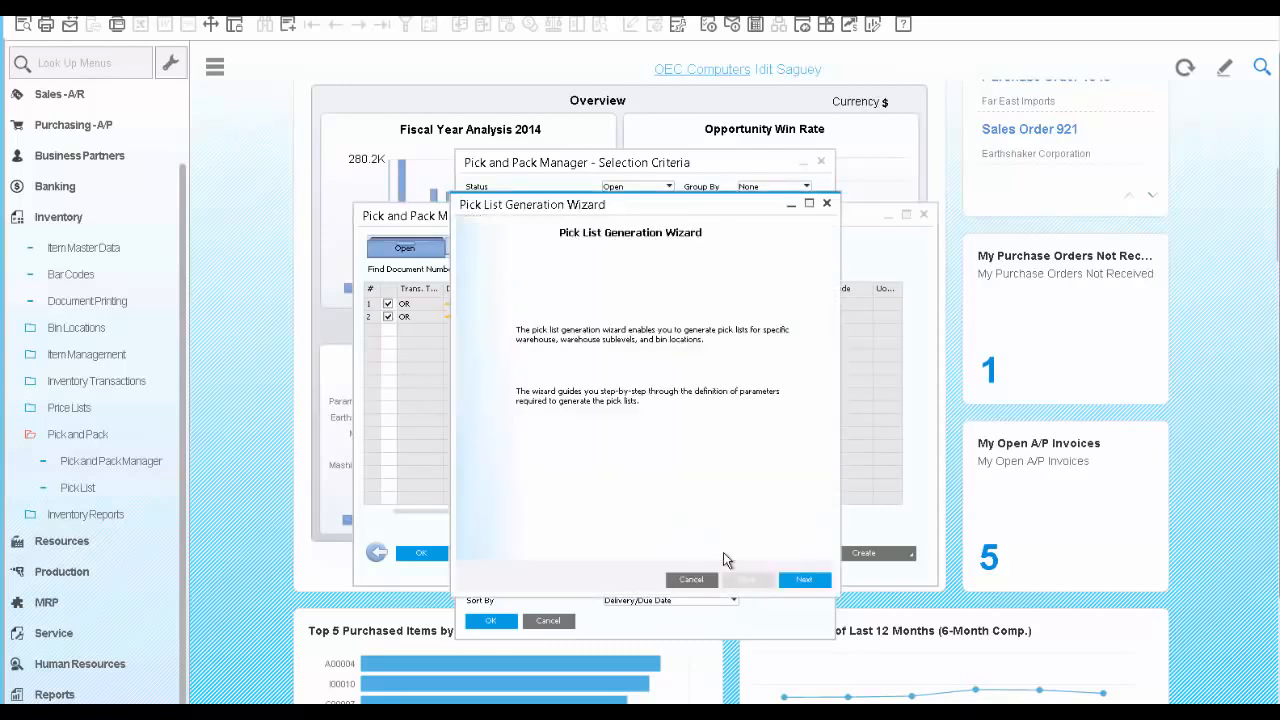
left_click(806, 580)
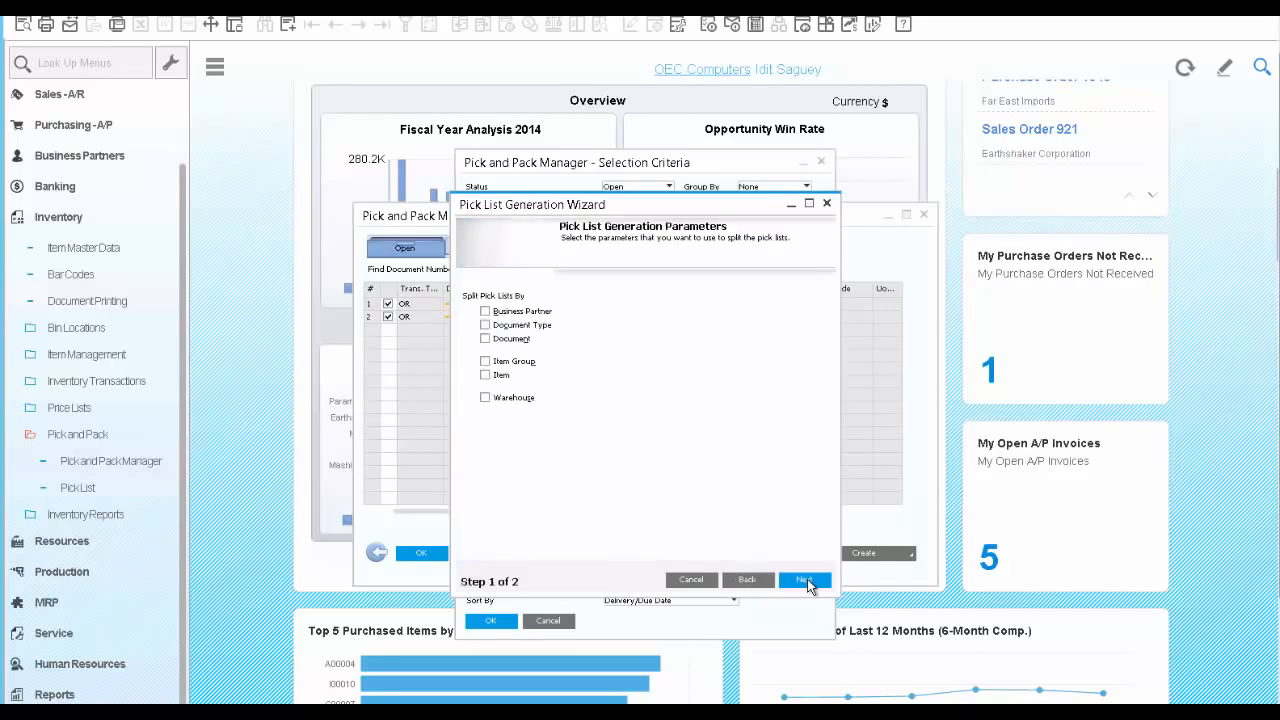
left_click(806, 582)
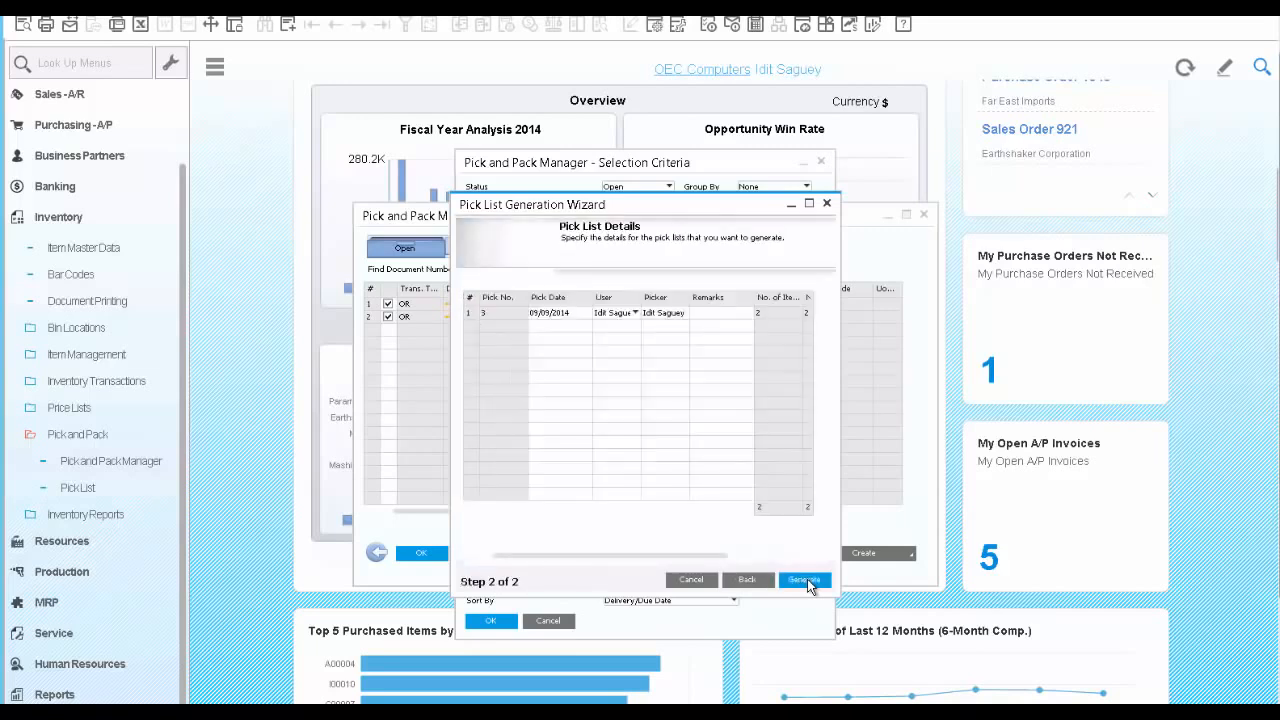
left_click(806, 583)
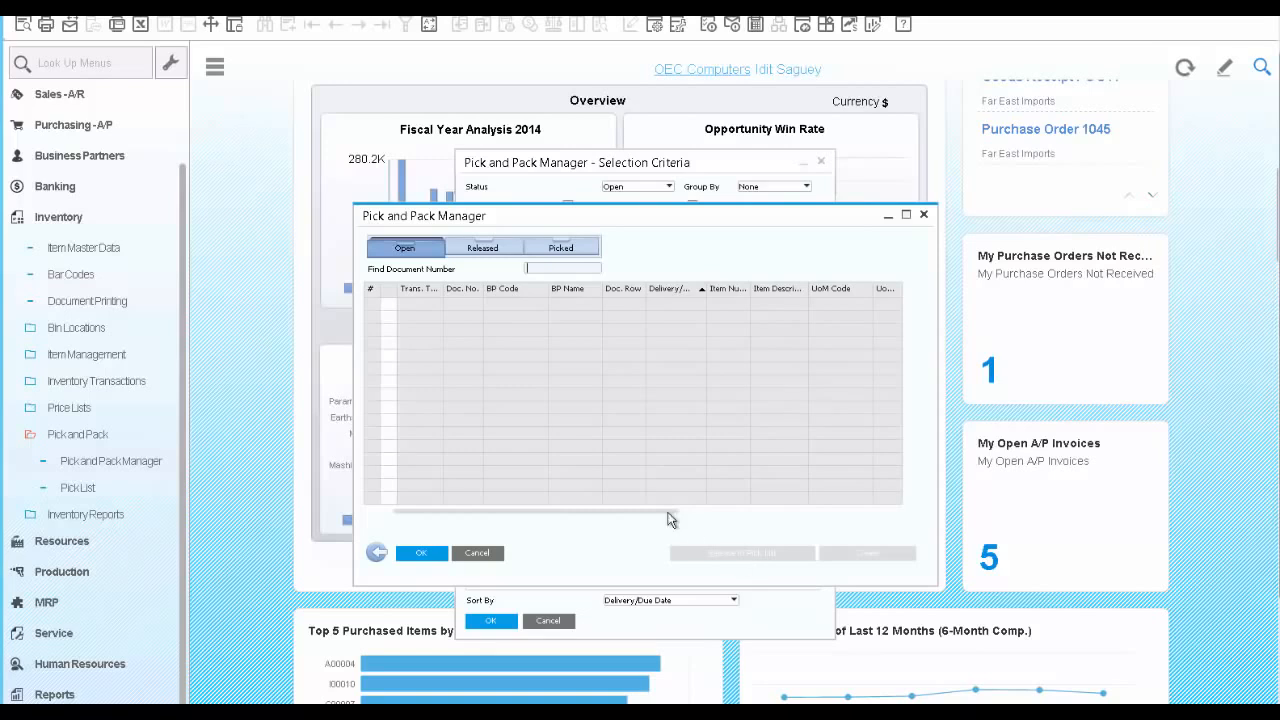
Open the released pick list for the Earthshaker order, pick all its items, and check the picked quantities
left_click(481, 253)
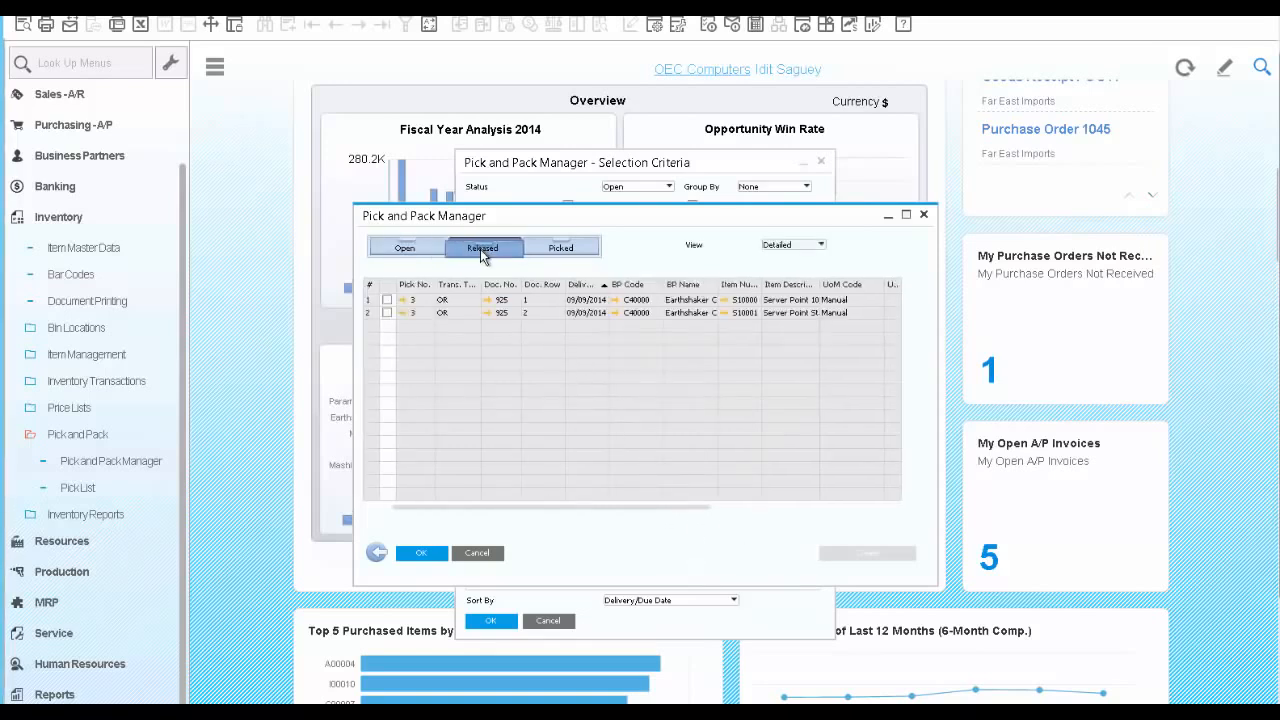
left_click(403, 301)
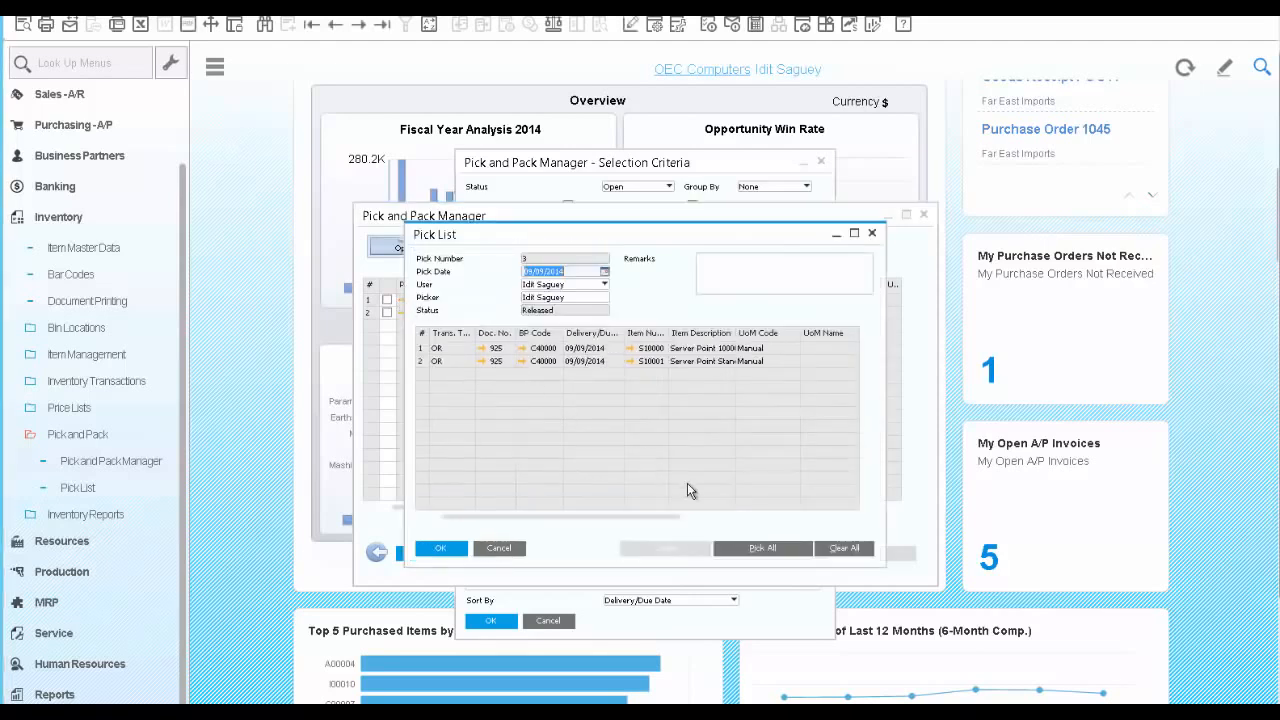
left_click(752, 552)
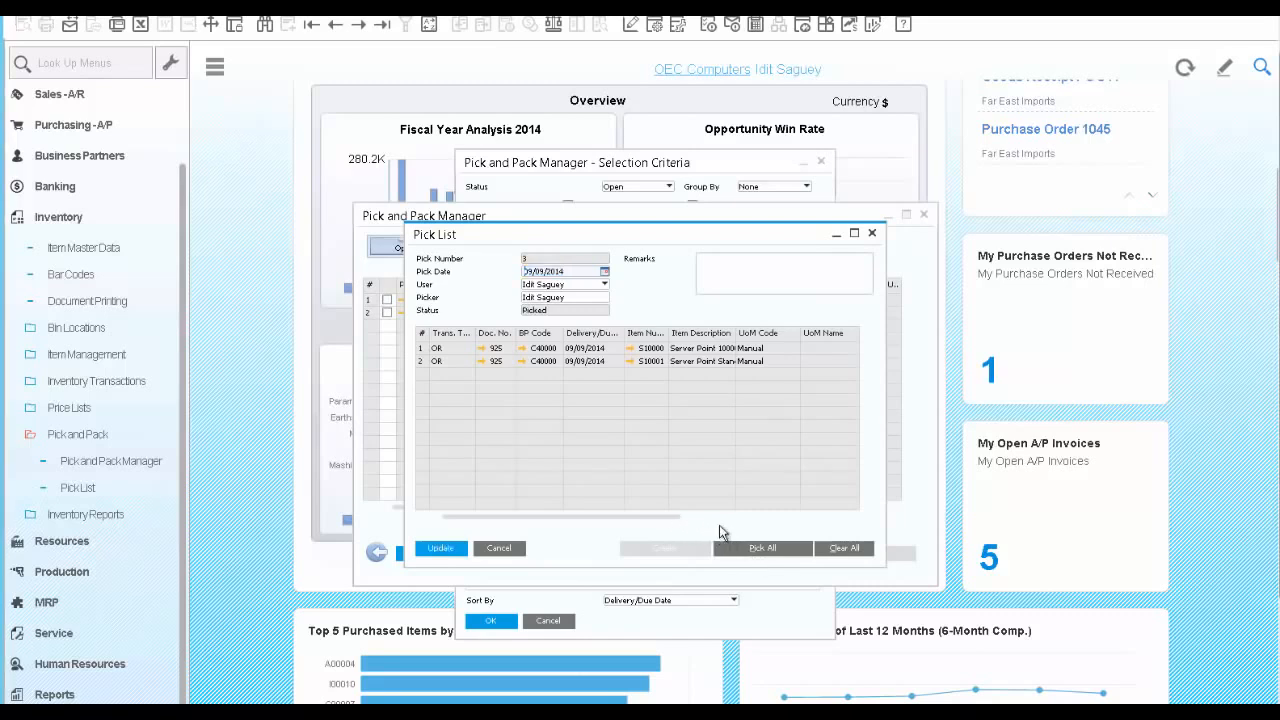
left_click(722, 518)
left_click(820, 518)
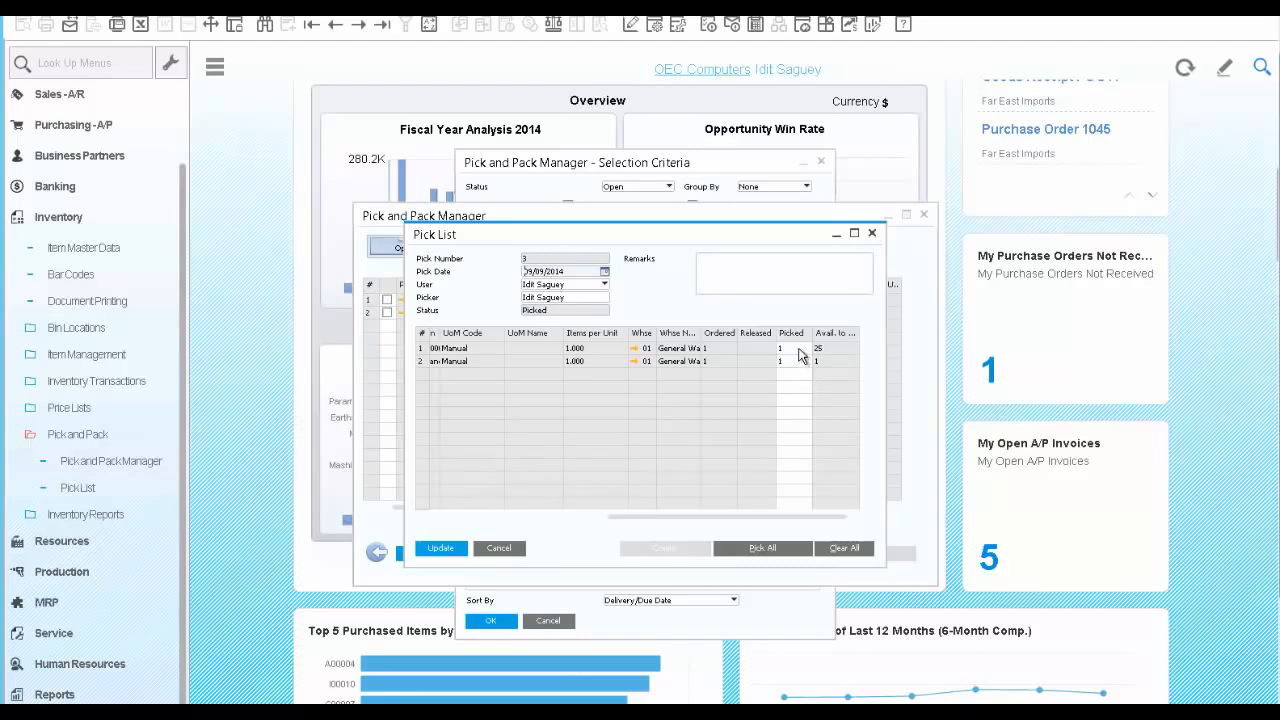
Automatically select a serial number for the first row, item S10000, and update the pick list
left_click(799, 349)
right_click(801, 355)
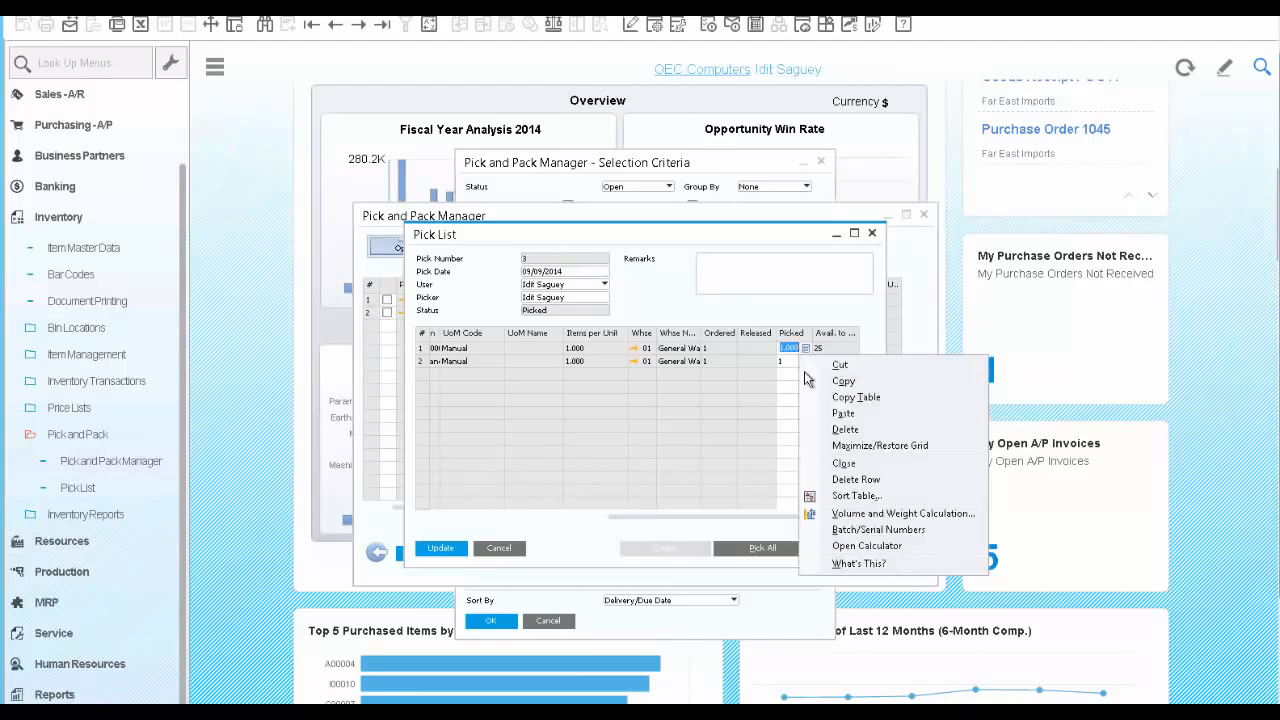
left_click(862, 529)
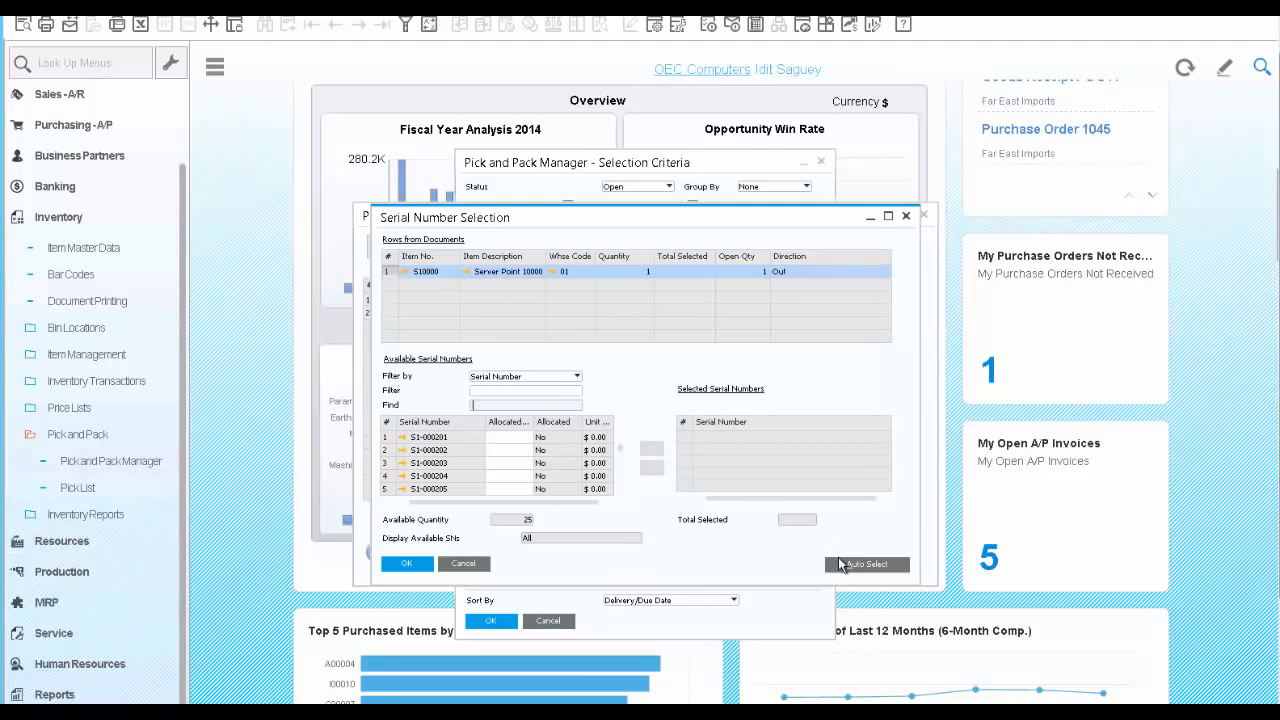
left_click(844, 564)
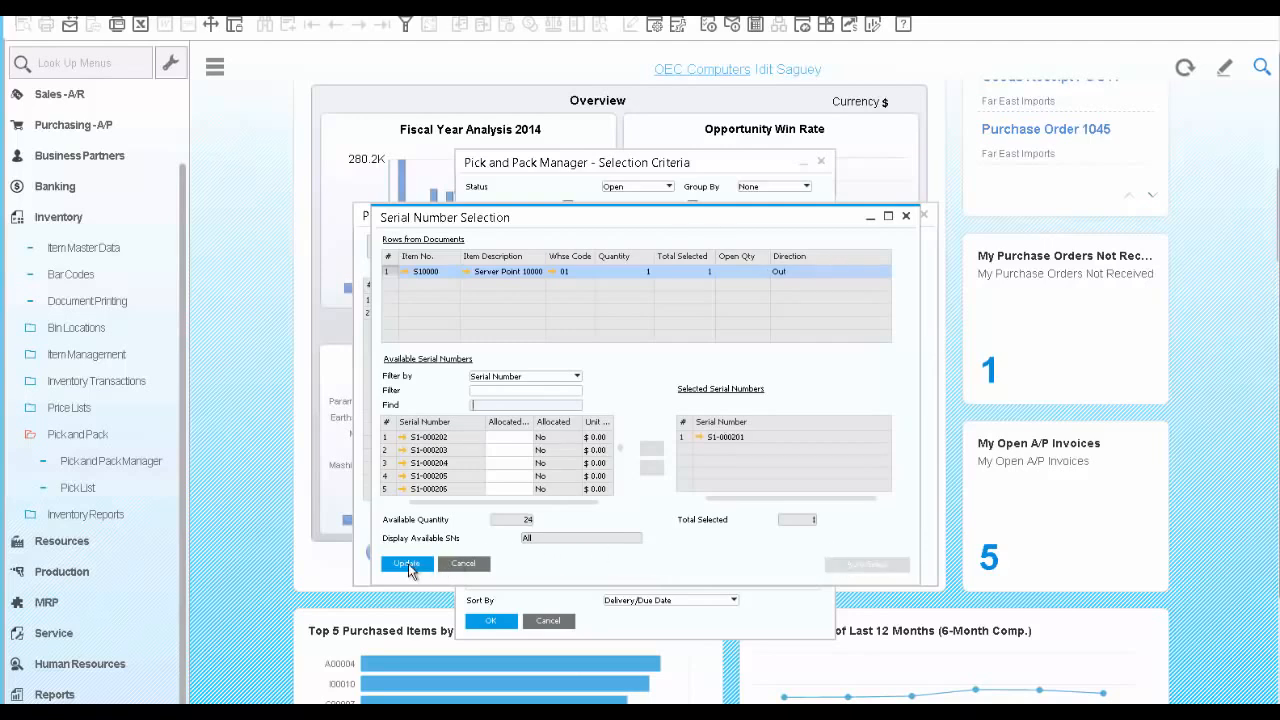
left_click(407, 564)
left_click(408, 564)
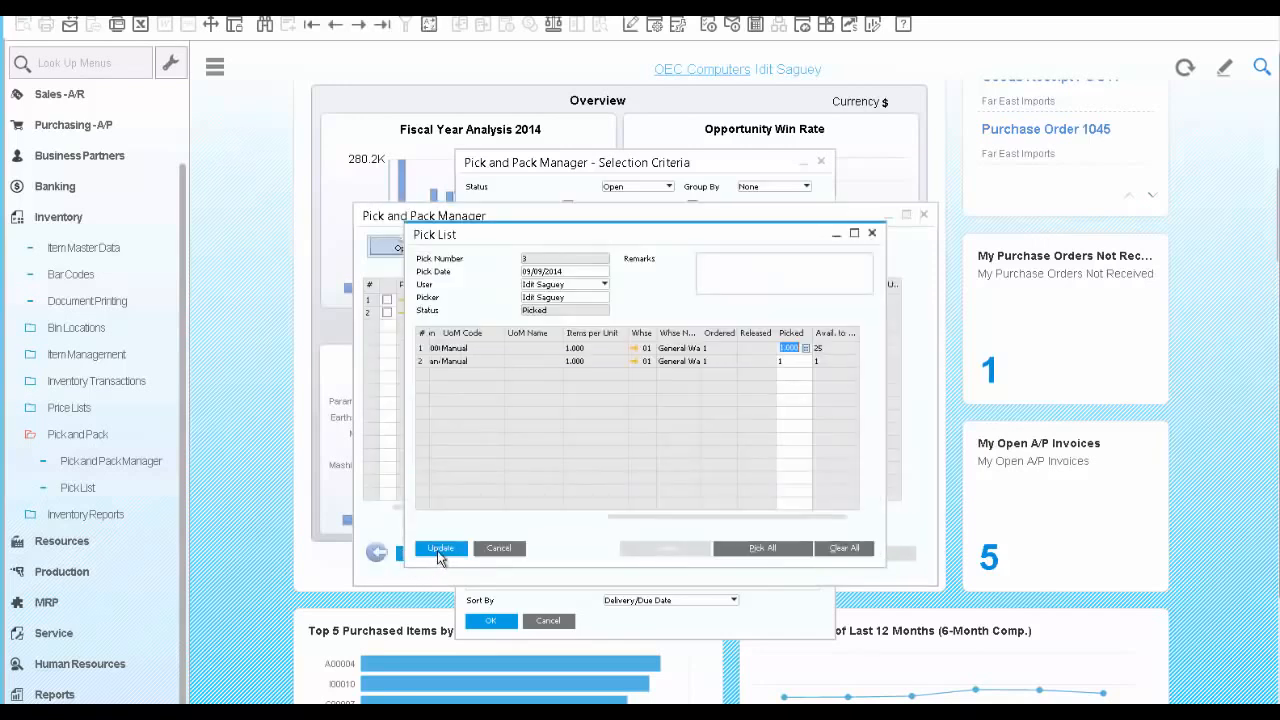
left_click(440, 550)
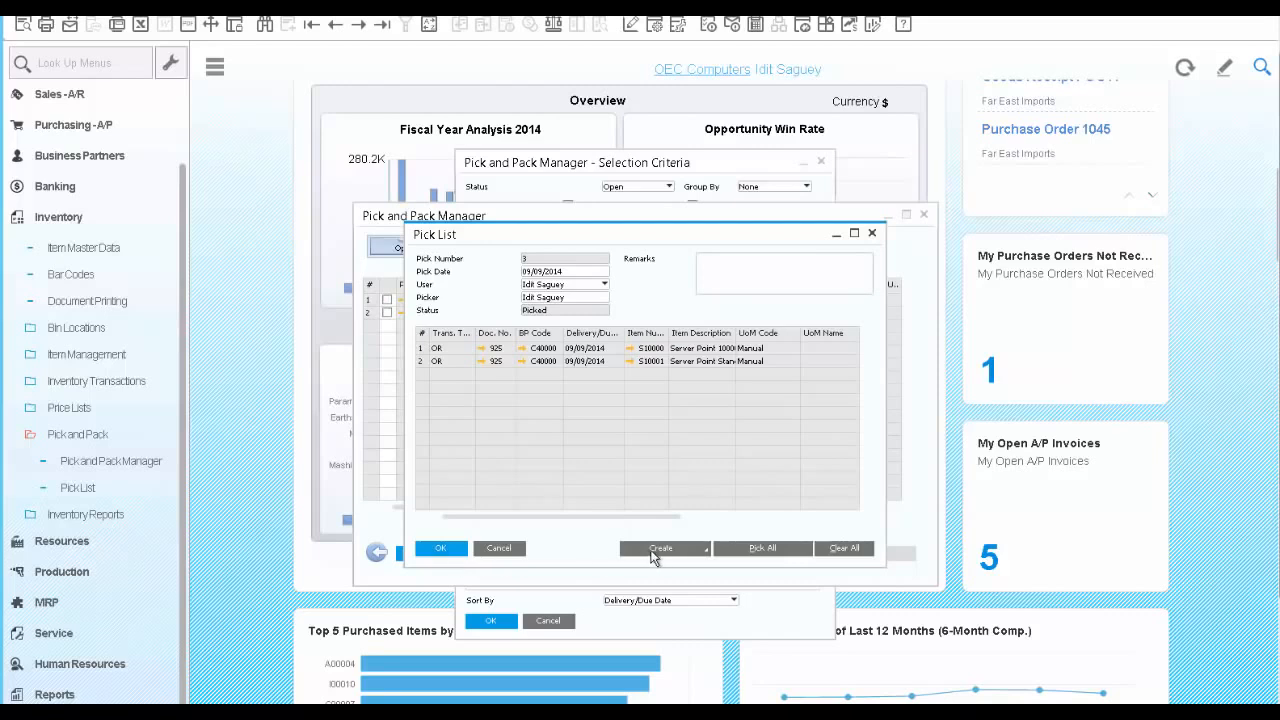
Create an automatic delivery from the picked list and confirm the irreversible creation
left_click(704, 550)
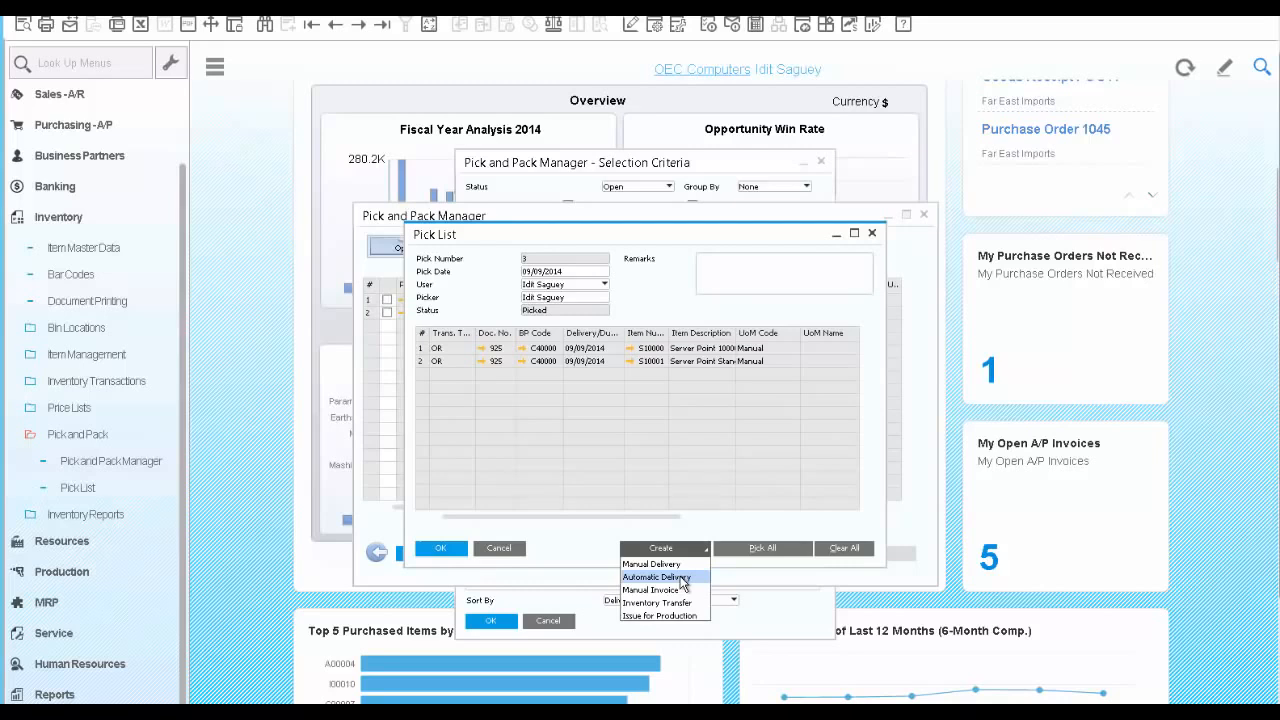
left_click(683, 578)
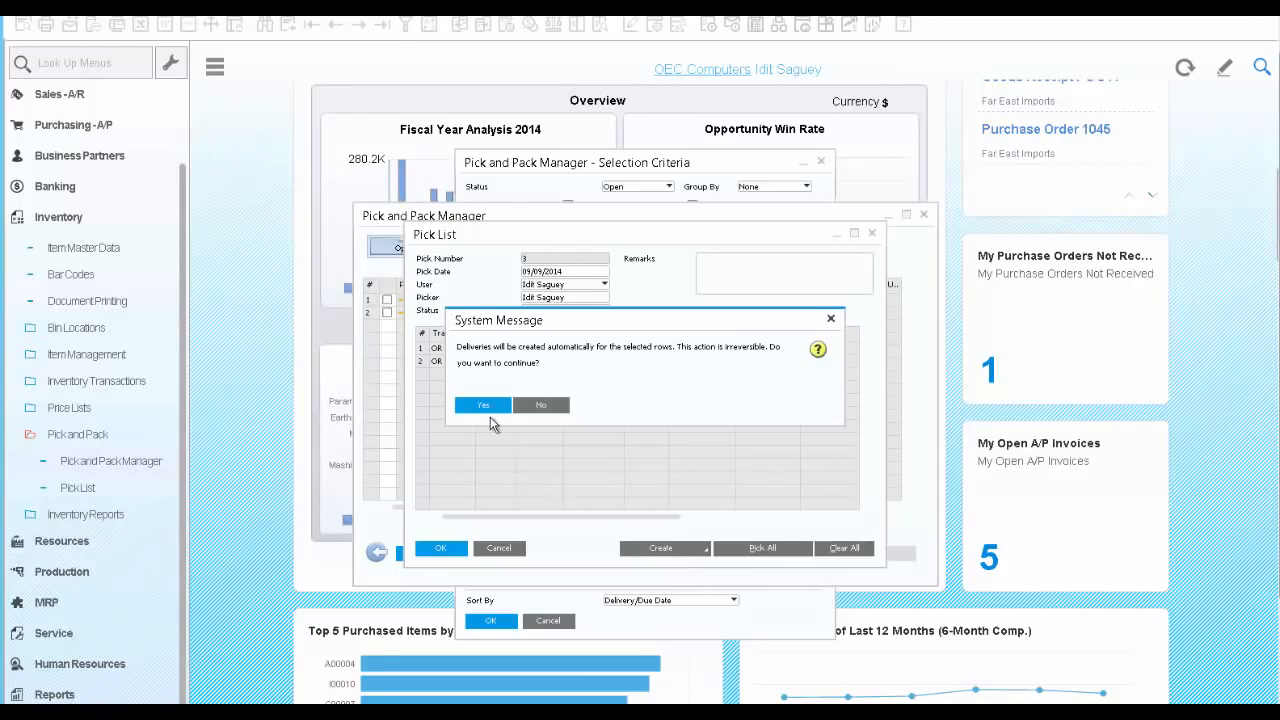
left_click(486, 407)
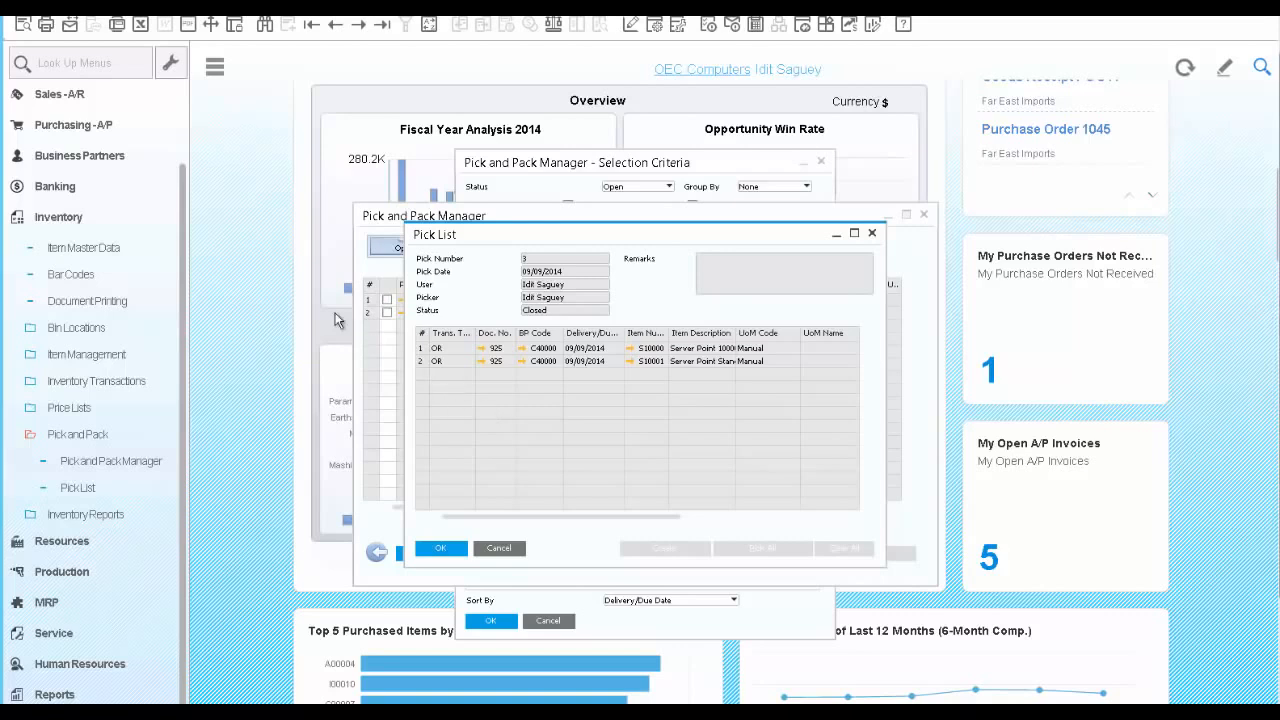
Start a new A/R invoice for customer Earthshaker Corporation
left_click(68, 97)
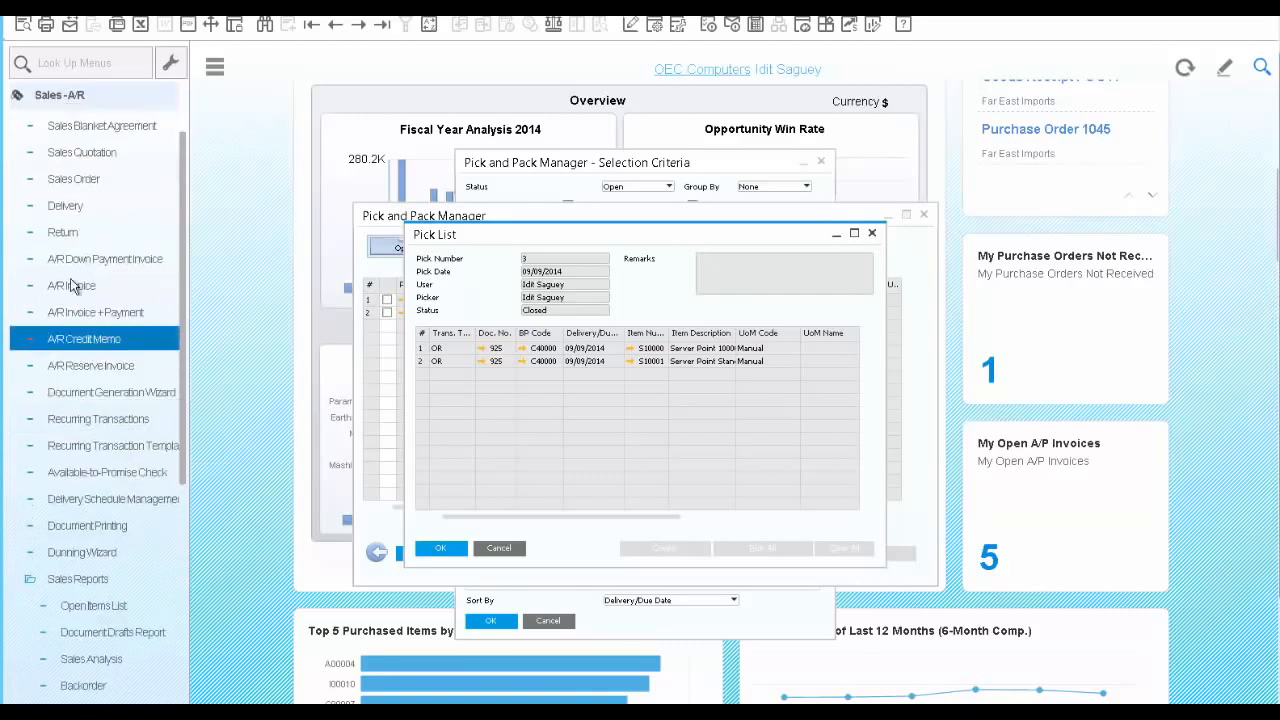
left_click(72, 287)
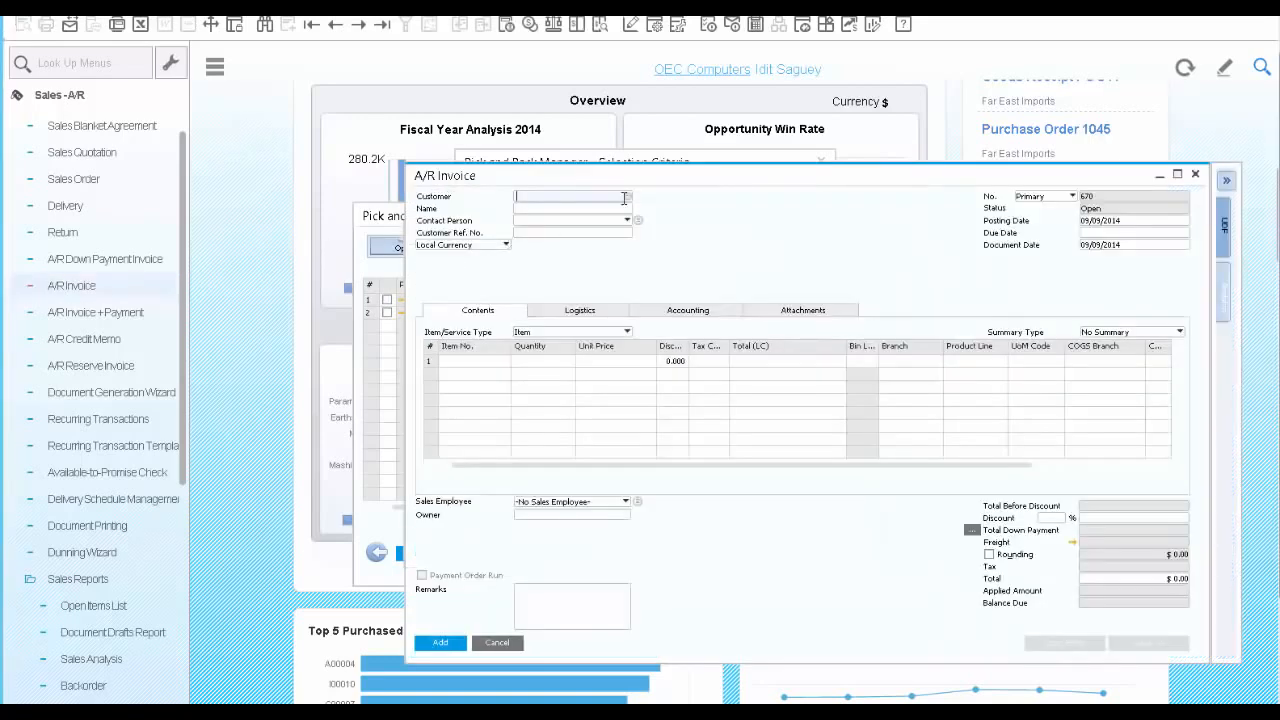
left_click(628, 197)
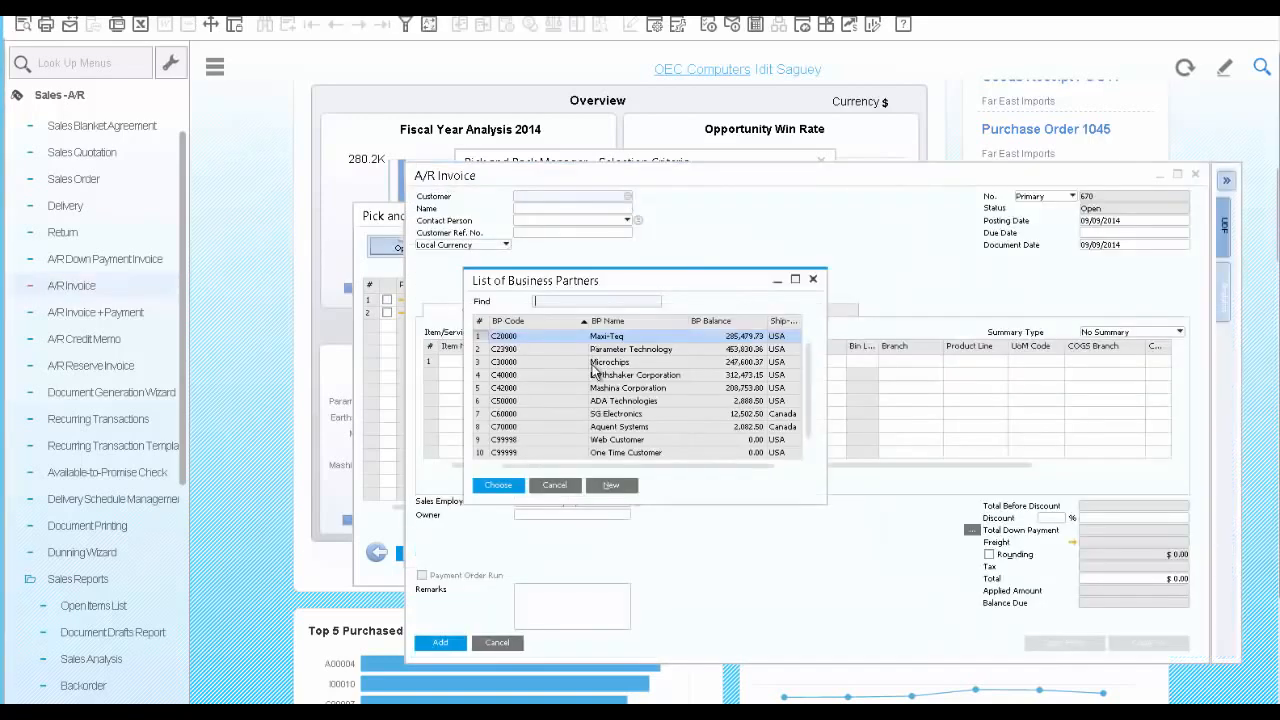
left_click(596, 376)
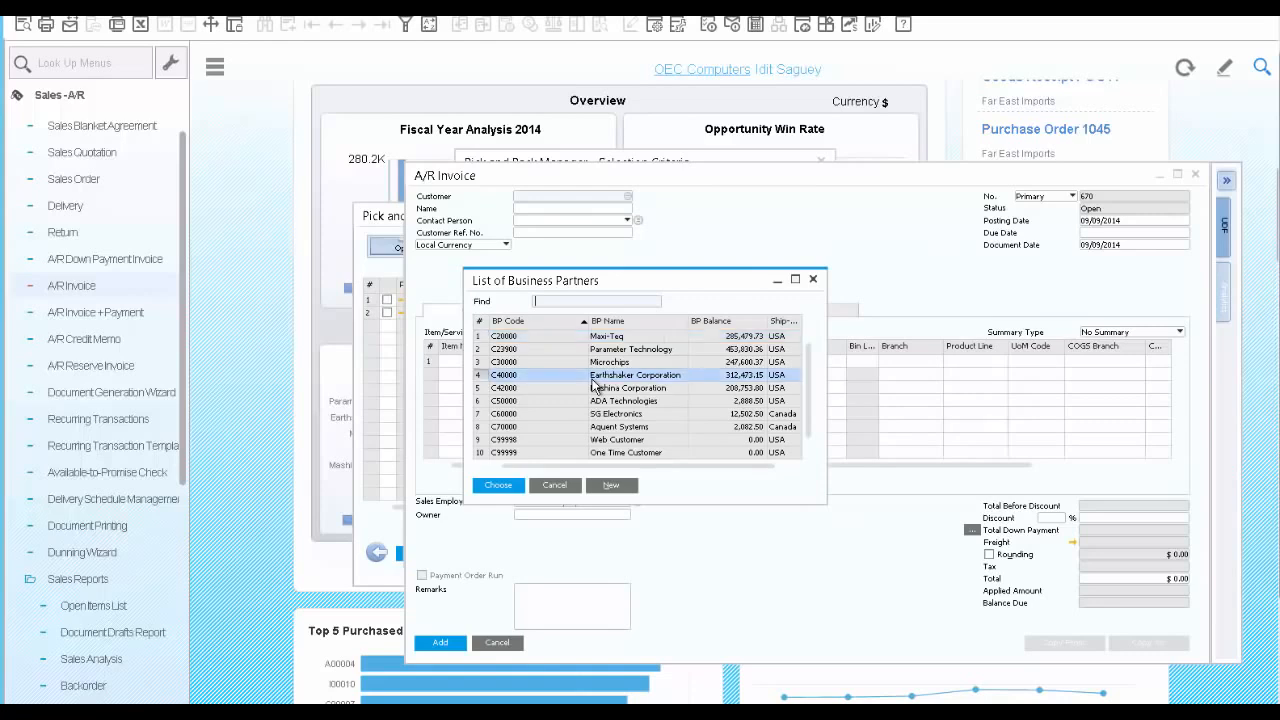
left_click(498, 485)
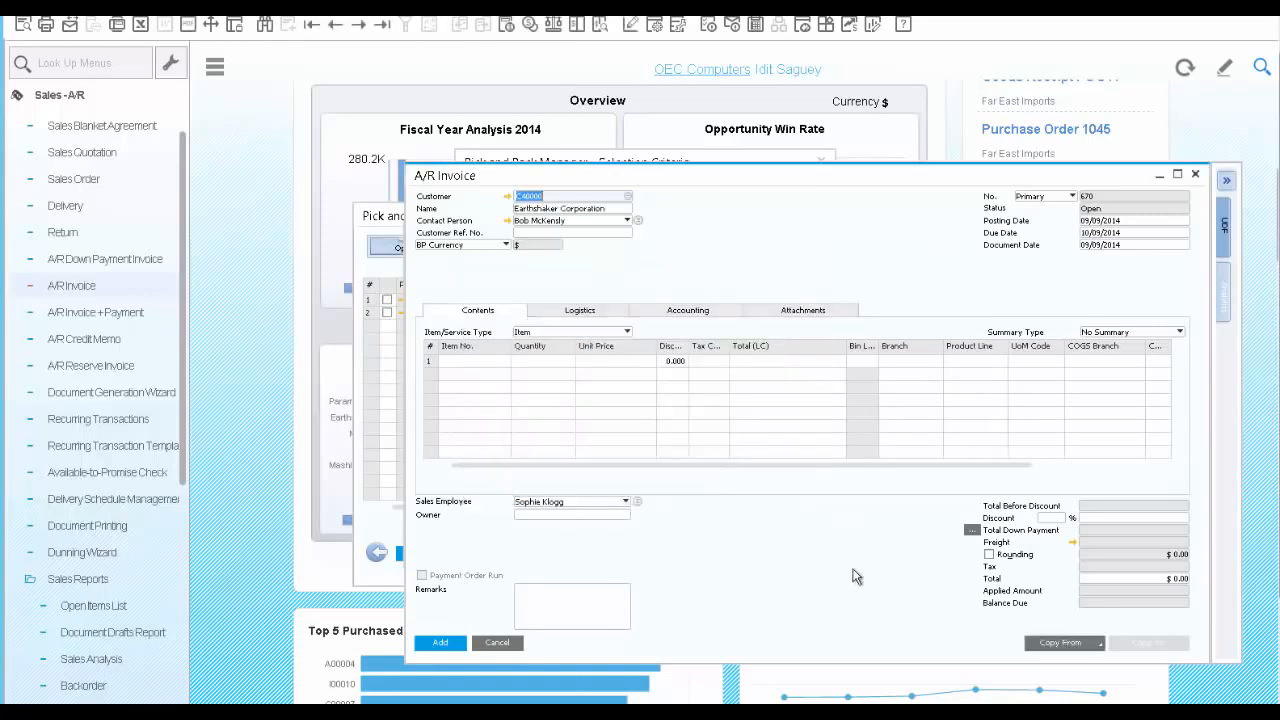
Copy both deliveries dated 09/09/2014 into the A/R invoice, drawing all data at the current exchange rate, and add the invoice
left_click(1100, 644)
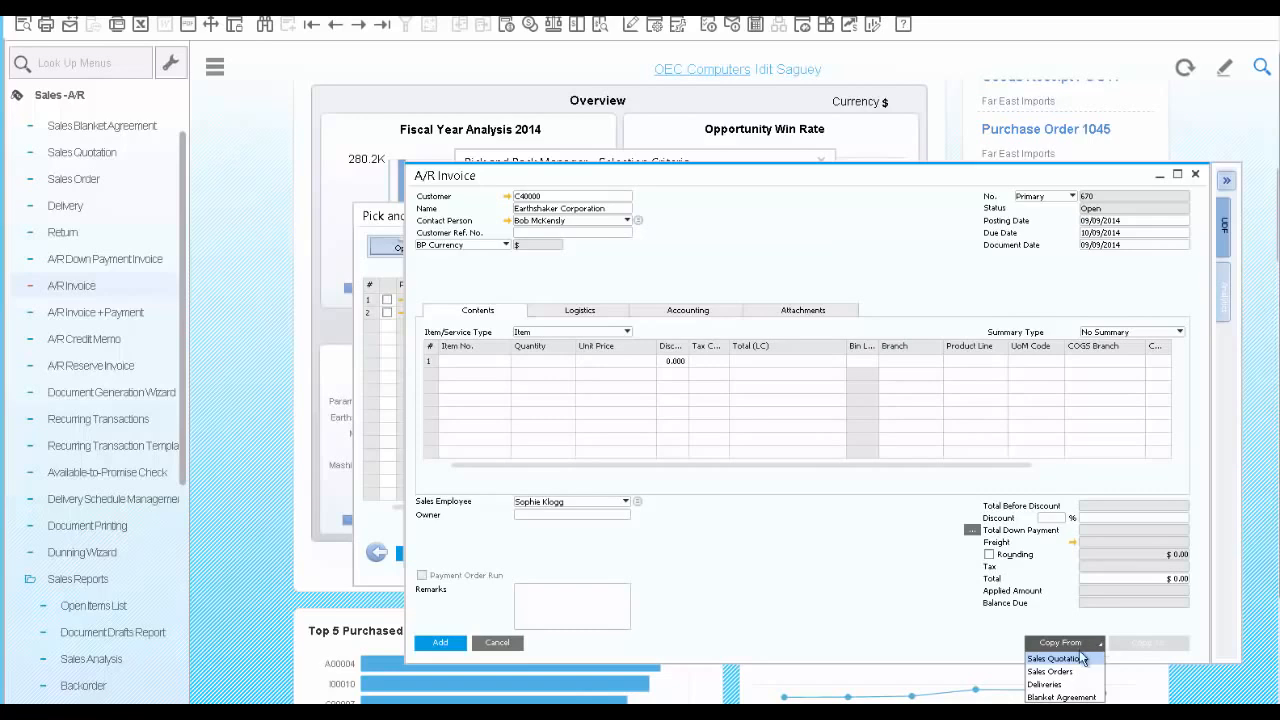
left_click(1056, 684)
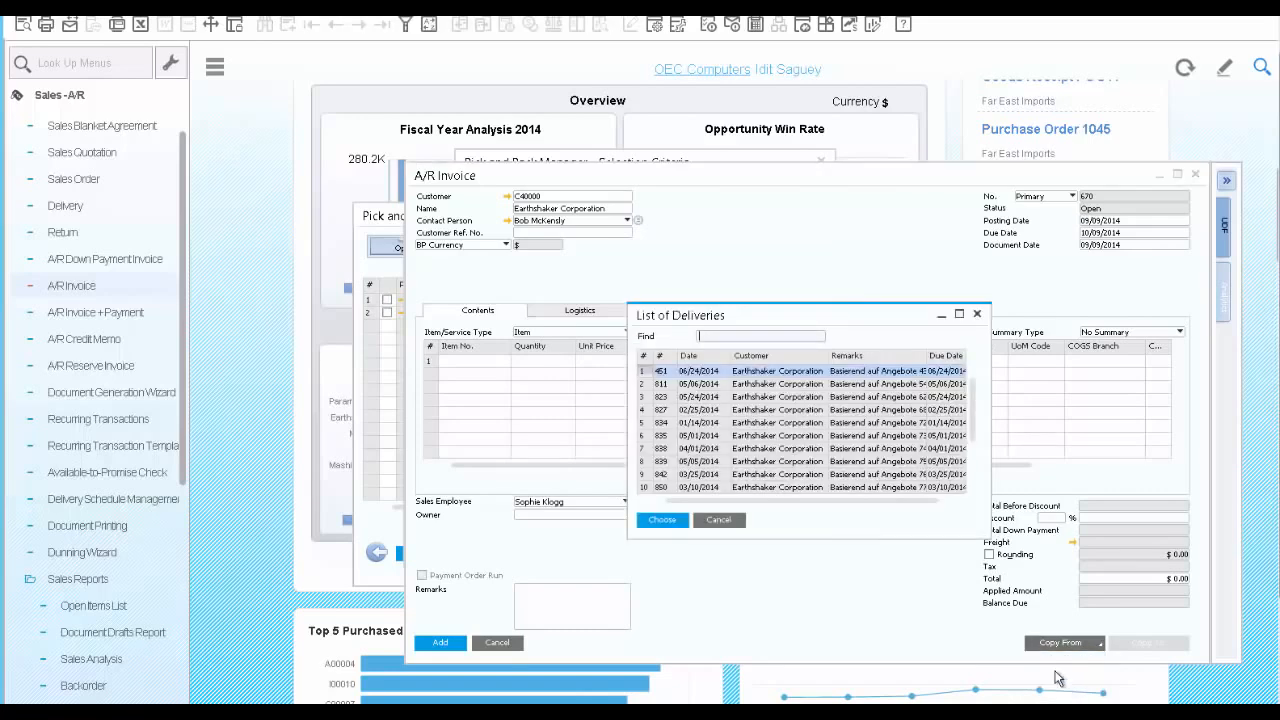
left_click_drag(973, 431, 974, 478)
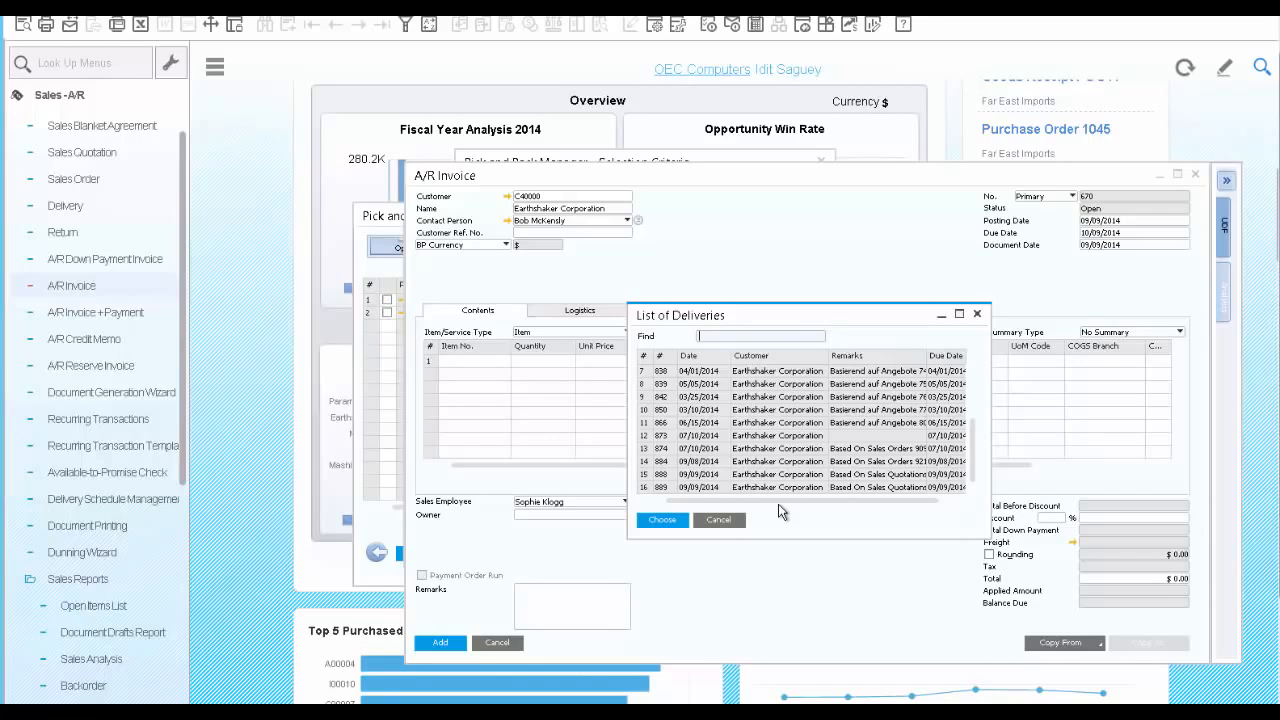
left_click(666, 479)
left_click(668, 489, "shift")
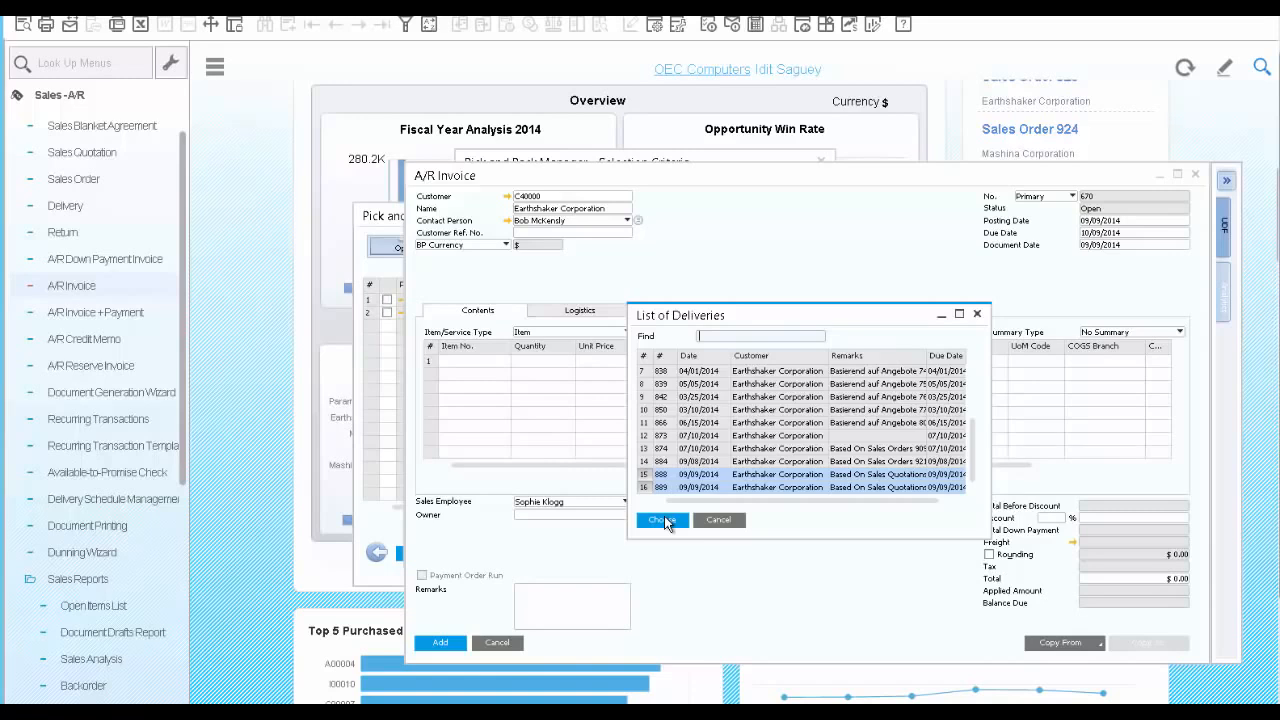
left_click(662, 520)
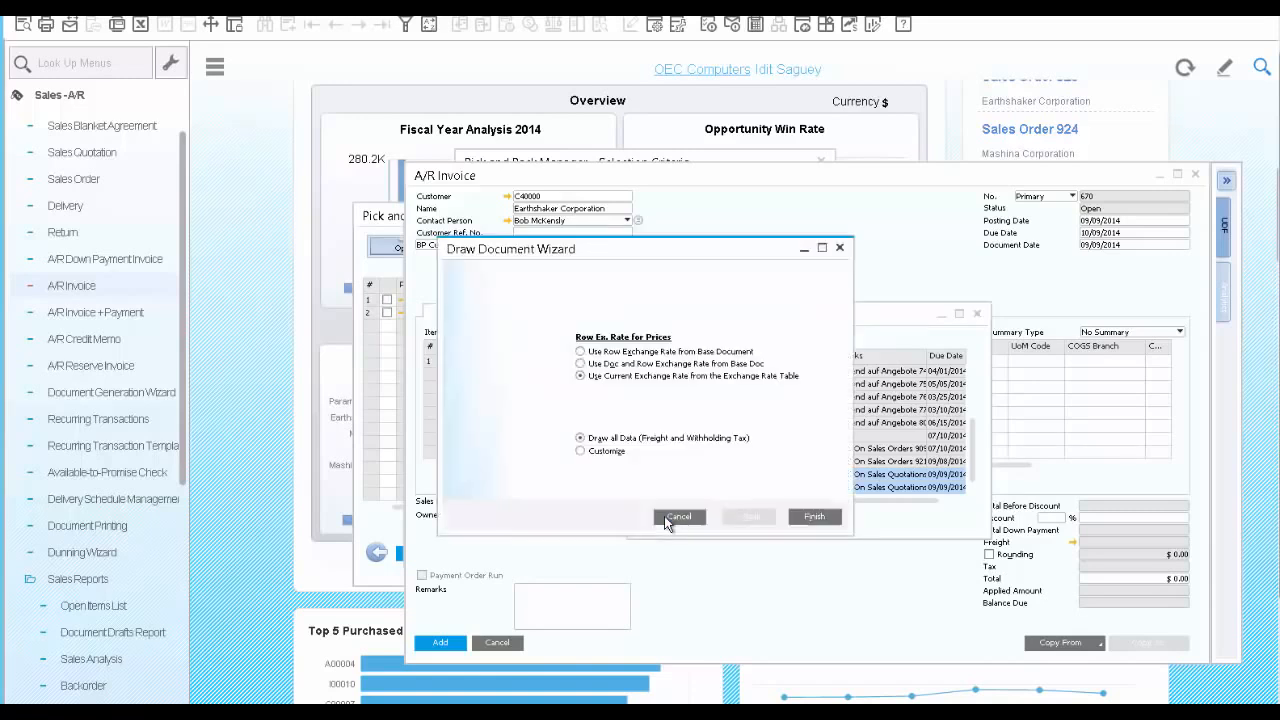
left_click(815, 518)
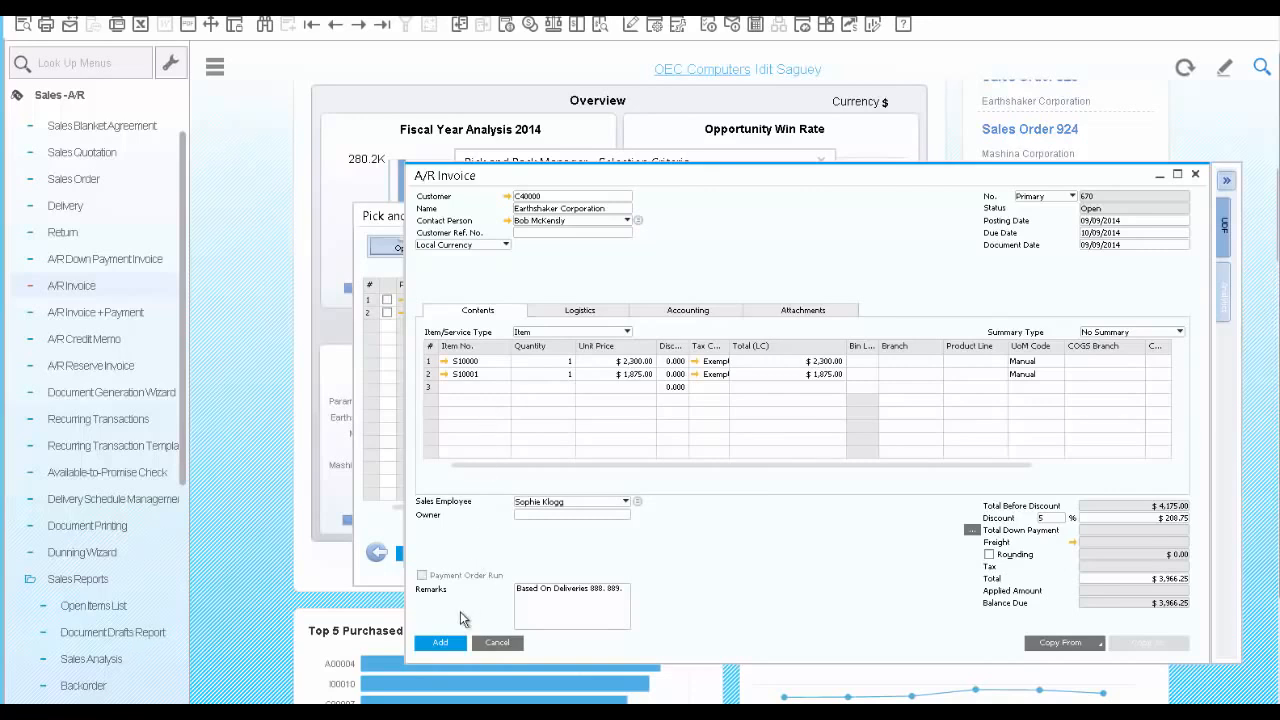
left_click(441, 643)
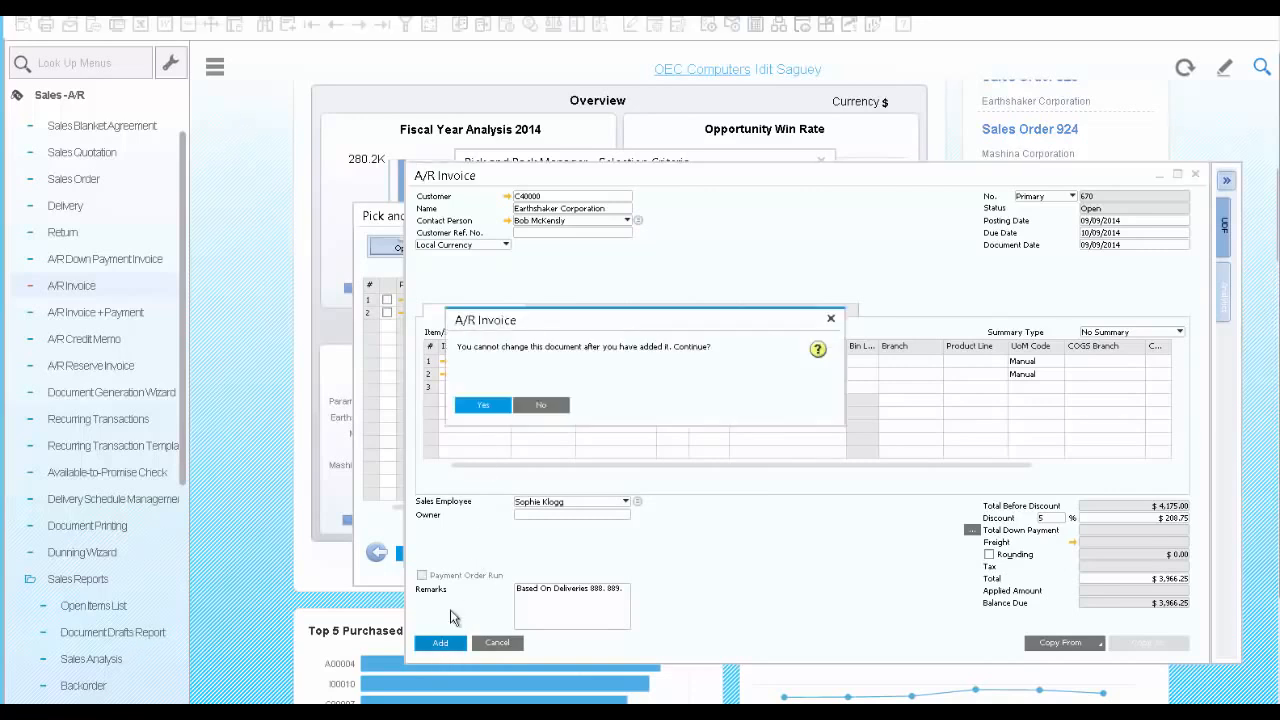
left_click(483, 405)
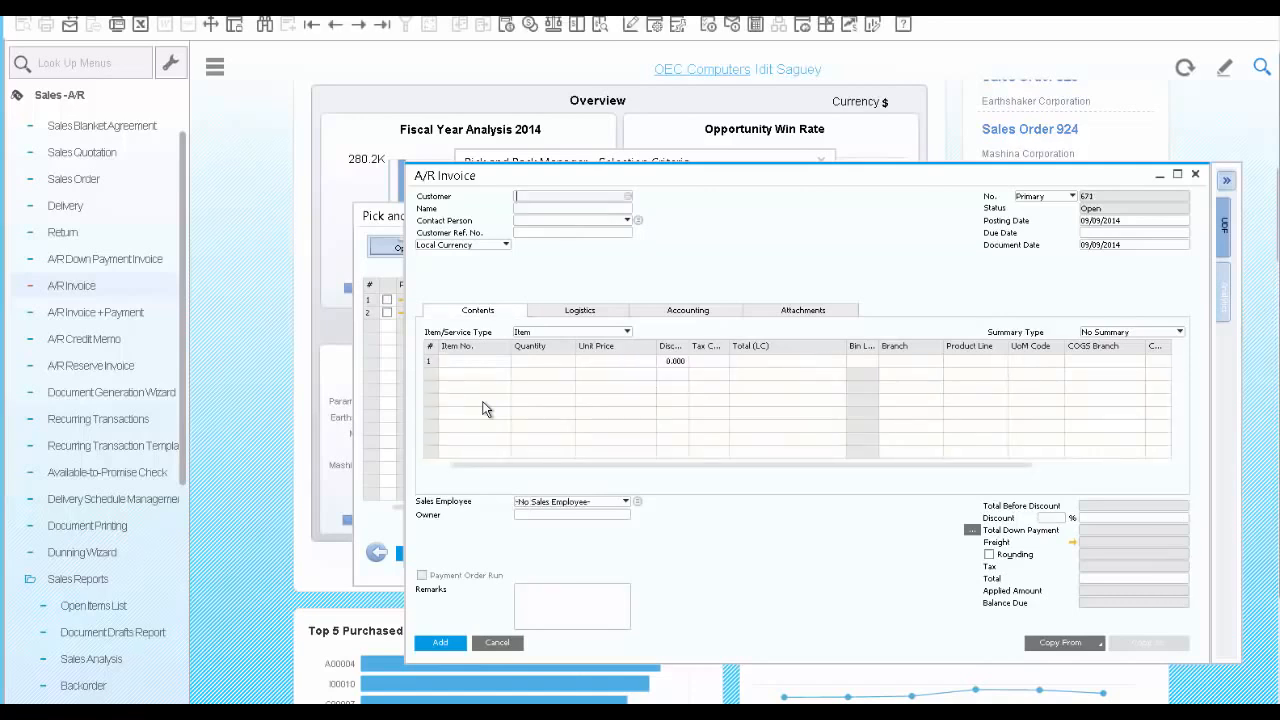
Bring up the last saved A/R invoice and open its relationship map
left_click(383, 25)
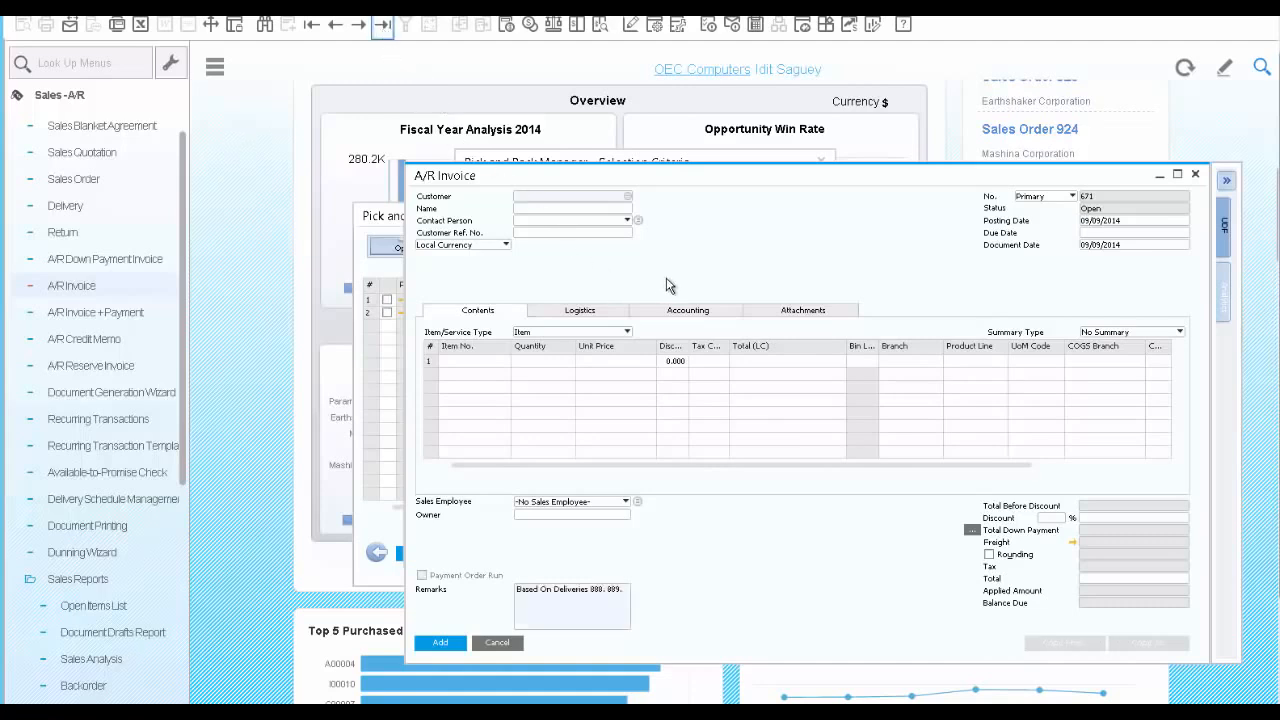
right_click(737, 244)
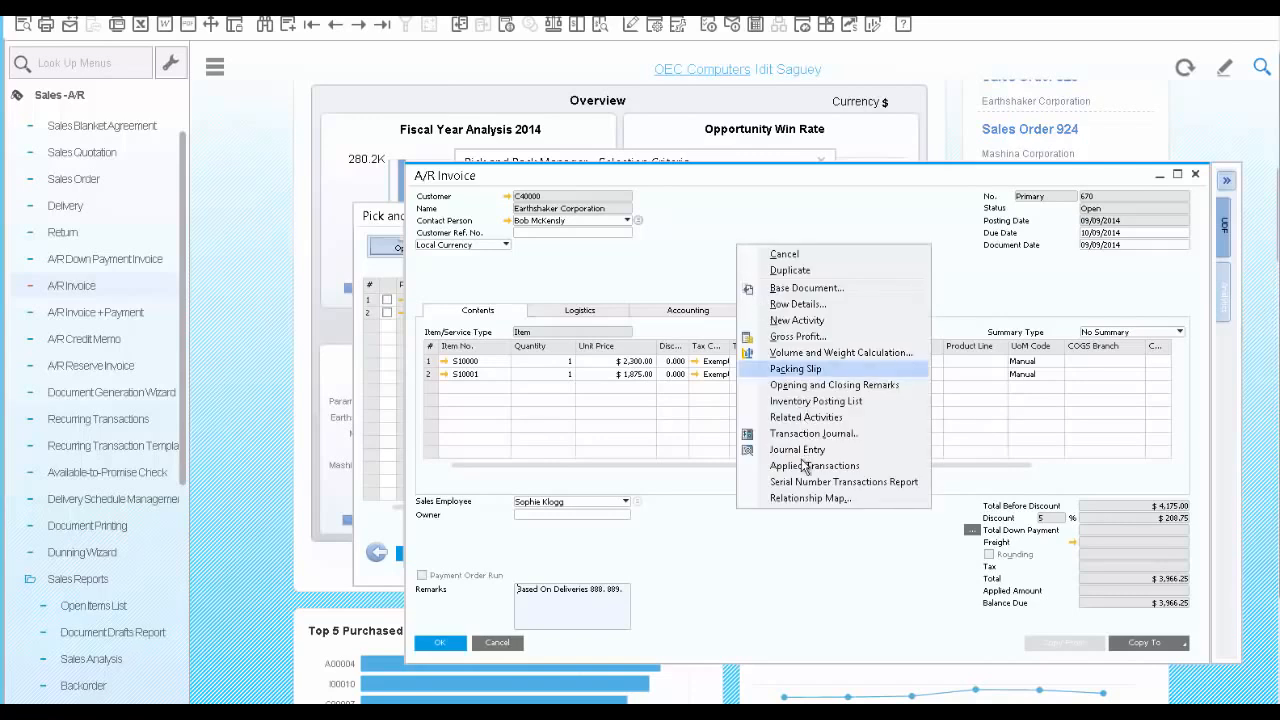
left_click(806, 498)
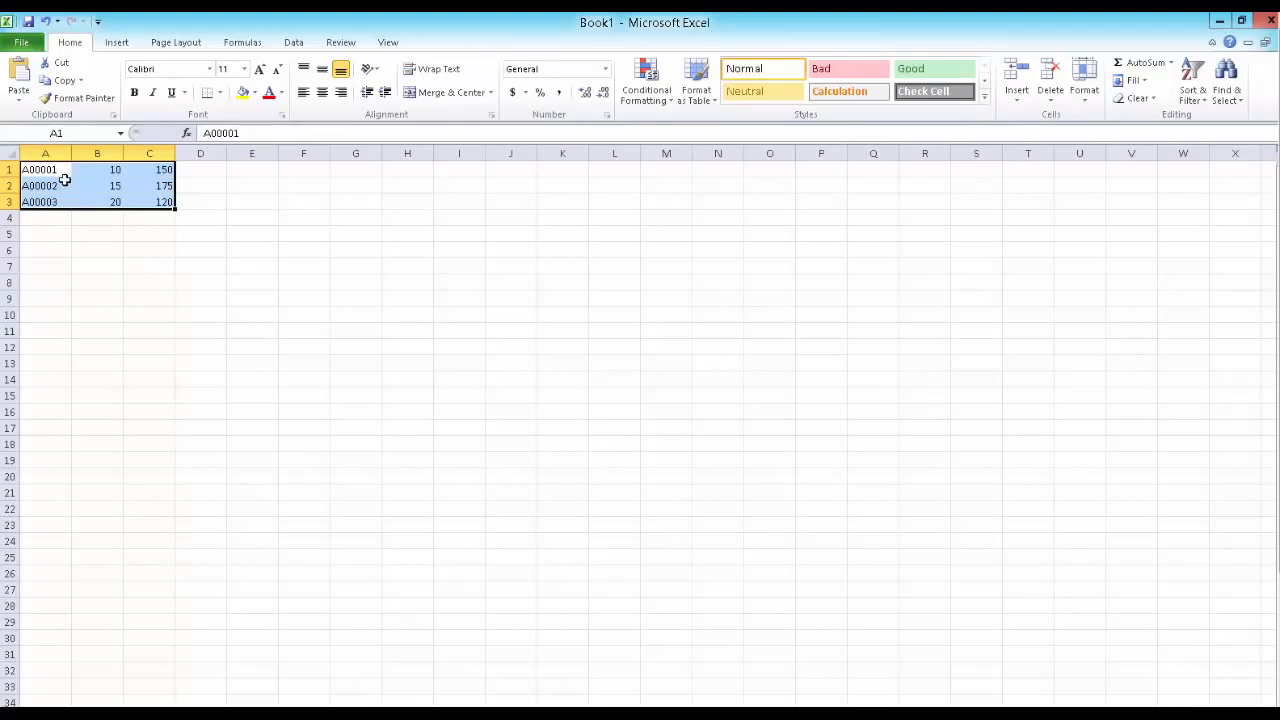
Copy the three item rows in A1:C3 of the Excel sheet into the item table of the SAP Business One sales order
key("ctrl+c")
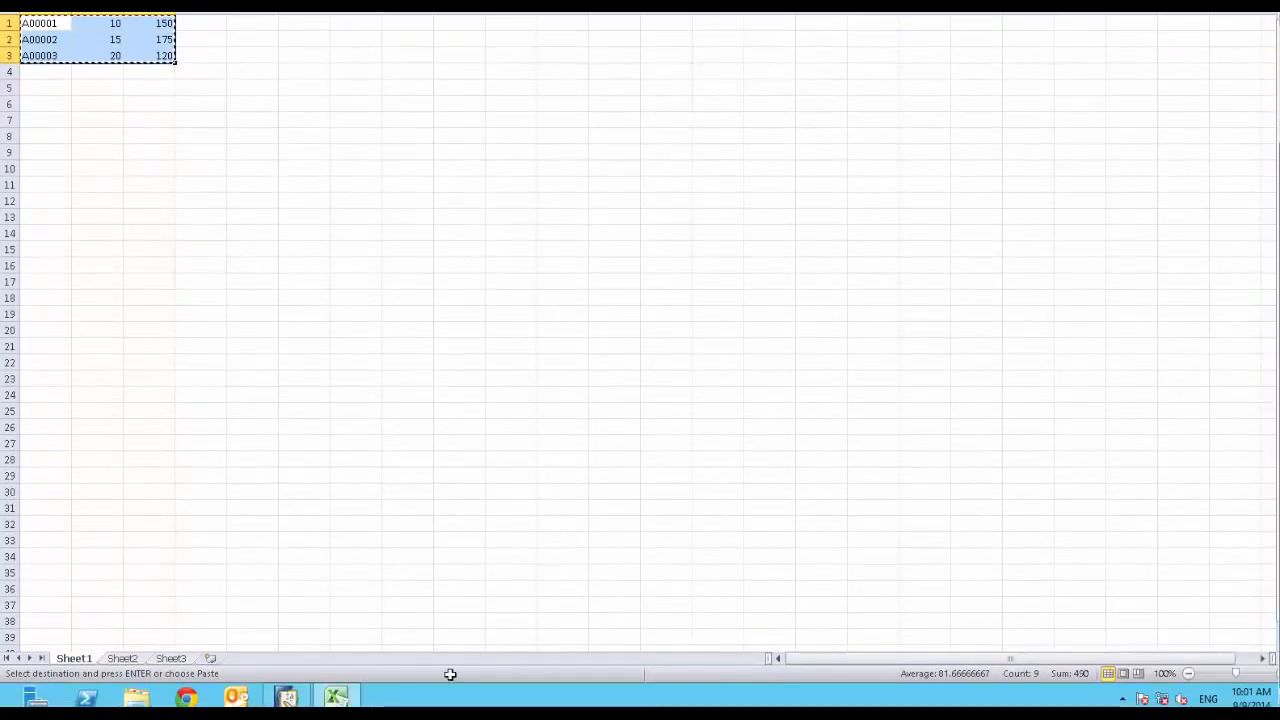
left_click(287, 697)
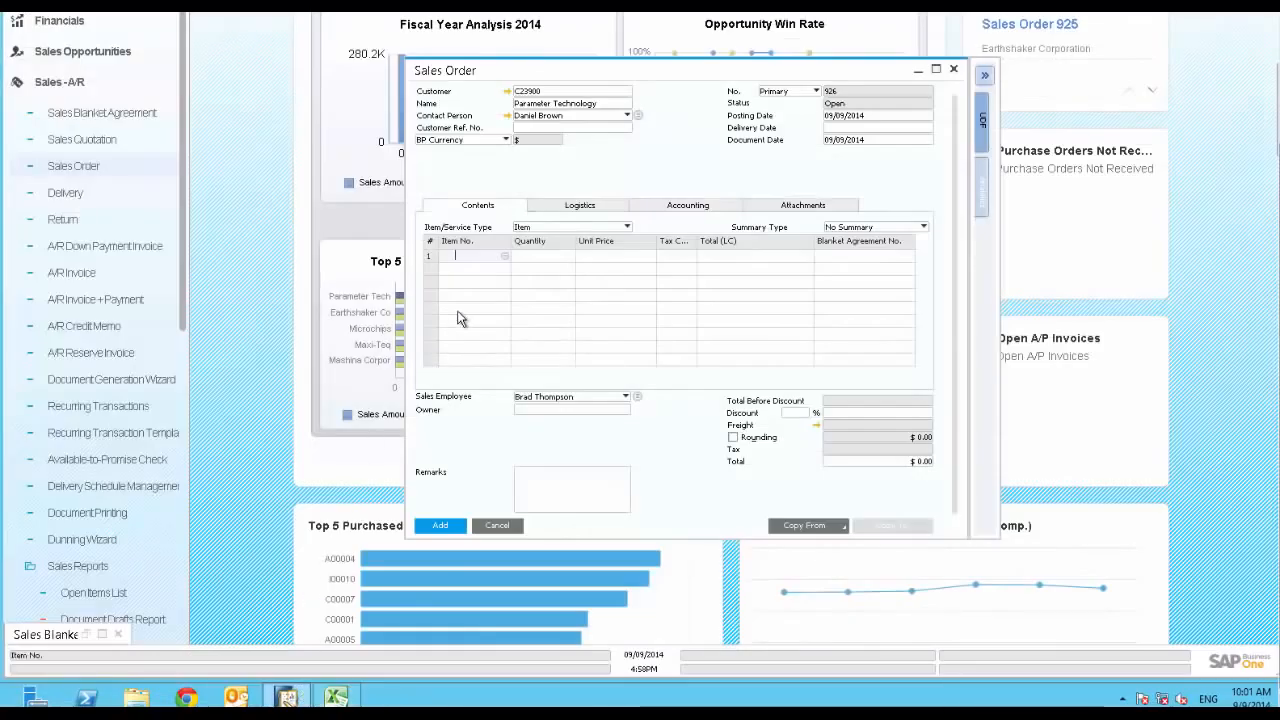
key("ctrl+v")
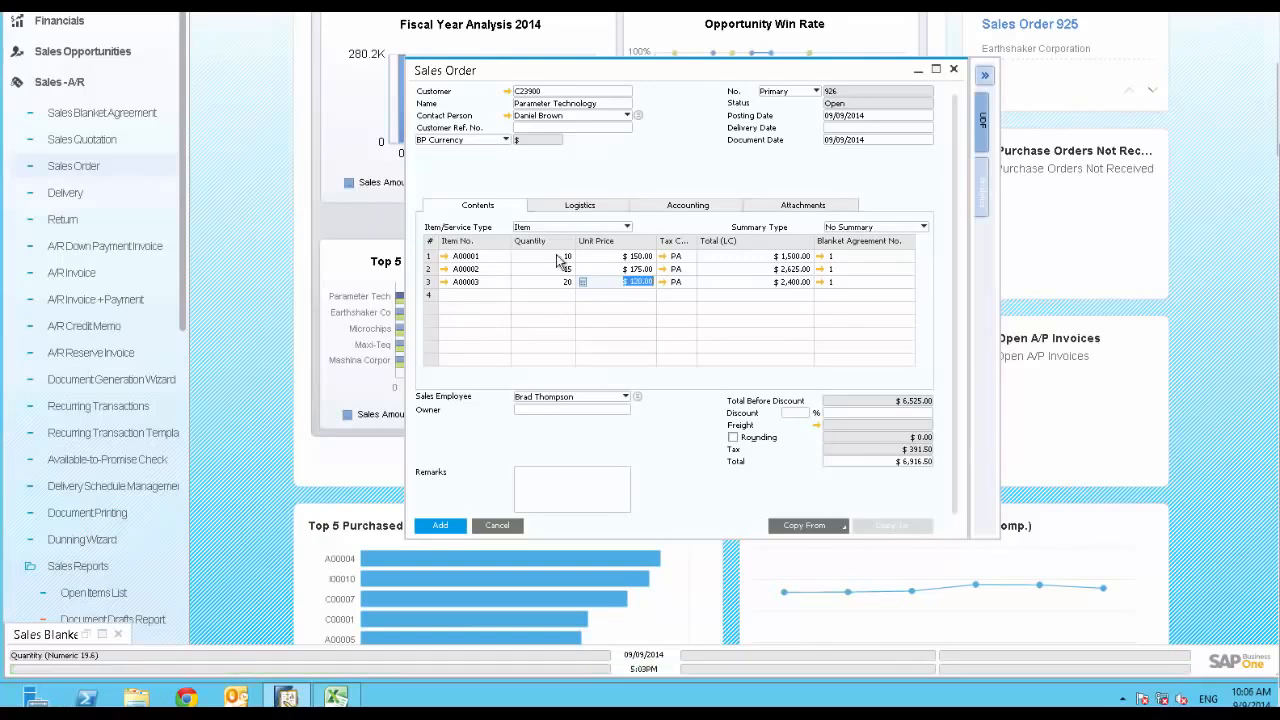
Open the blanket agreement linked to the first order row and examine its details, item A00001's release schedule and the agreement's documents
left_click(818, 257)
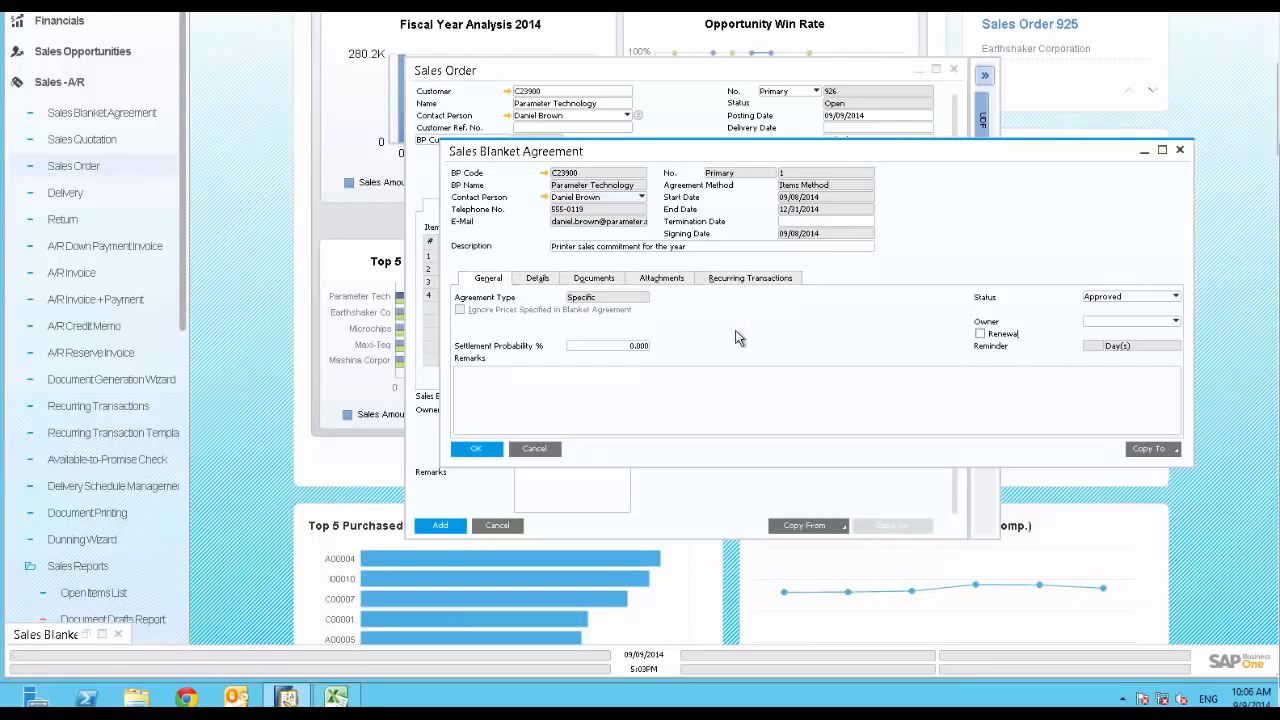
left_click(538, 279)
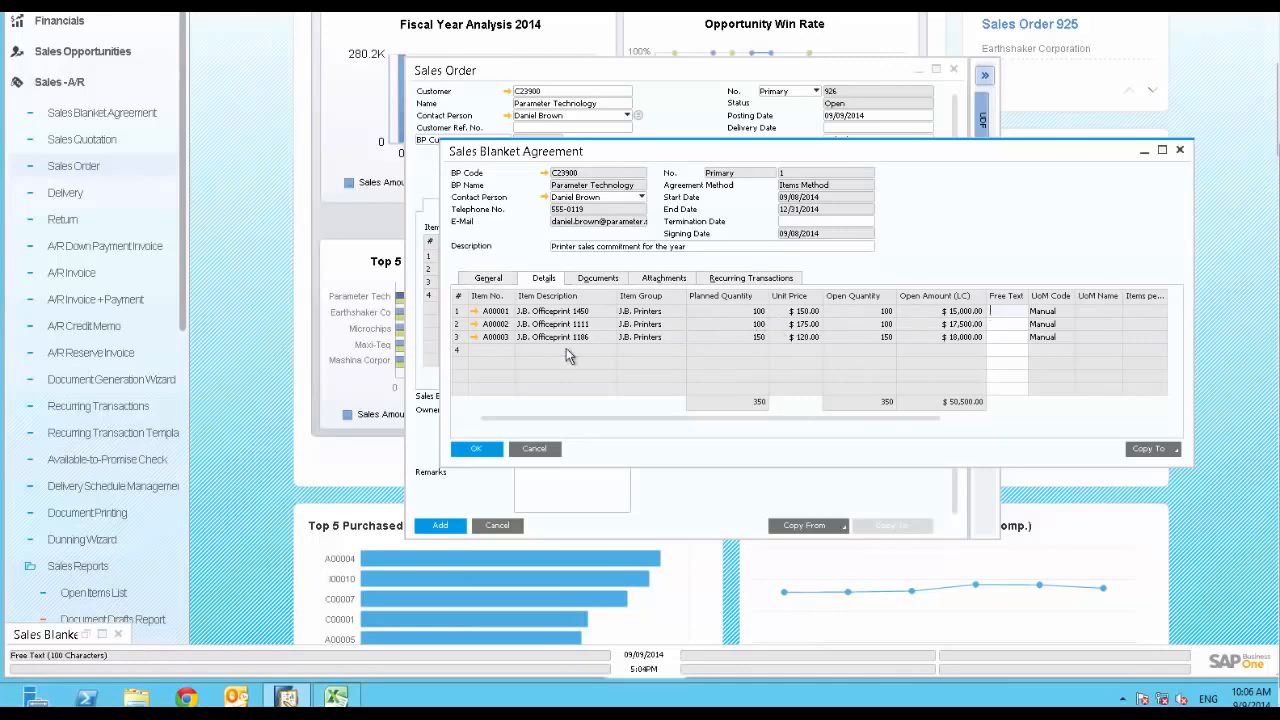
double_click(460, 314)
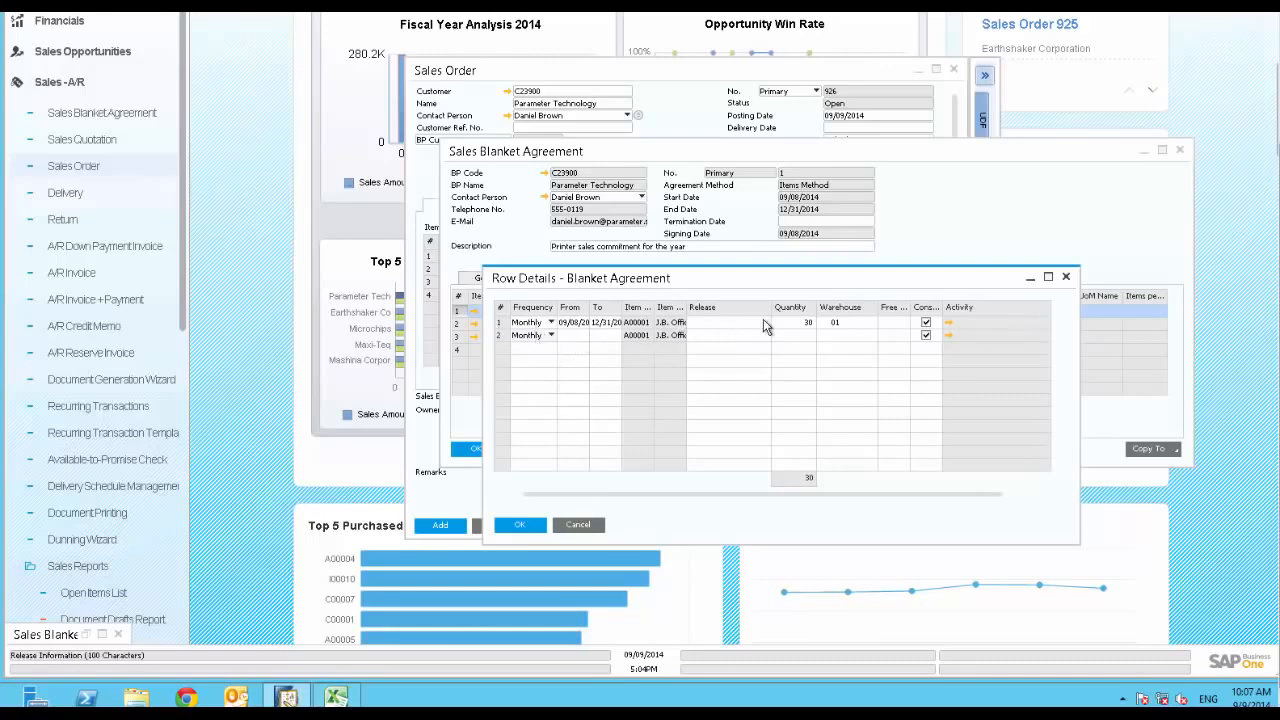
left_click(531, 520)
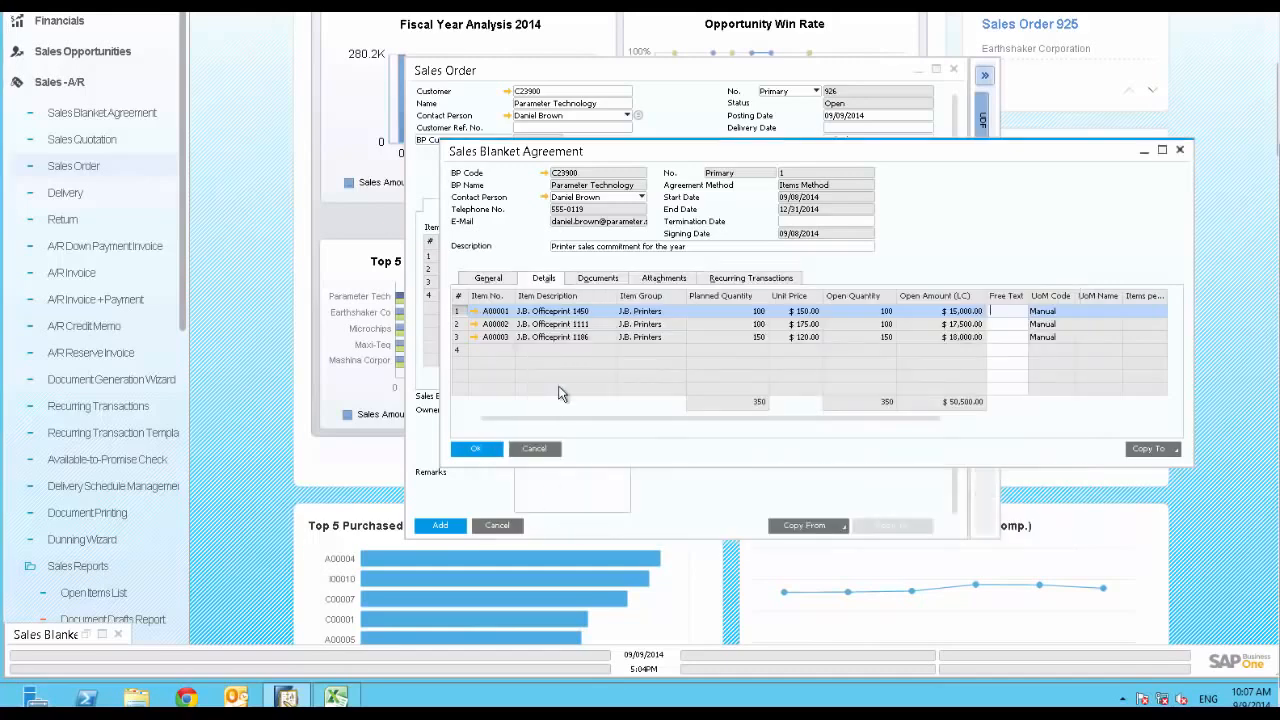
left_click(591, 280)
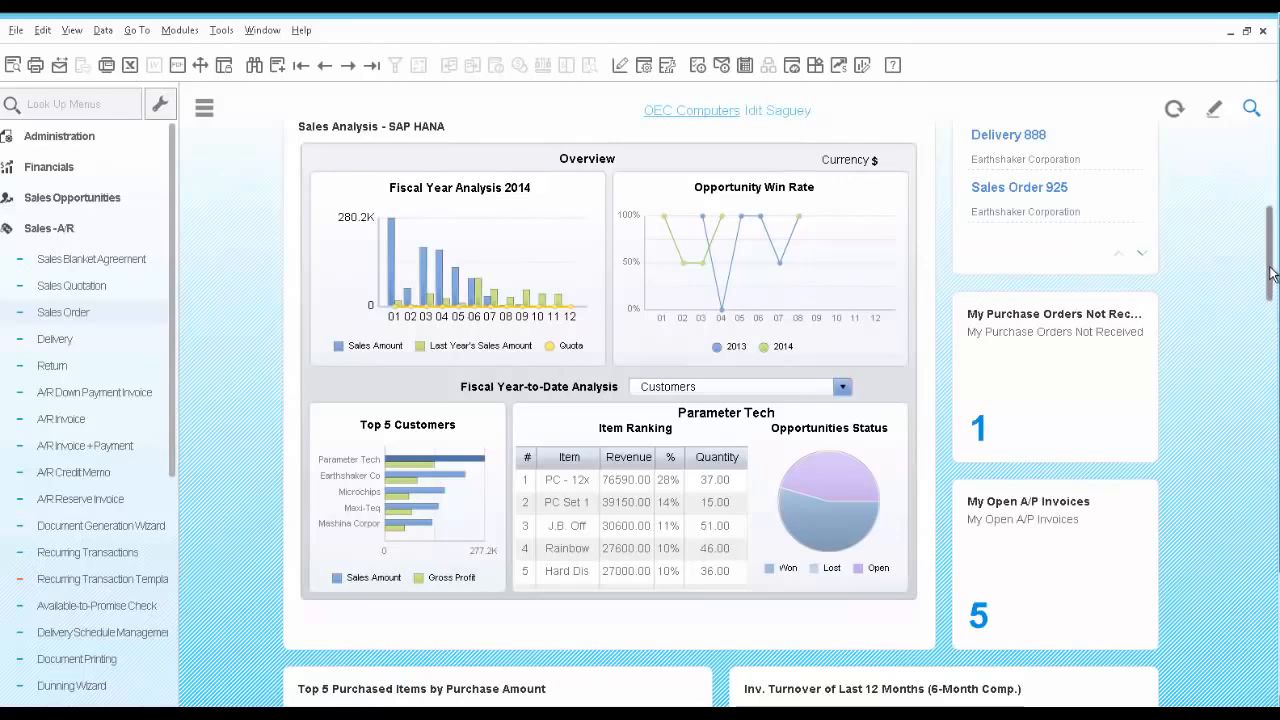
Examine the Sales Analysis dashboard's sales and top-customer figures, and switch its fiscal year-to-date analysis to Sales Employees to review the customer ranking
left_click_drag(1272, 272, 1268, 230)
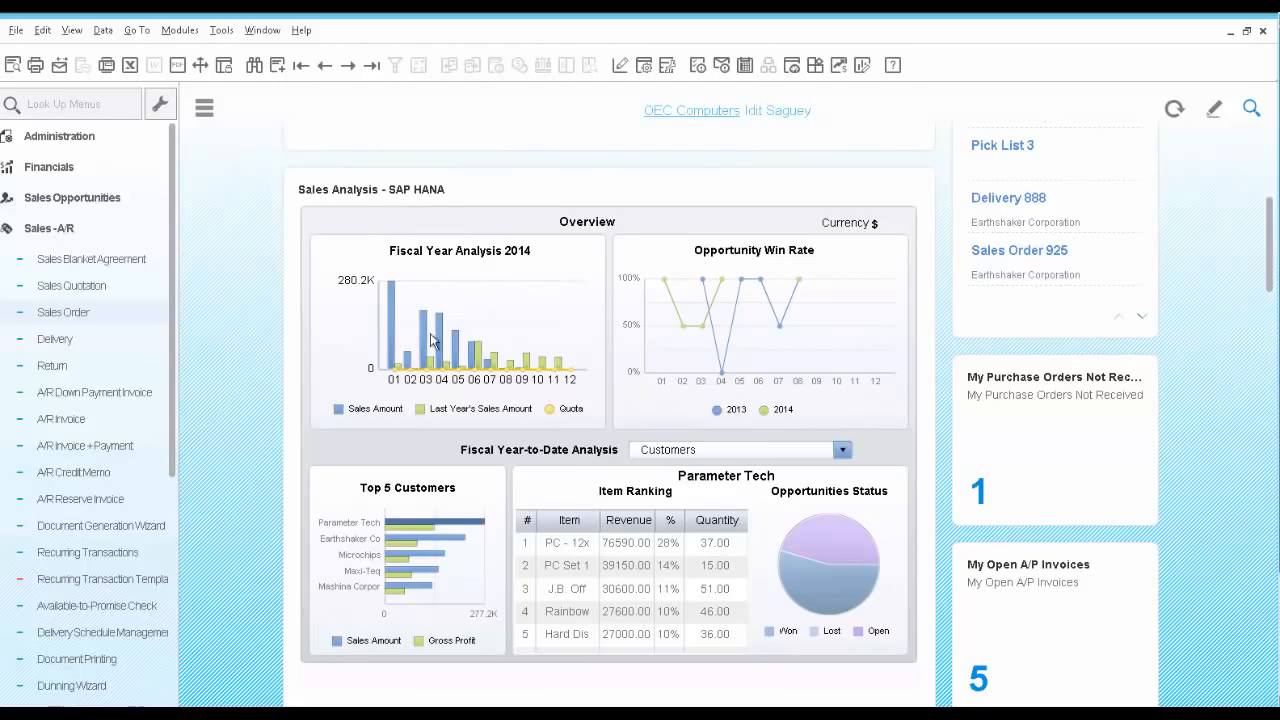
mouse_move(432, 375)
mouse_move(408, 533)
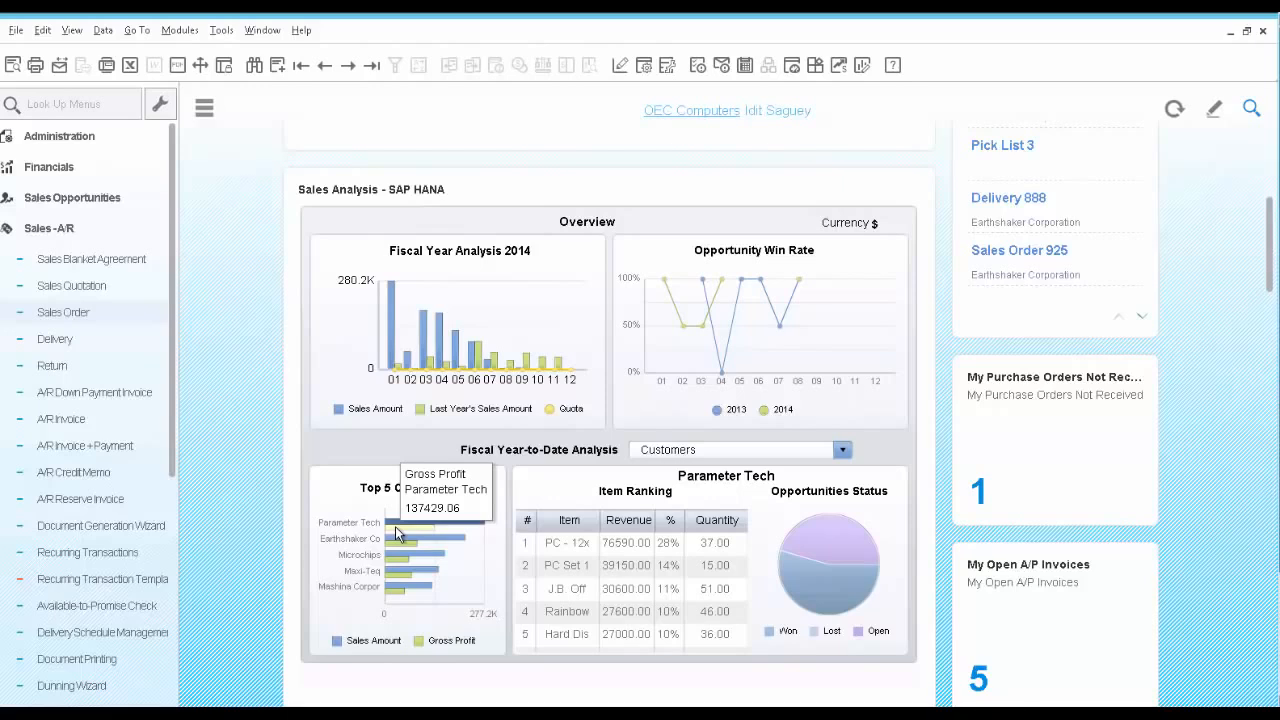
left_click(709, 452)
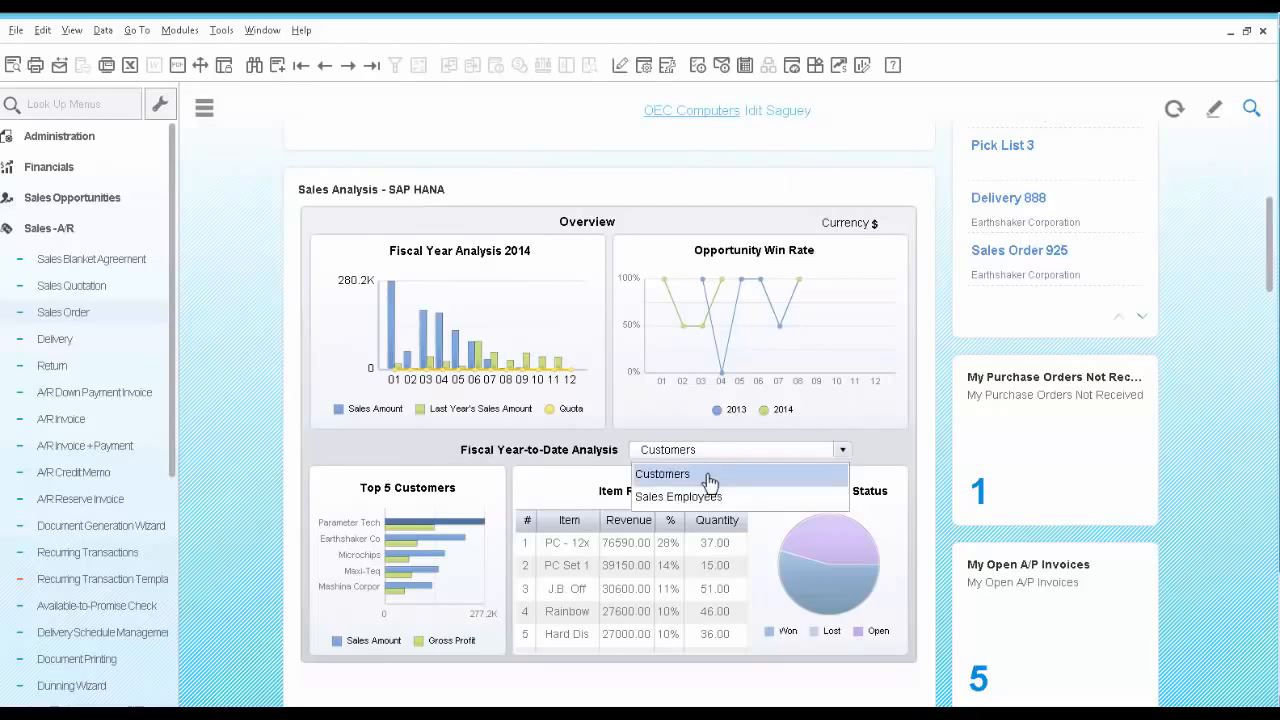
left_click(705, 505)
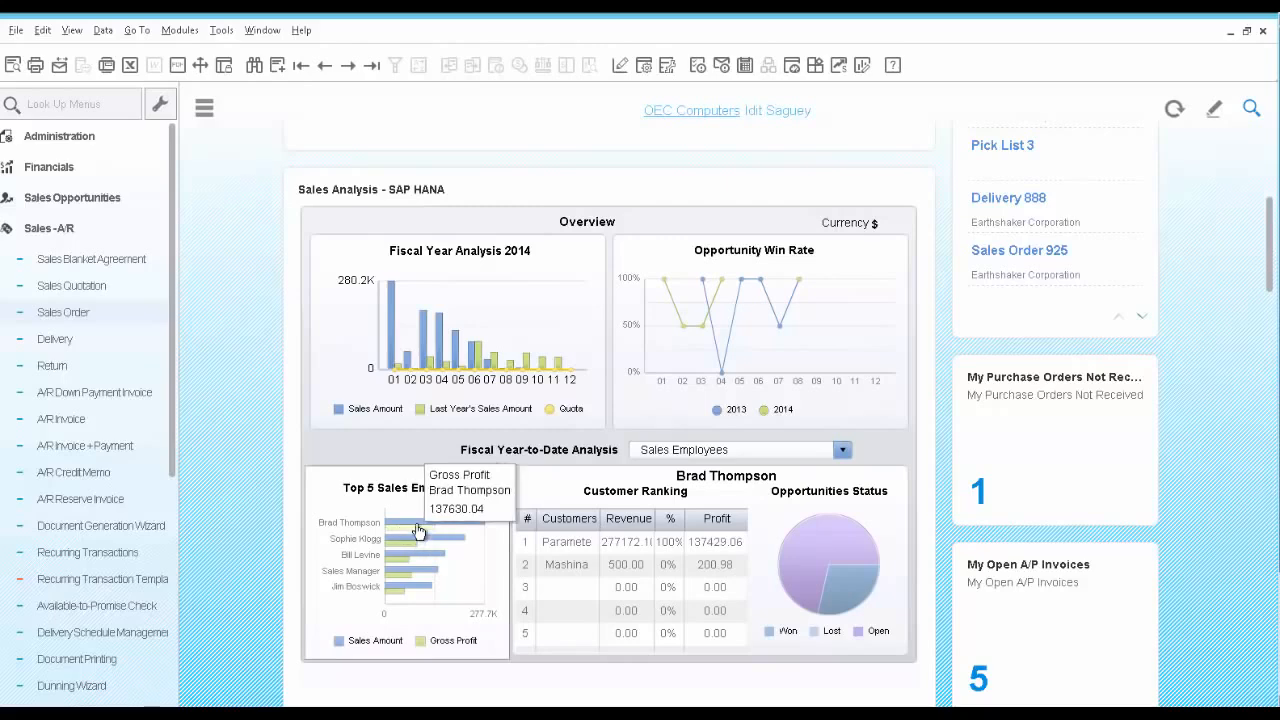
left_click(561, 550)
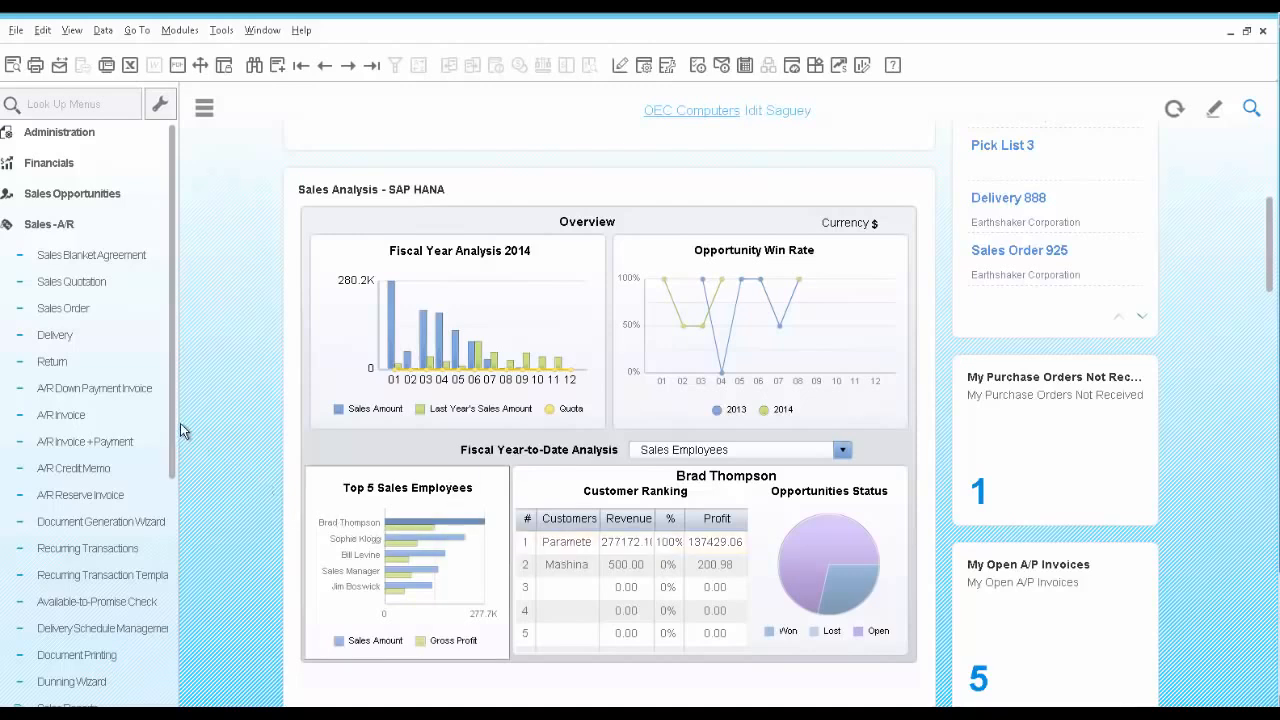
Run the SP Commission by Invoices sales report with the prefilled selection criteria and enlarge its results window to show all columns
scroll(174, 505, "down", 1)
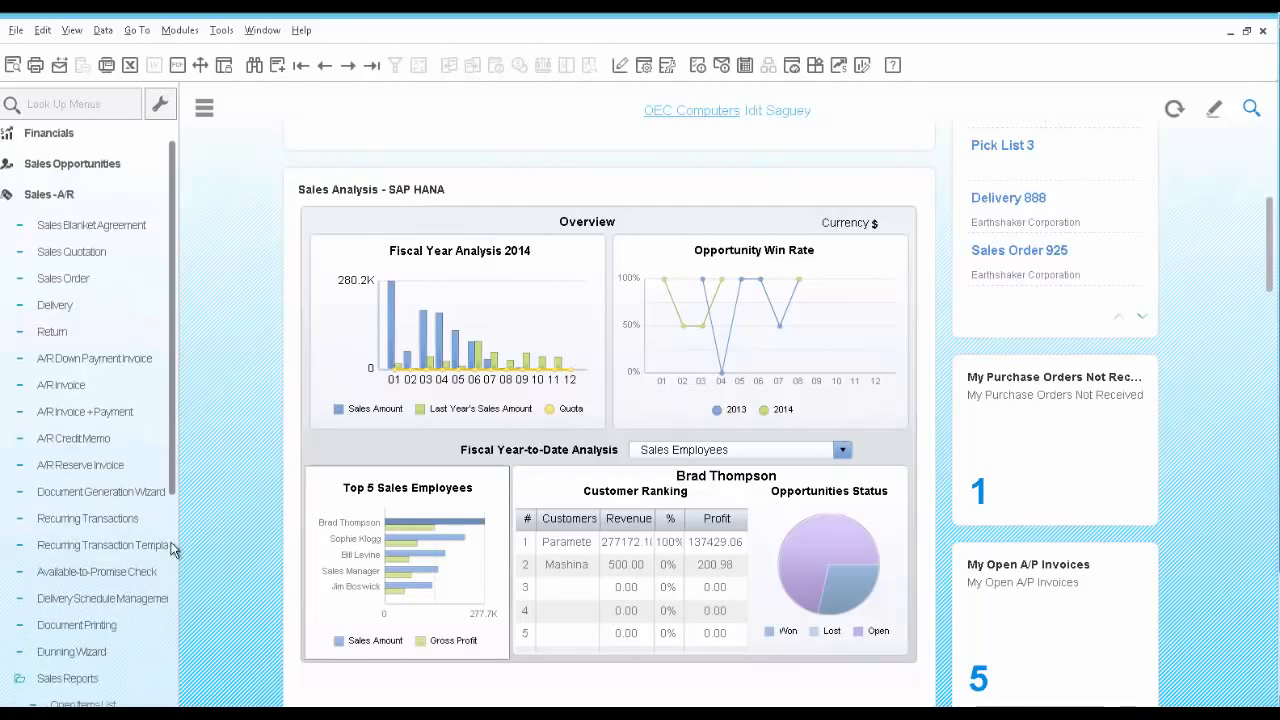
scroll(172, 548, "down", 6)
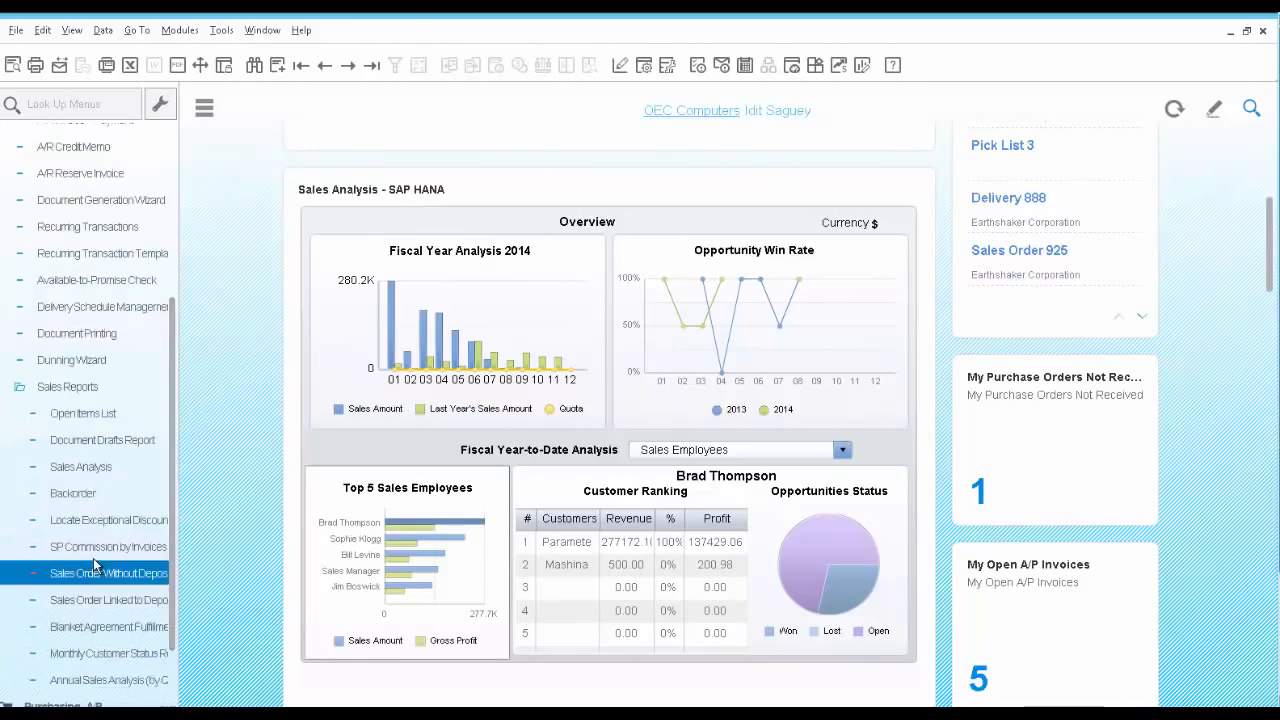
left_click(95, 546)
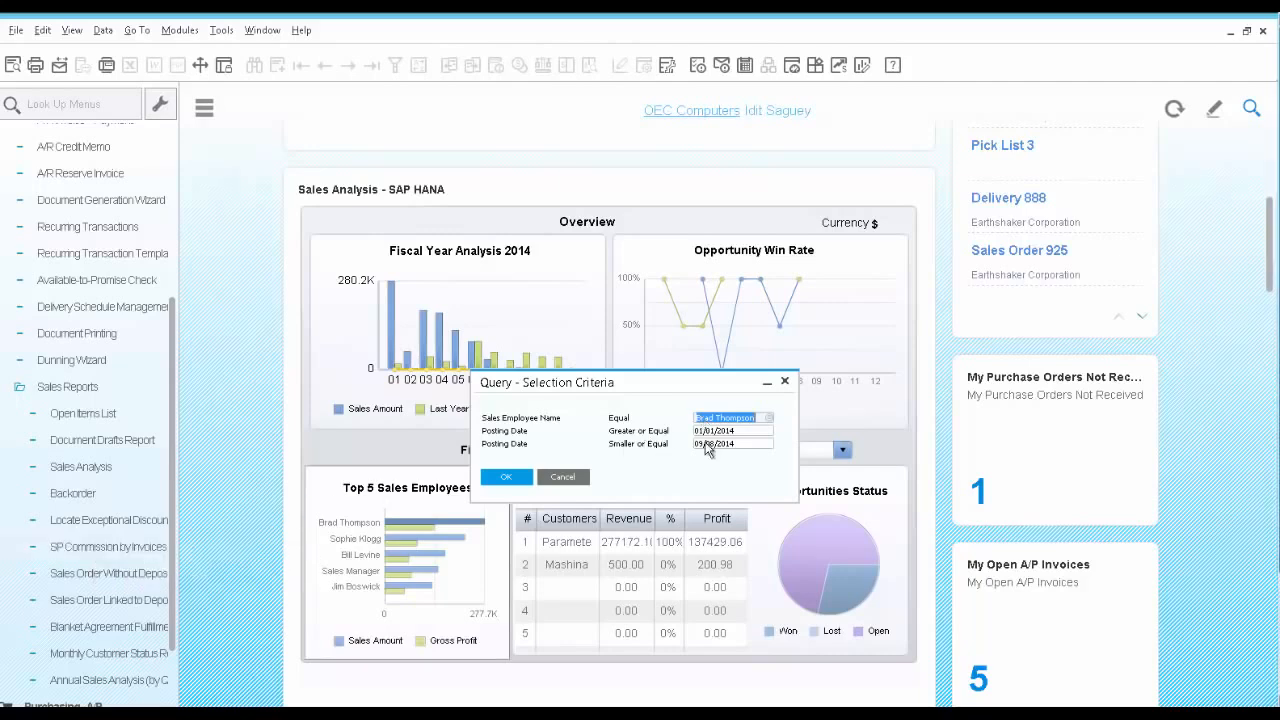
left_click(510, 478)
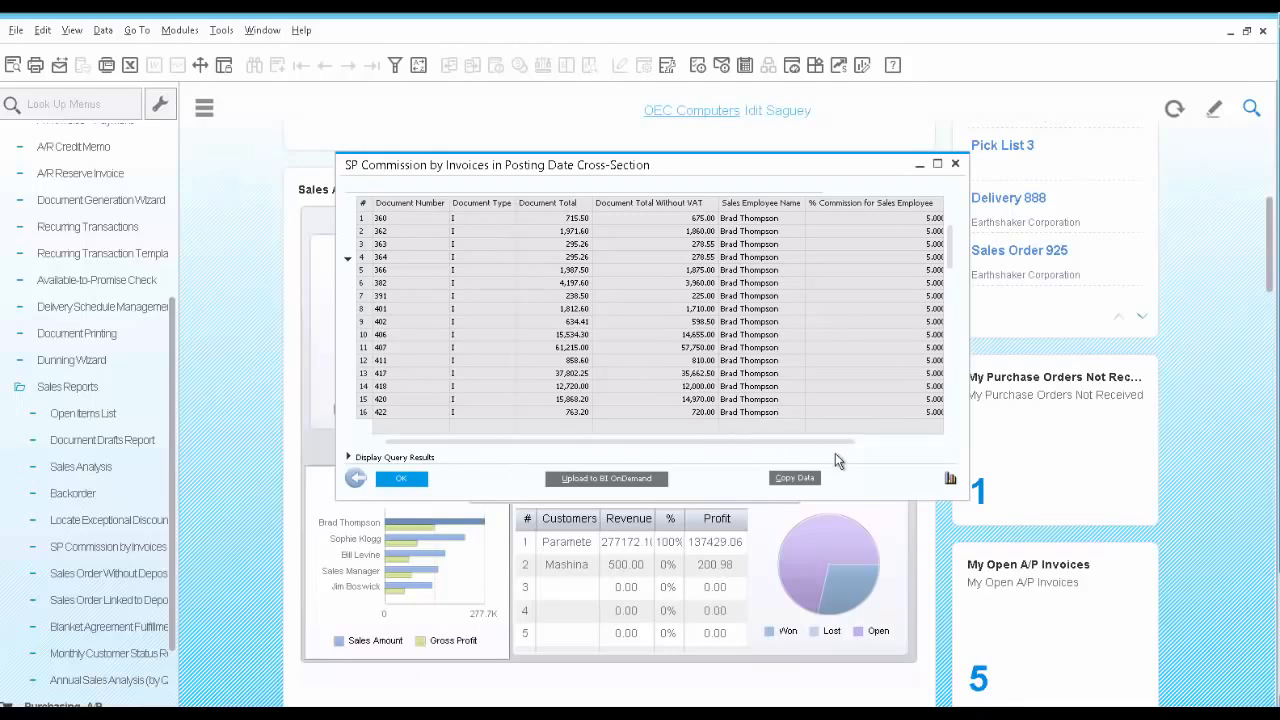
left_click_drag(962, 497, 1141, 583)
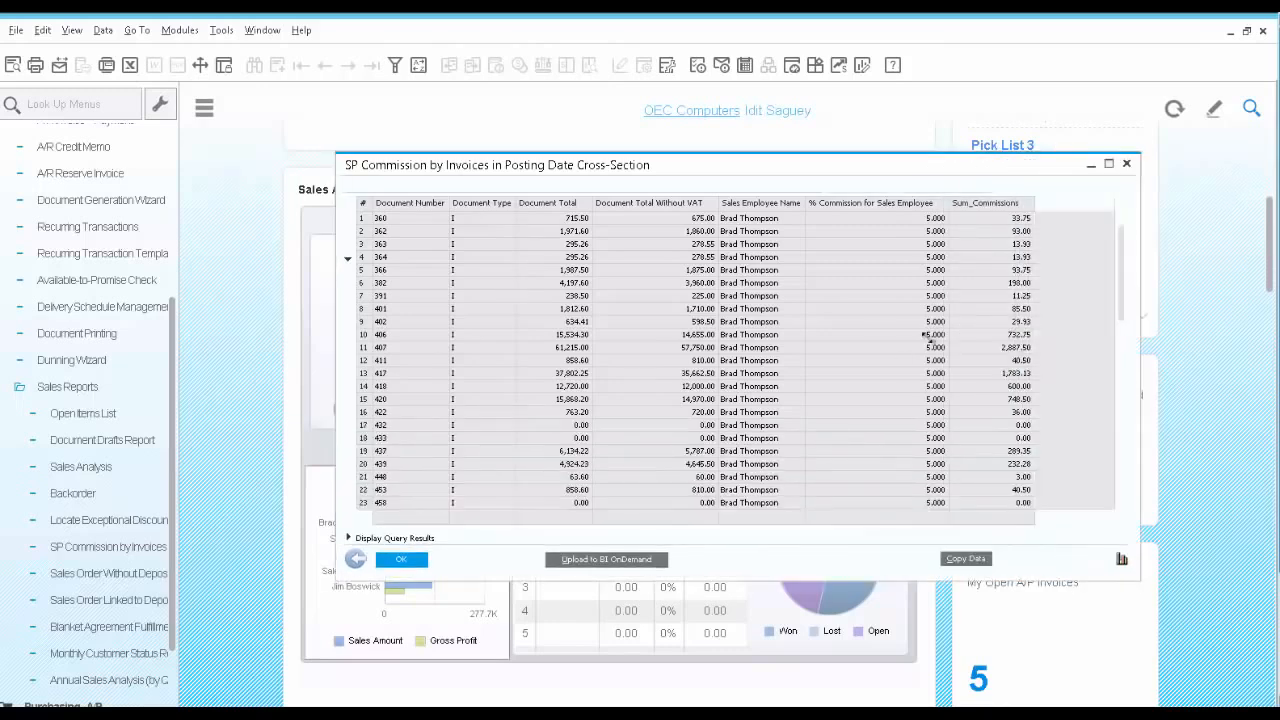